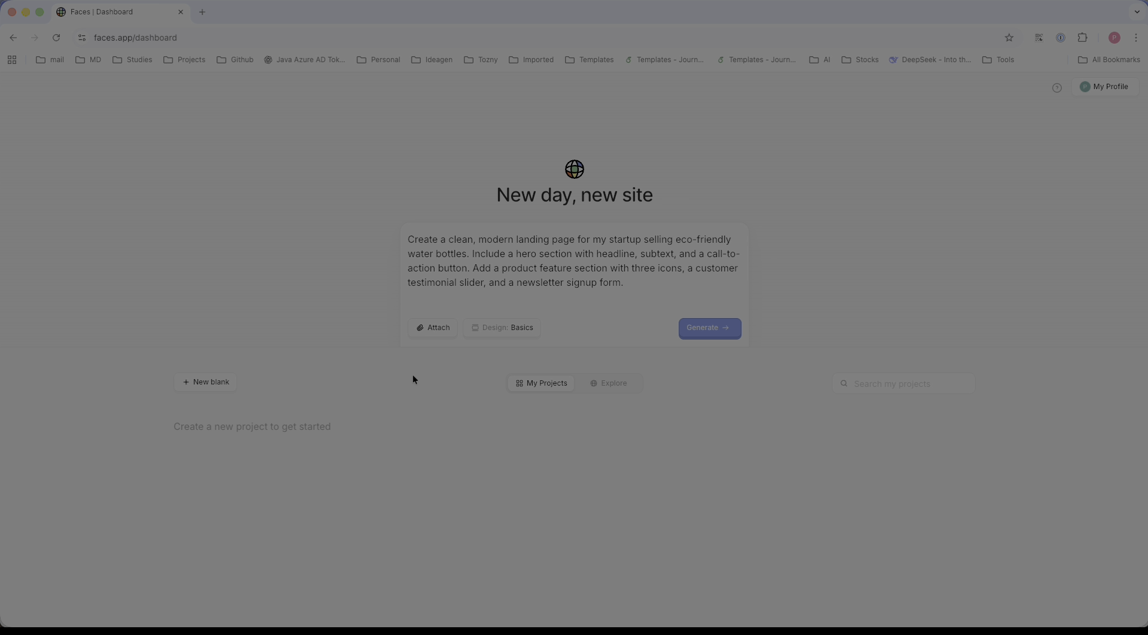
# Step: Compare several colour themes for the Basics design and choose Light blue
pyautogui.click(526, 333)
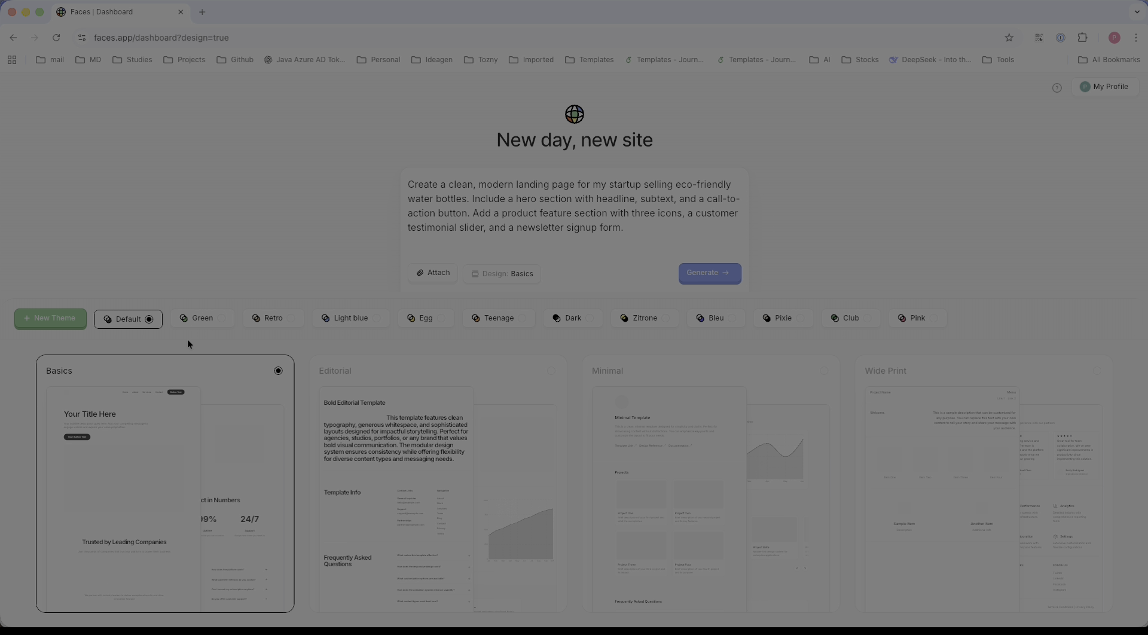
pyautogui.click(202, 319)
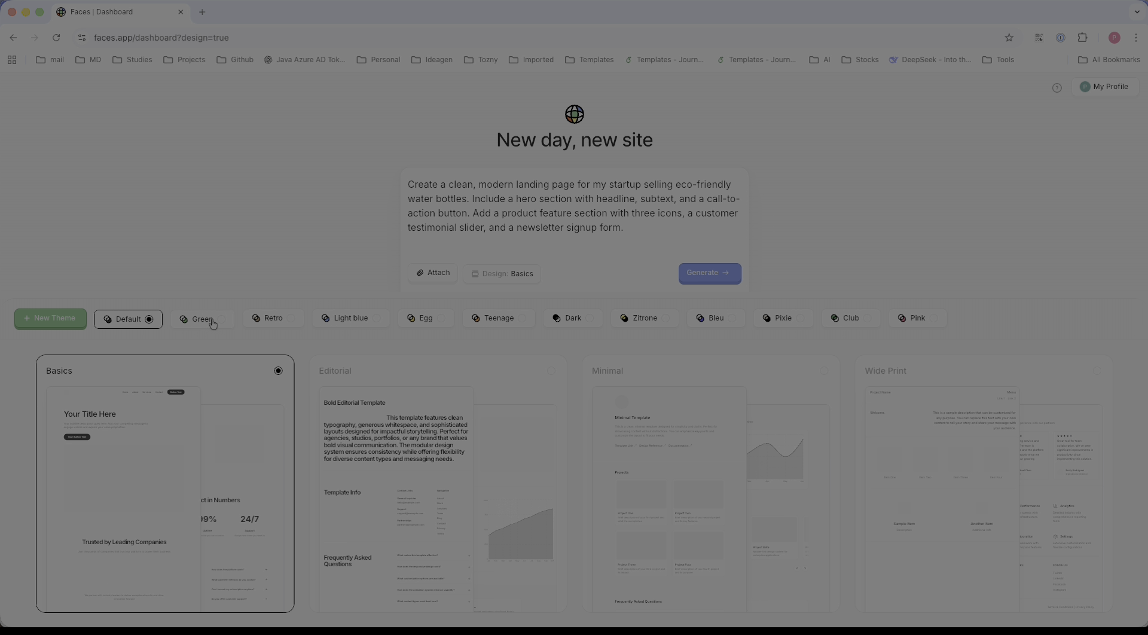
pyautogui.click(284, 325)
pyautogui.click(357, 321)
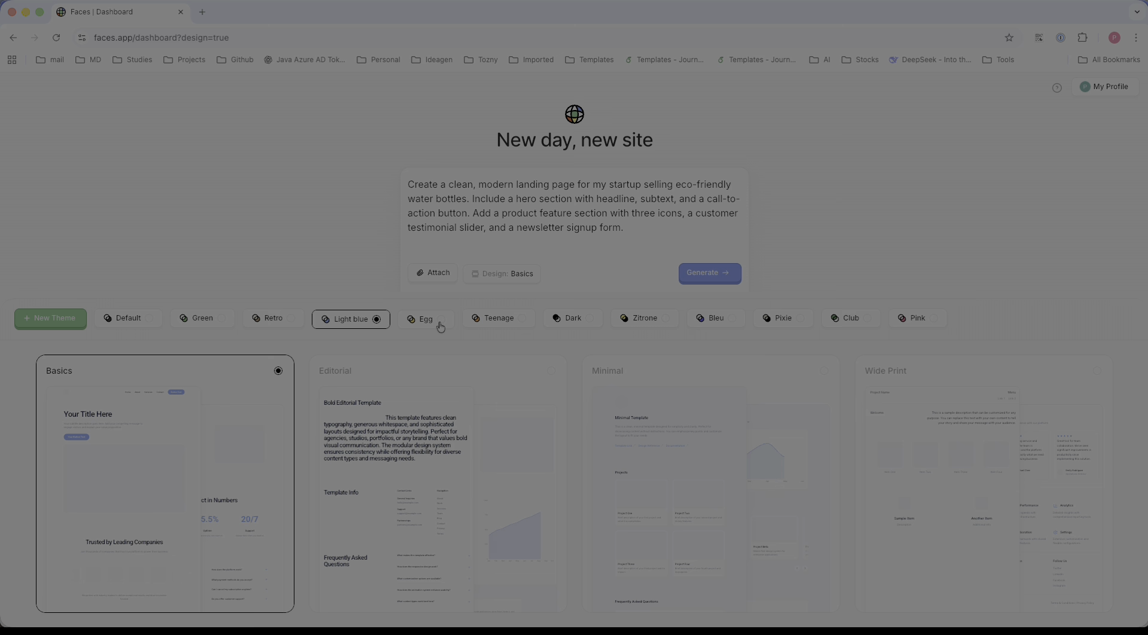
pyautogui.click(440, 326)
pyautogui.click(502, 324)
pyautogui.click(573, 323)
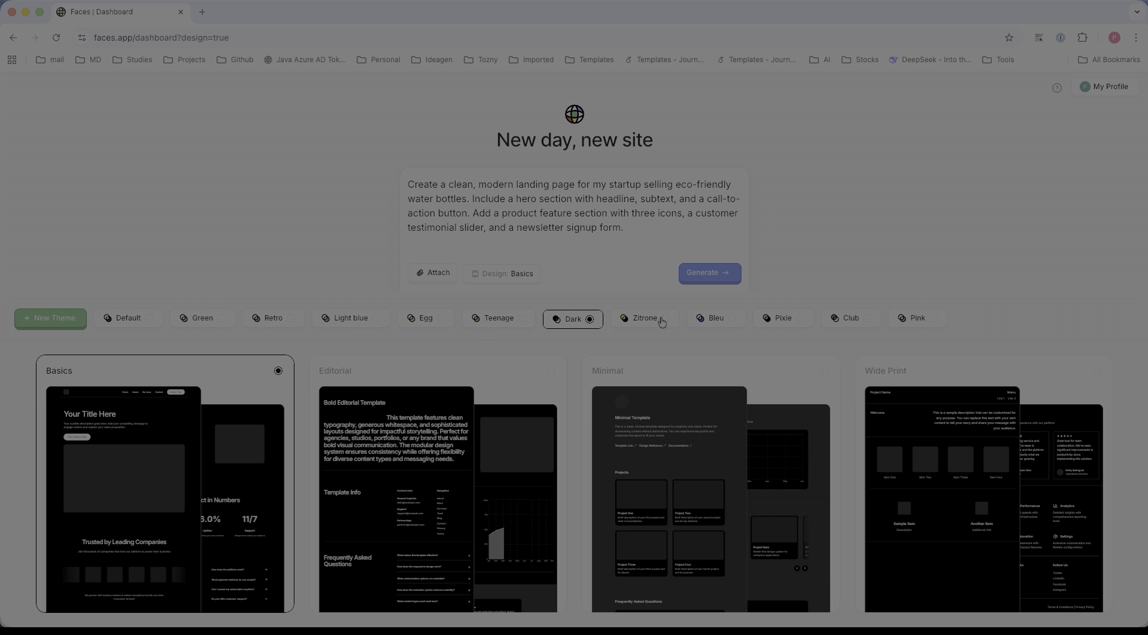
pyautogui.click(845, 321)
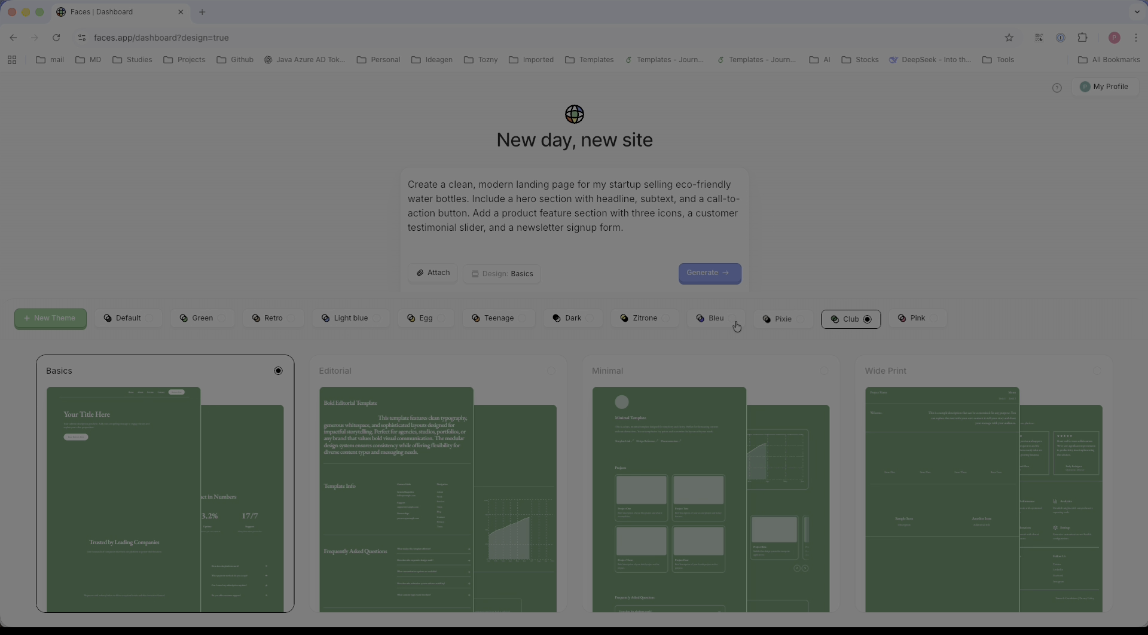
pyautogui.click(713, 322)
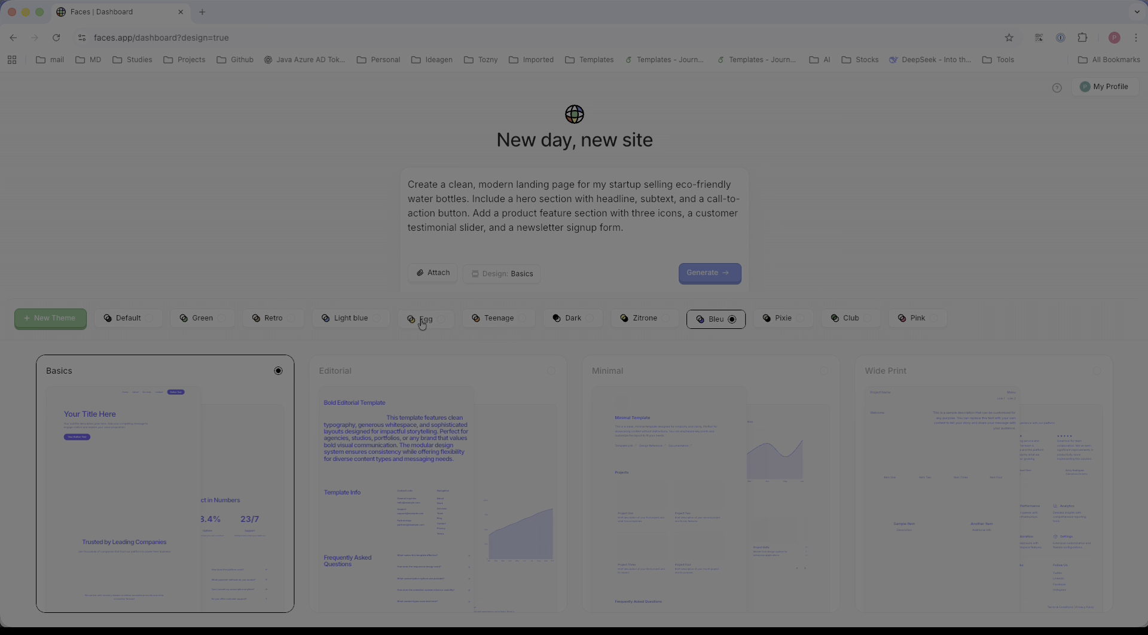
pyautogui.click(360, 319)
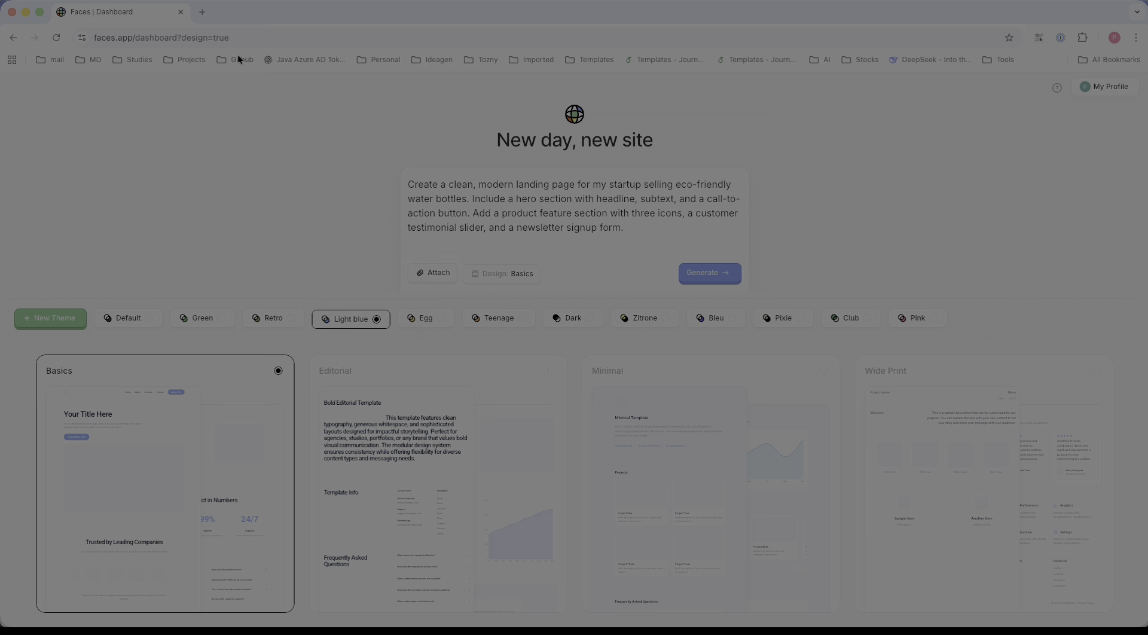
# Step: Search Google for "water bottleimage" in a new browser tab
pyautogui.click(203, 12)
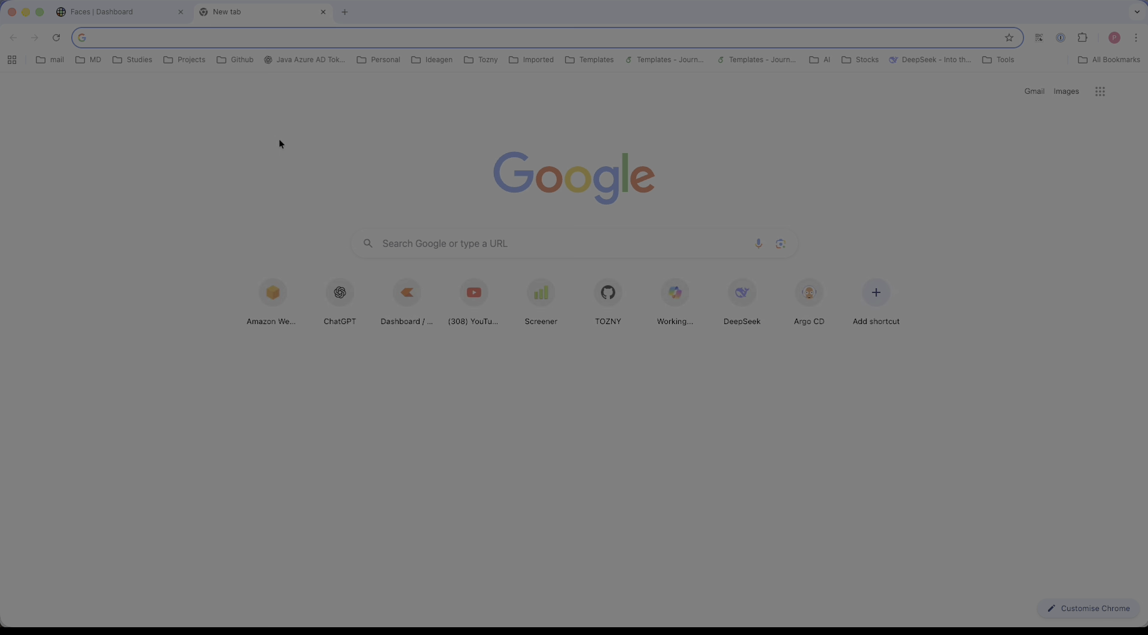
pyautogui.write('water b')
pyautogui.write('ottle')
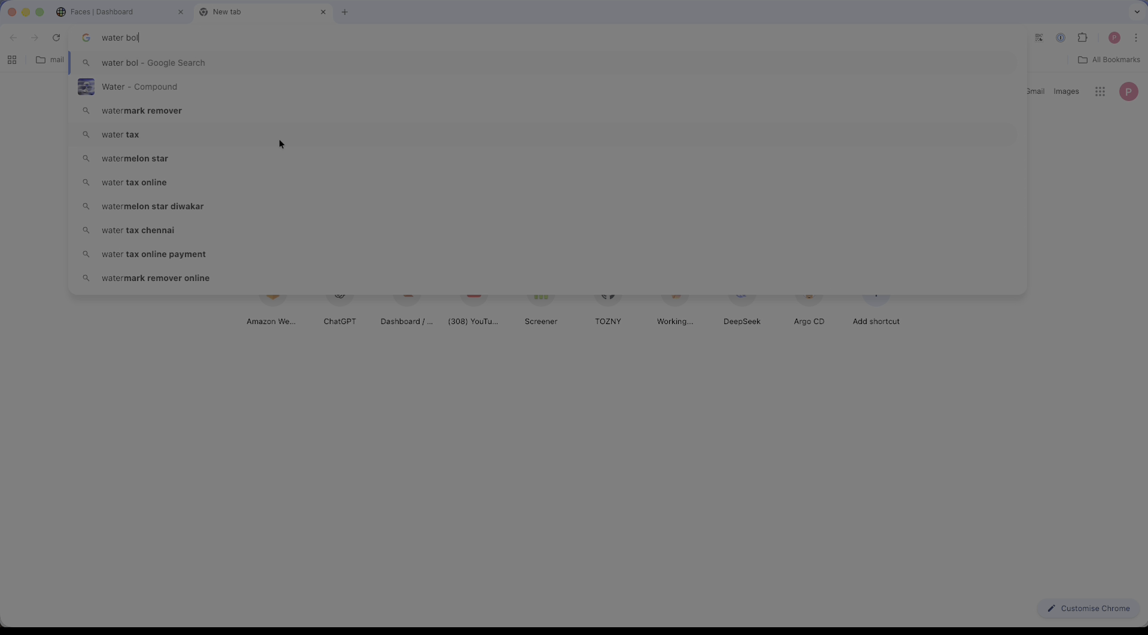
pyautogui.write('image')
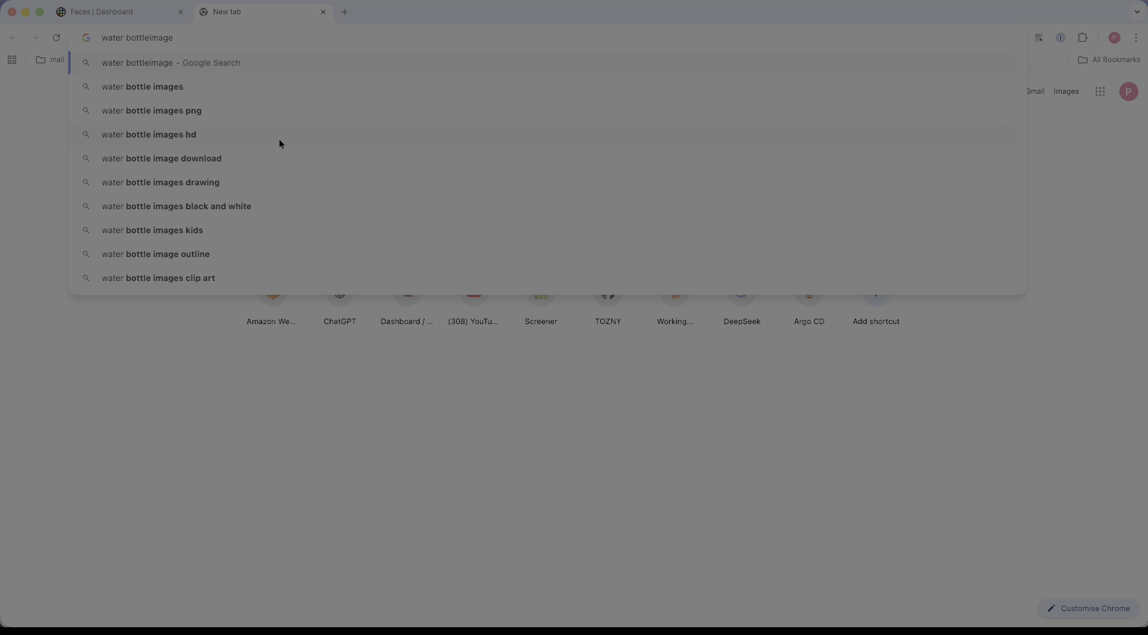
pyautogui.press('Return')
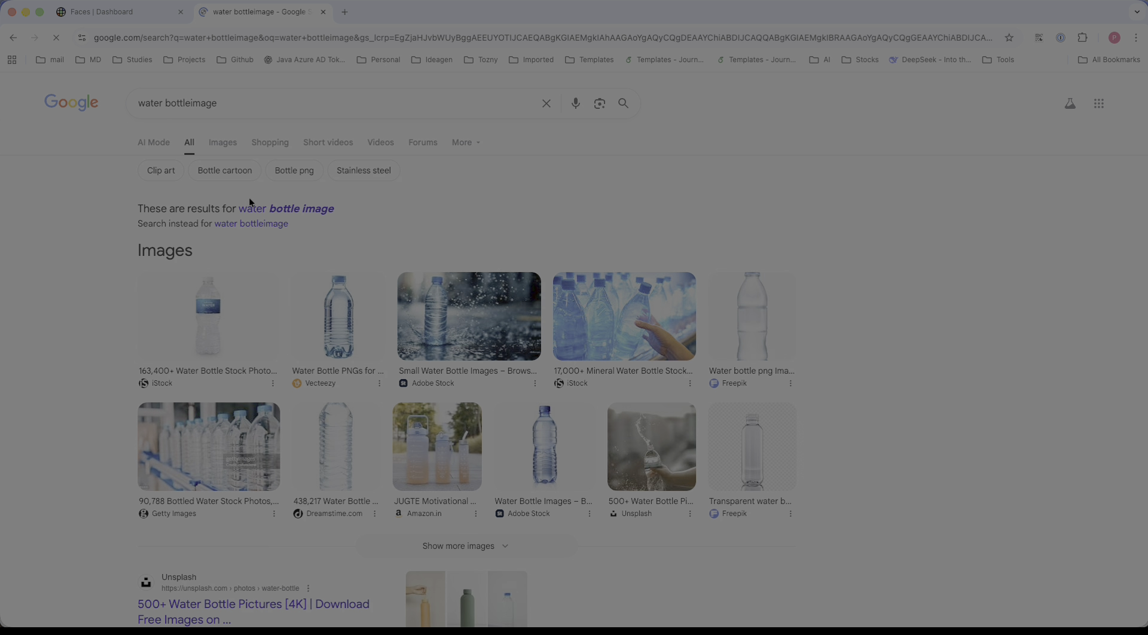
# Step: Save the Adobe Stock picture of a bottle in splashing water to Downloads as waterbottle
pyautogui.click(474, 325)
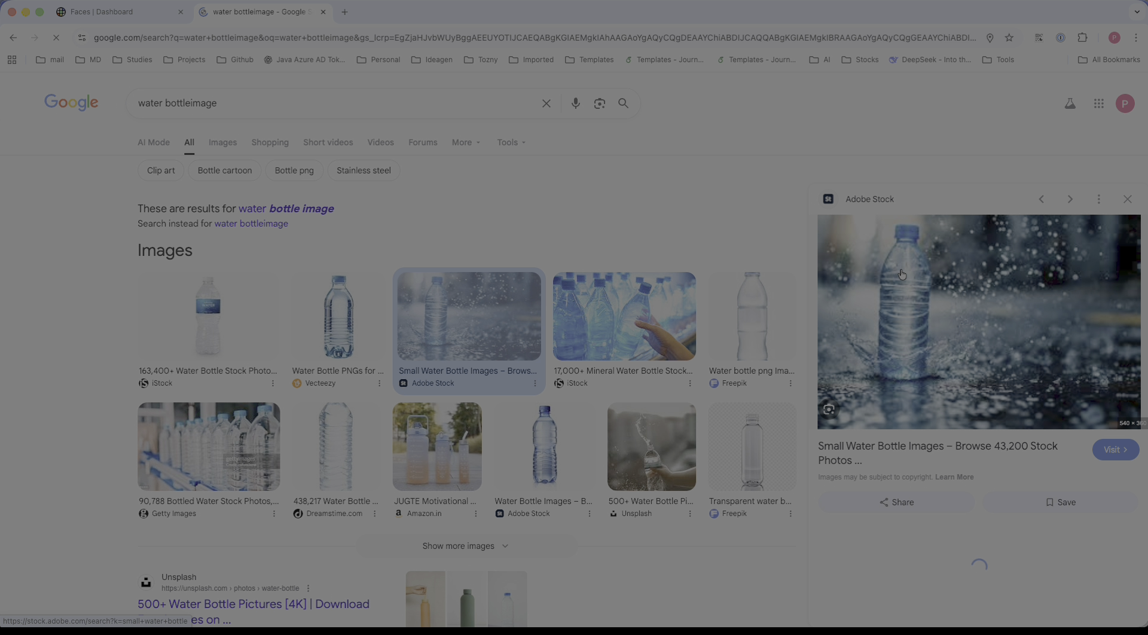
pyautogui.rightClick(919, 304)
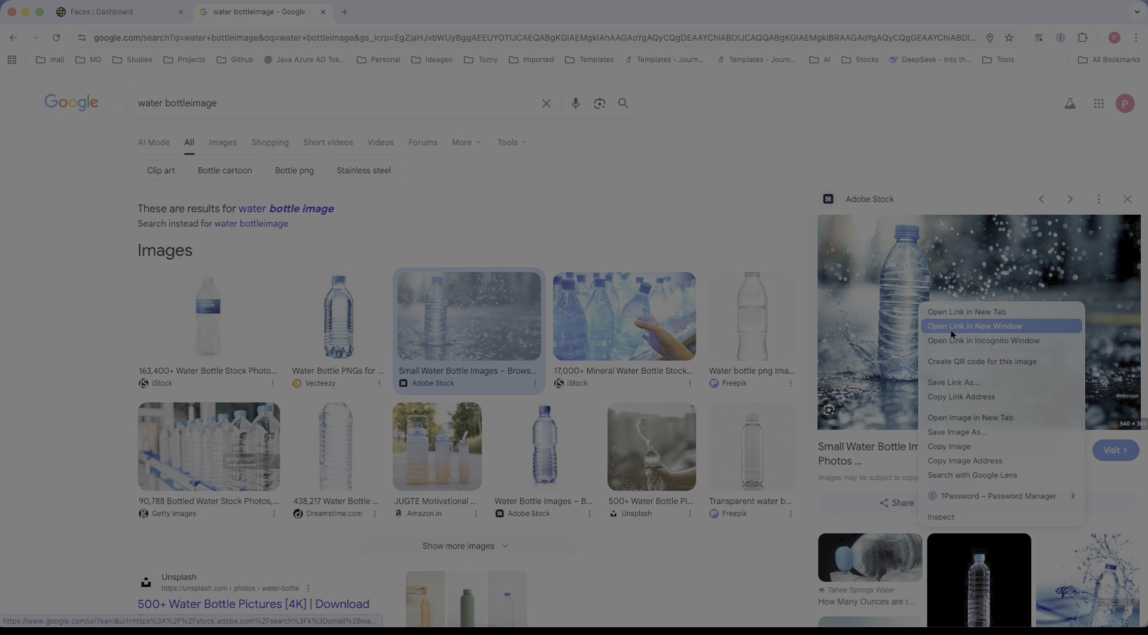
pyautogui.click(987, 432)
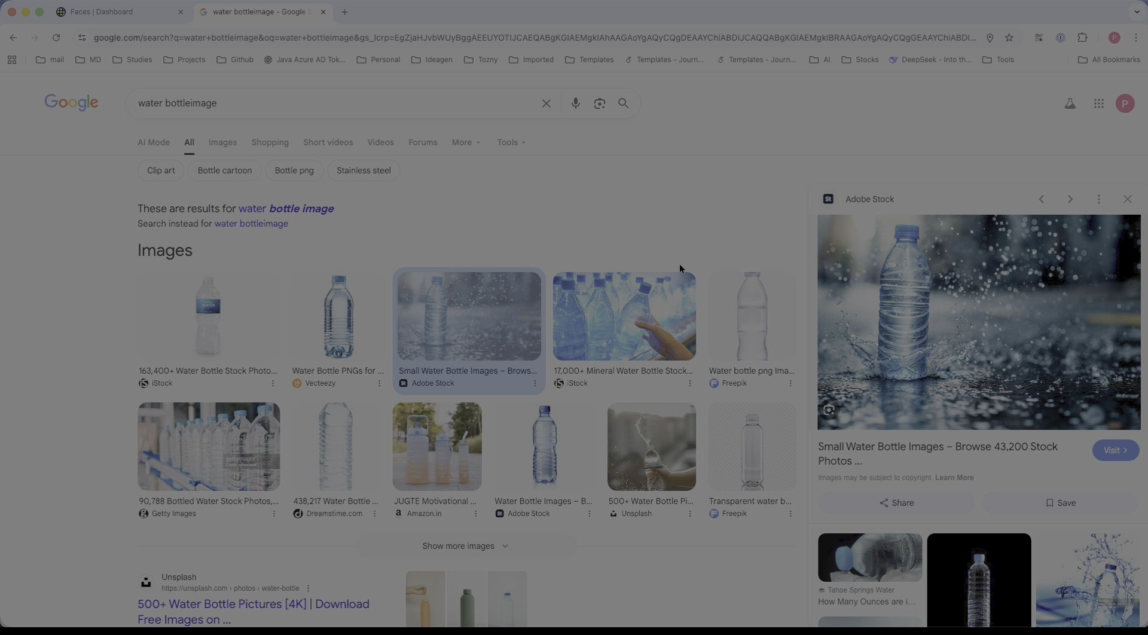
pyautogui.write('w')
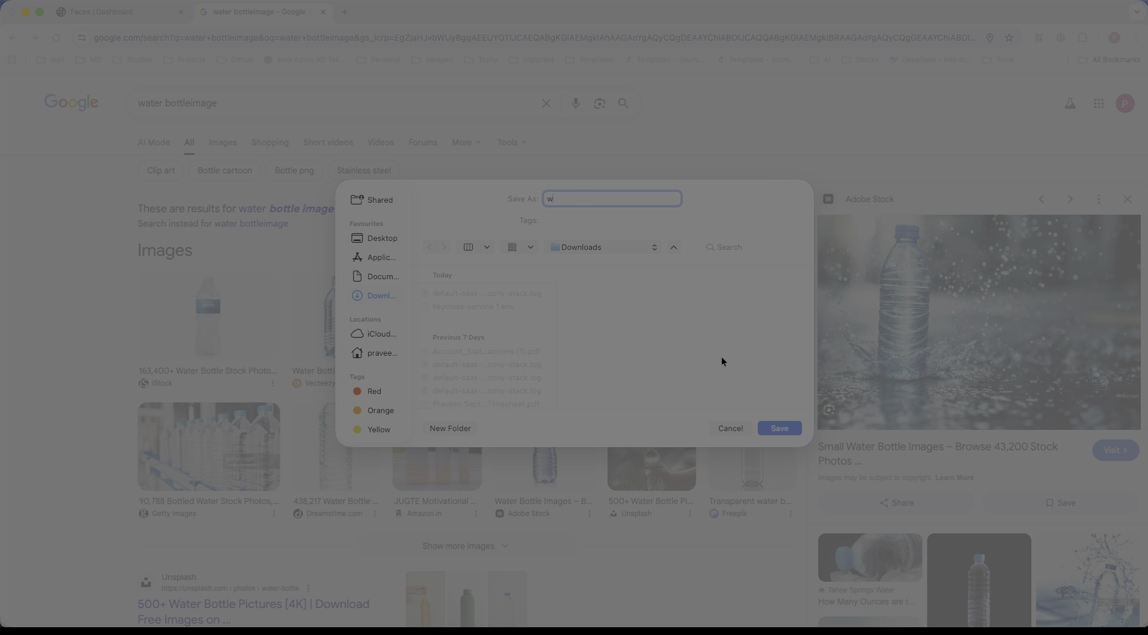
pyautogui.write('ater bottle')
pyautogui.click(786, 427)
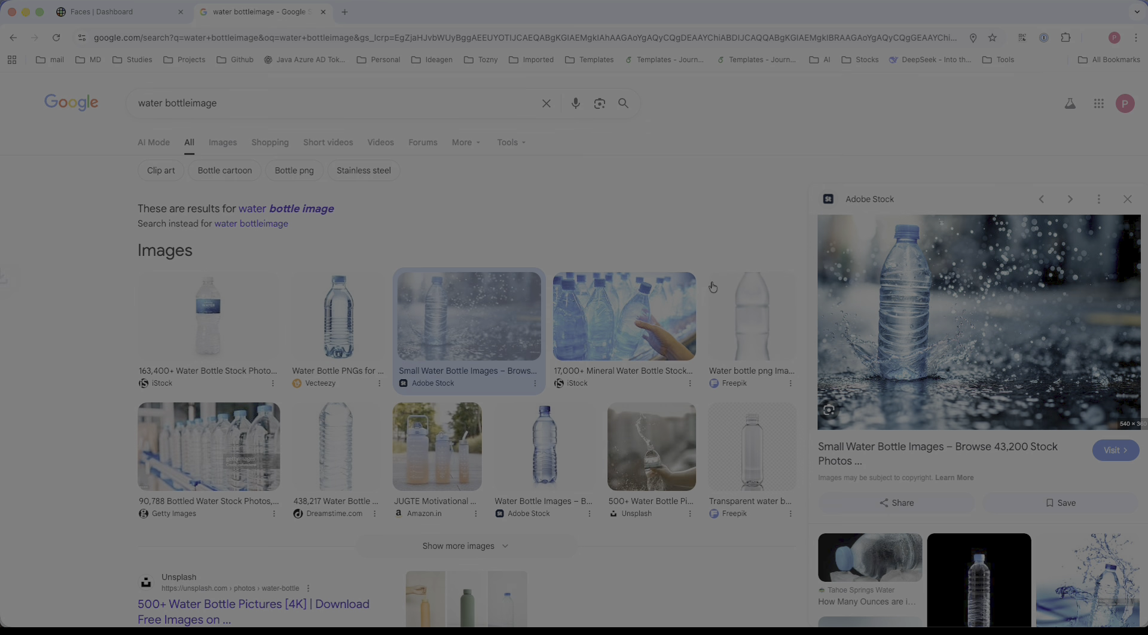
# Step: Save the iStock picture of a hand holding one of several bottles to Downloads as waterbottle-1
pyautogui.click(613, 335)
pyautogui.rightClick(887, 298)
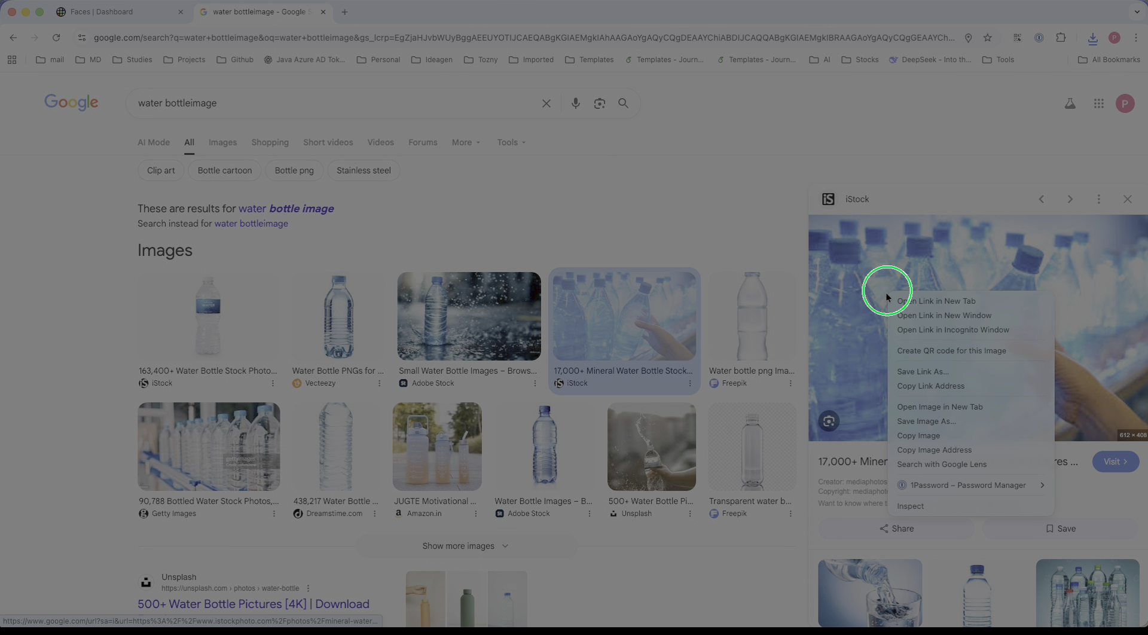
pyautogui.click(946, 421)
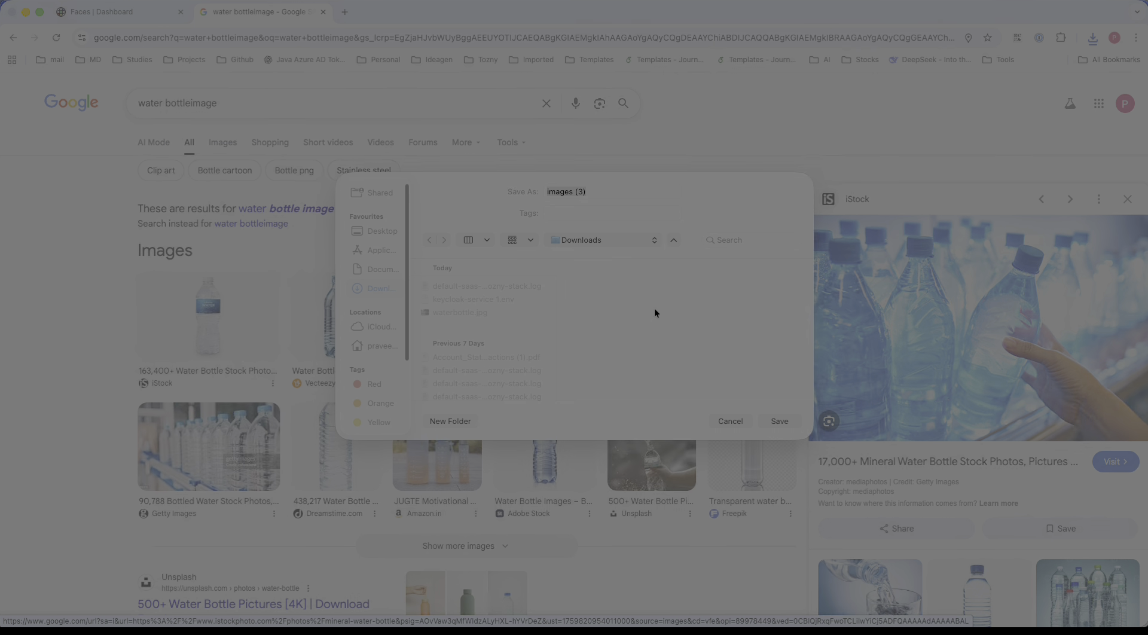
pyautogui.write('water bo')
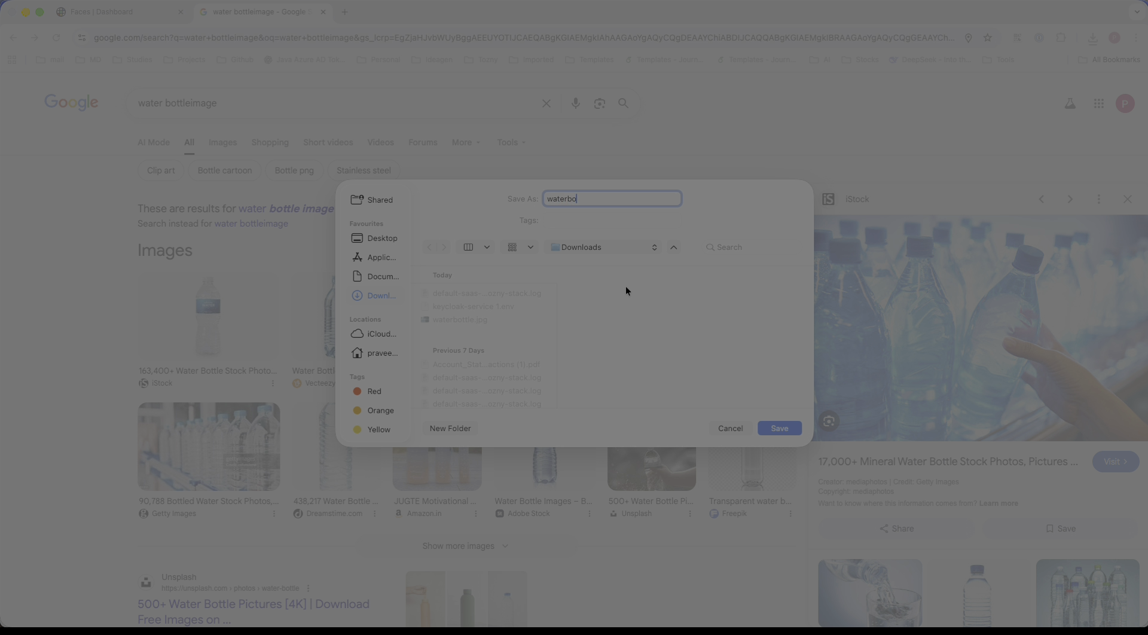
pyautogui.write('ttle-1')
pyautogui.press('Return')
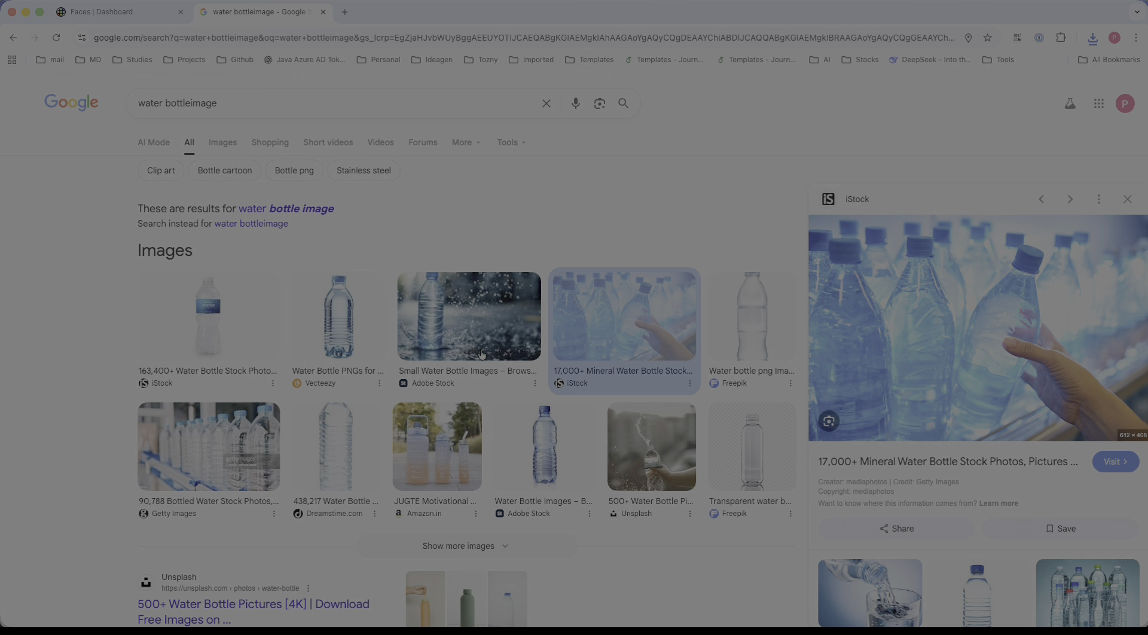
# Step: Save the Vecteezy transparent-background bottle picture to Downloads as waterbottle2
pyautogui.scroll(-3, 482, 354)
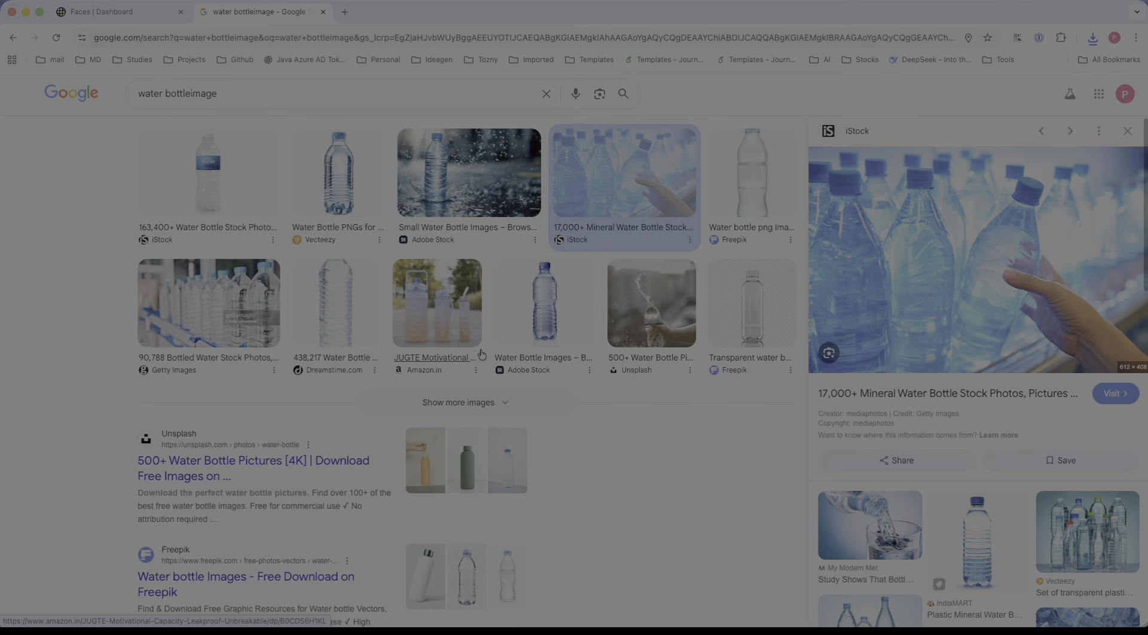
pyautogui.click(327, 168)
pyautogui.rightClick(921, 245)
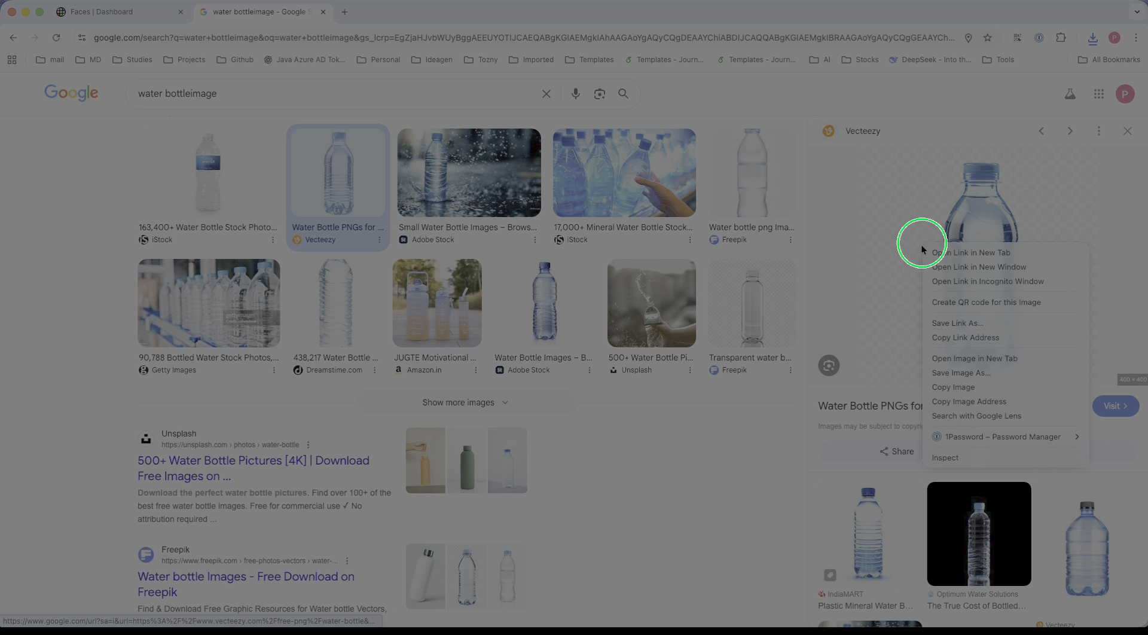
pyautogui.click(983, 373)
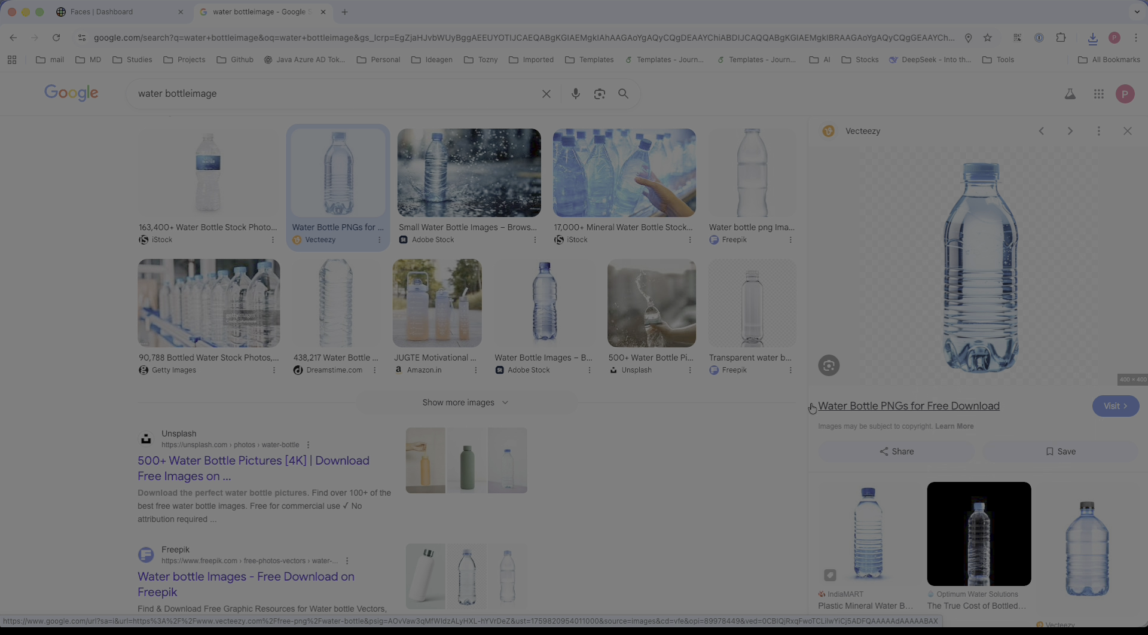
pyautogui.write('w')
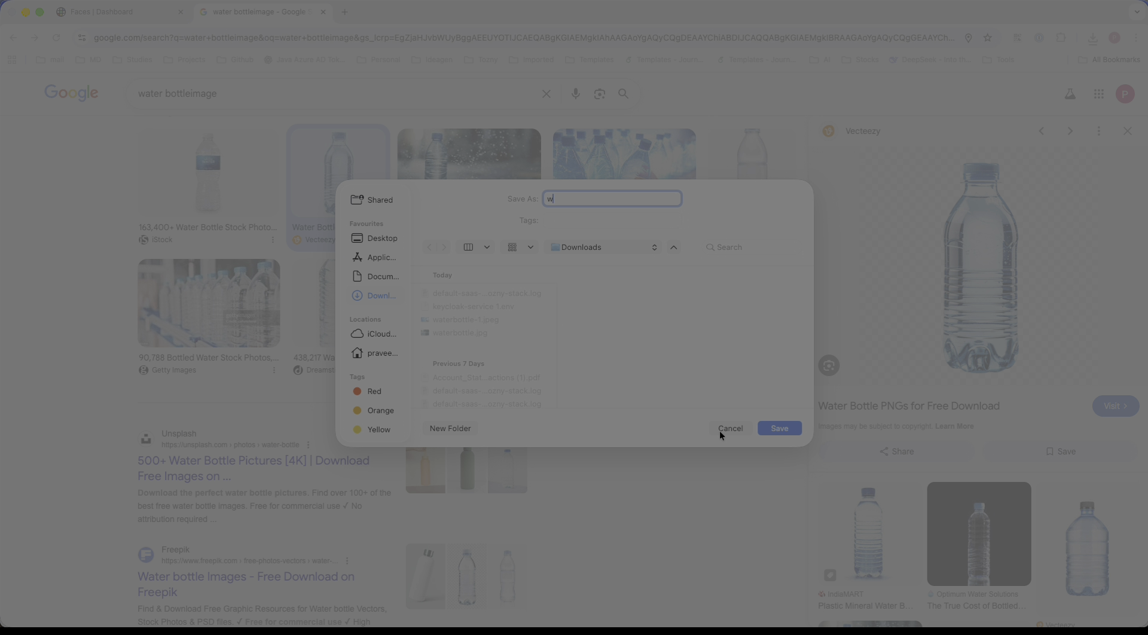
pyautogui.write('aterbnottl')
pyautogui.press('BackSpace')
pyautogui.press('BackSpace')
pyautogui.press('BackSpace')
pyautogui.click(720, 430)
# Step: Back in Faces, attach waterbottle-1.jpeg, waterbottle.jpg and waterbottle2.jpeg to the landing page prompt and generate the site
pyautogui.click(147, 15)
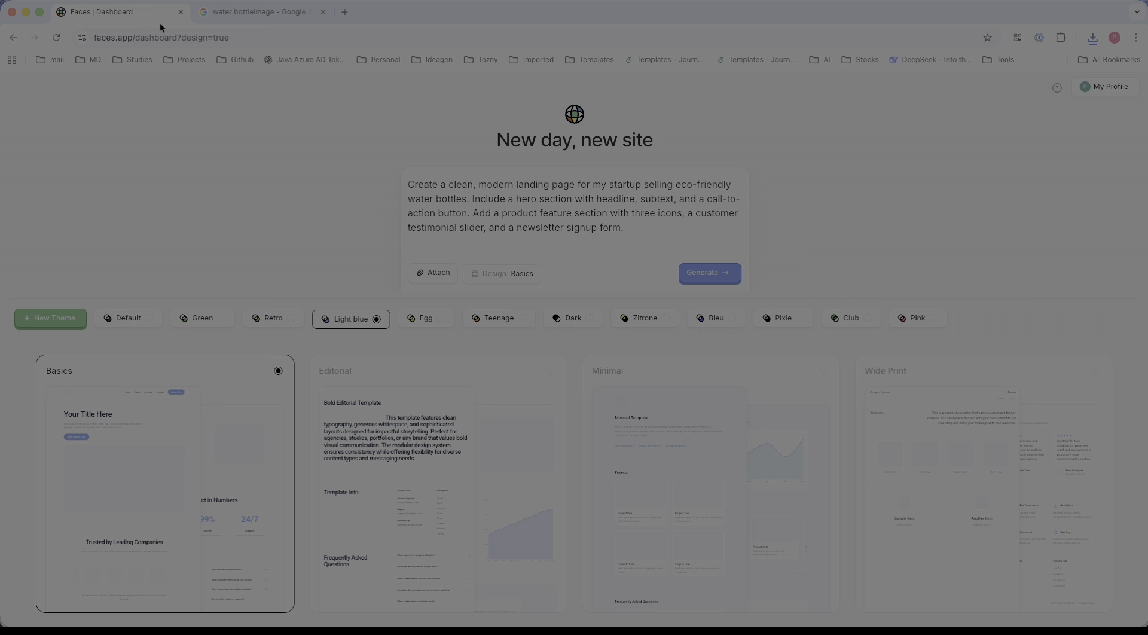
pyautogui.click(433, 273)
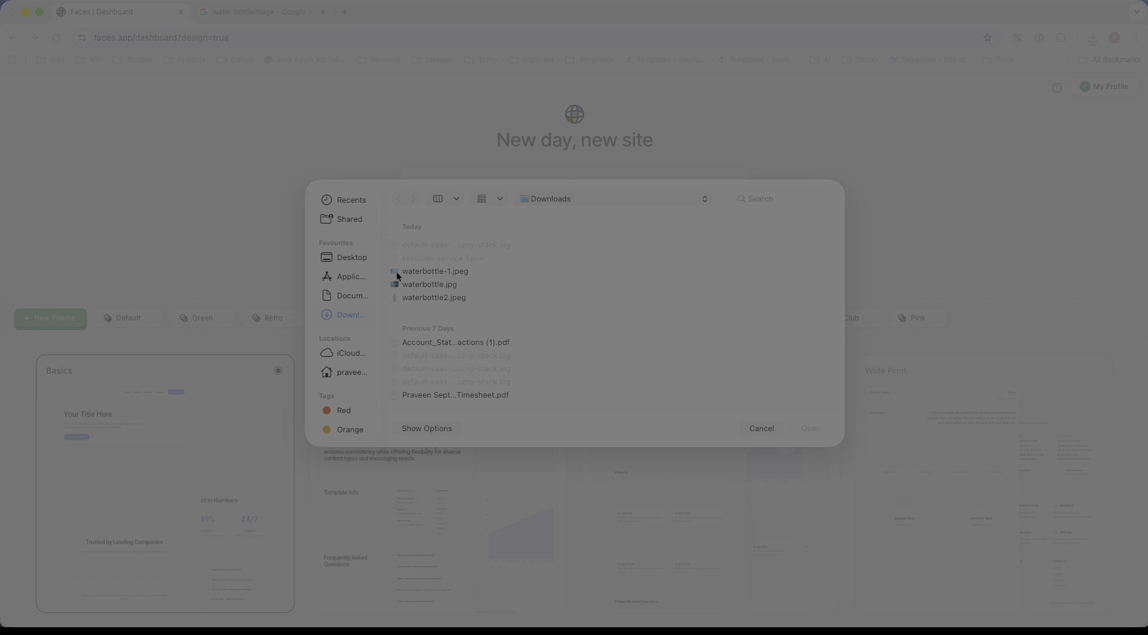
pyautogui.click(434, 271)
pyautogui.keyDown('shift'); pyautogui.click(425, 284); pyautogui.keyUp('shift')
pyautogui.keyDown('shift'); pyautogui.click(423, 295); pyautogui.keyUp('shift')
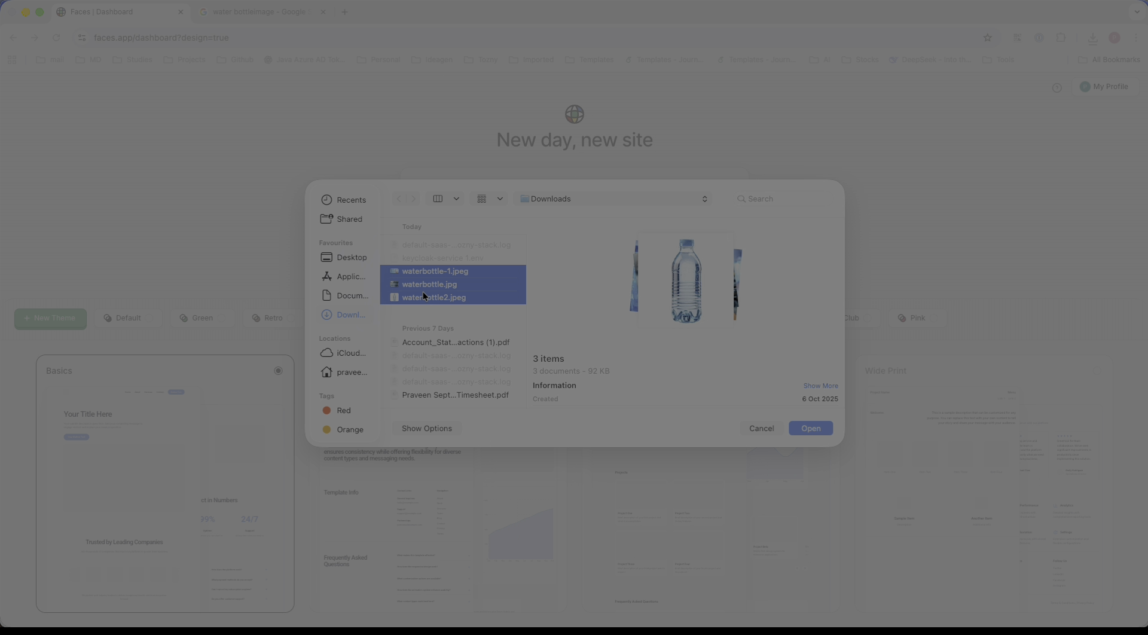
pyautogui.click(801, 429)
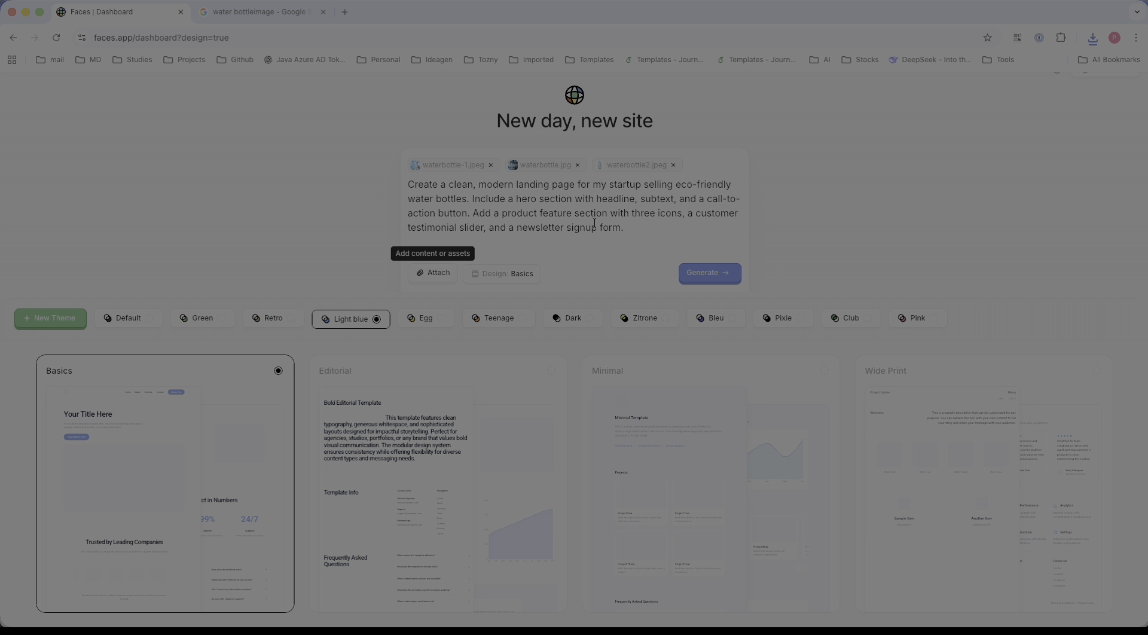
pyautogui.click(711, 274)
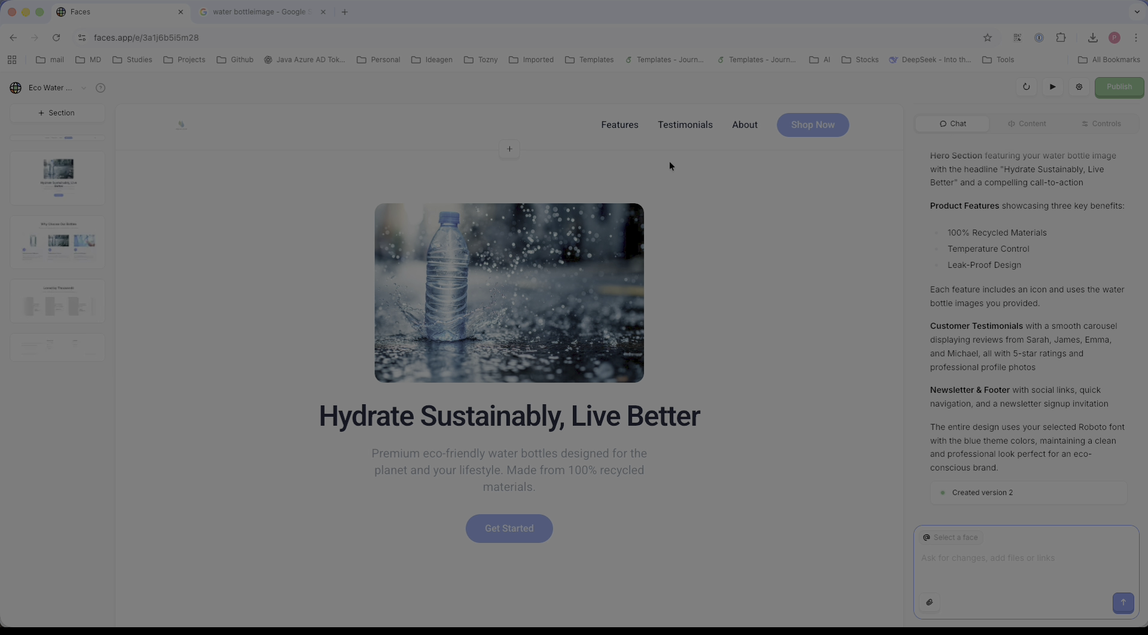
# Step: Review the generated page's hero, product features, customer testimonials, and newsletter and footer sections
pyautogui.click(68, 138)
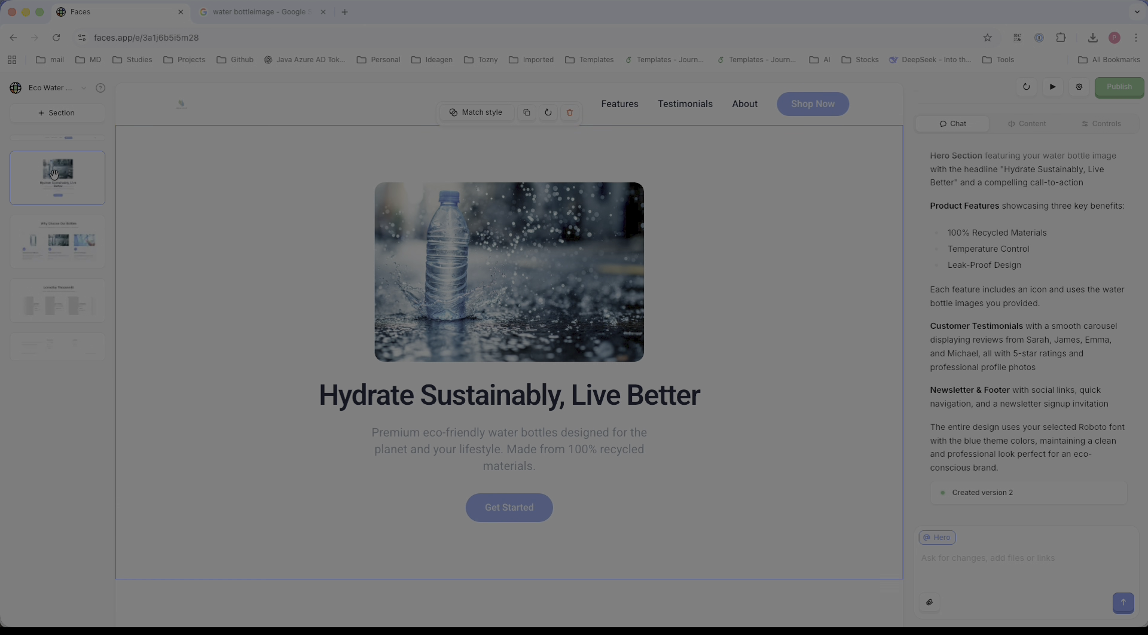
pyautogui.click(63, 250)
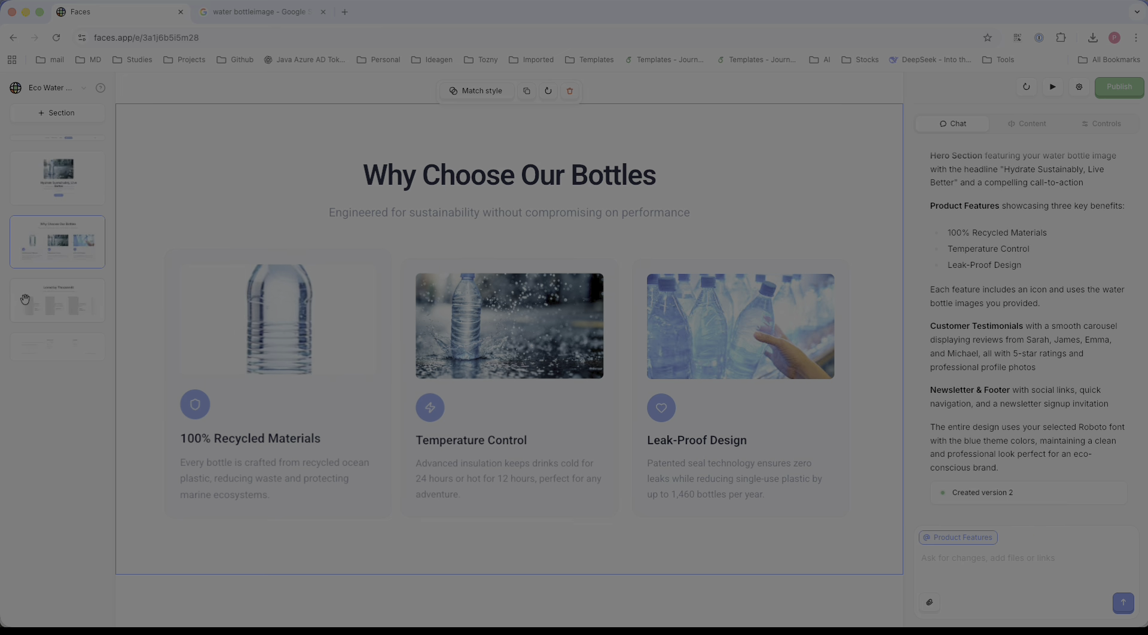
pyautogui.scroll(-5, 269, 323)
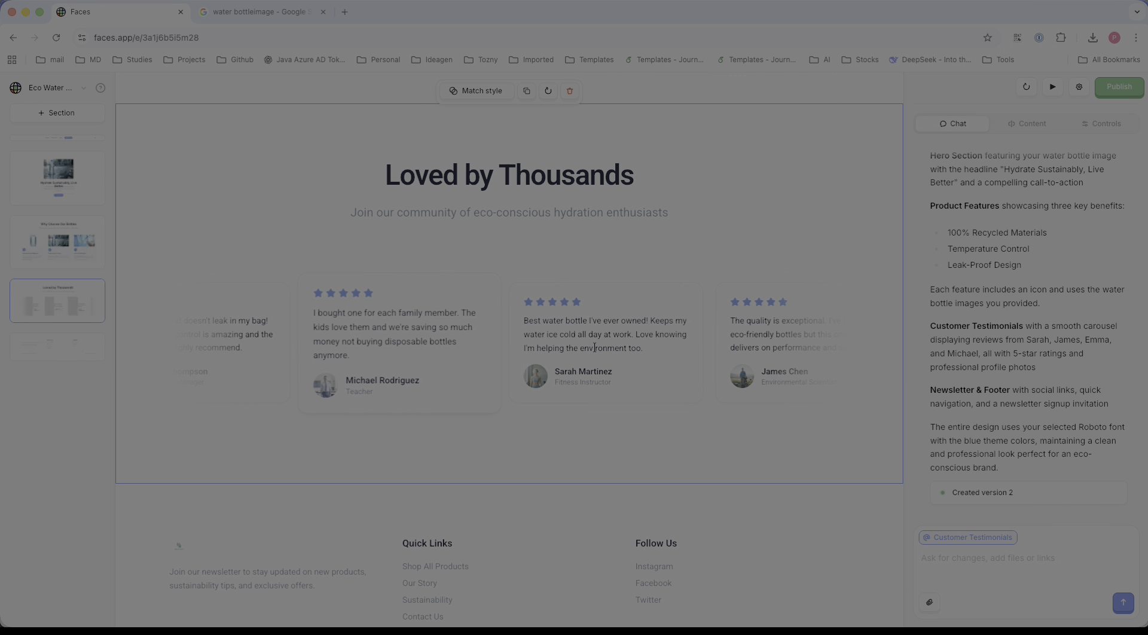
pyautogui.click(71, 335)
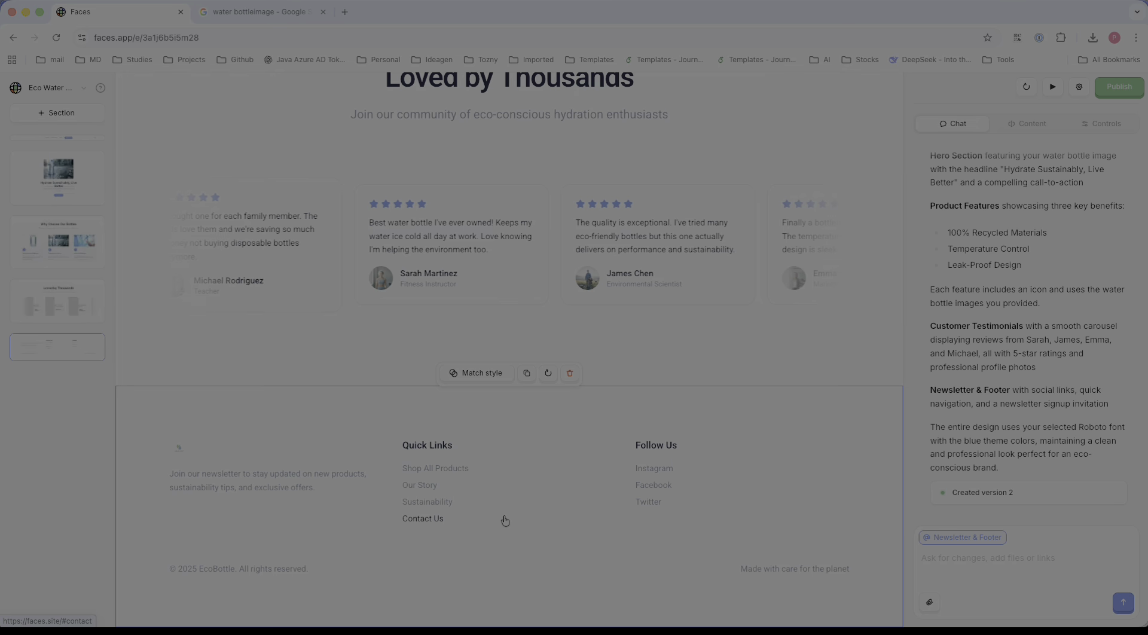
pyautogui.scroll(15, 505, 520)
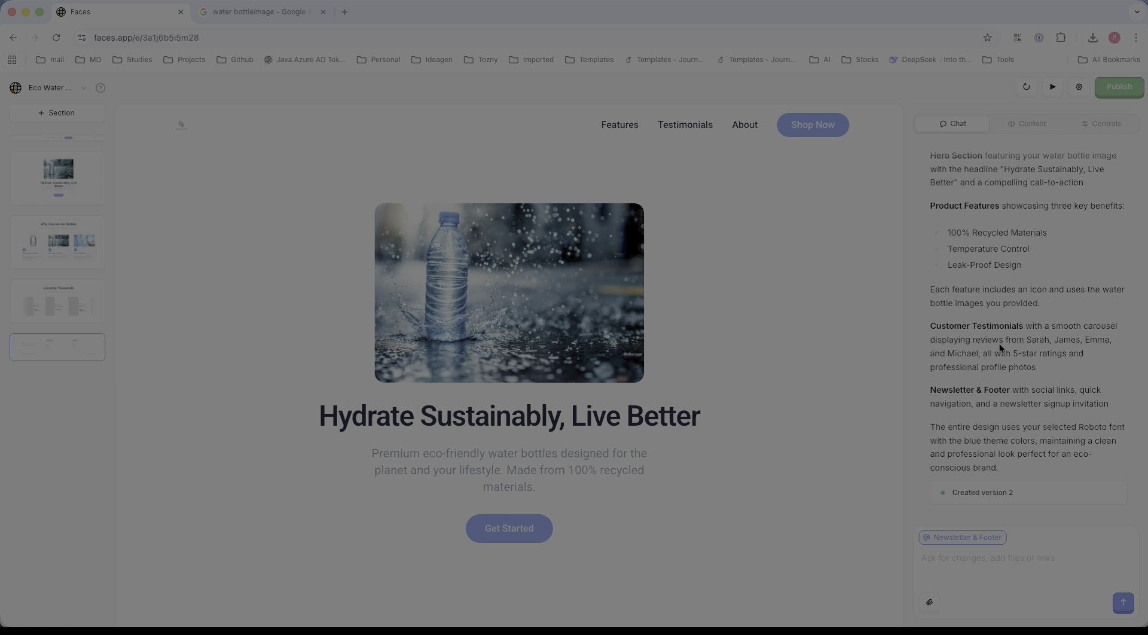
# Step: Draft a chat request asking for a pricing section with detailed information
pyautogui.click(993, 560)
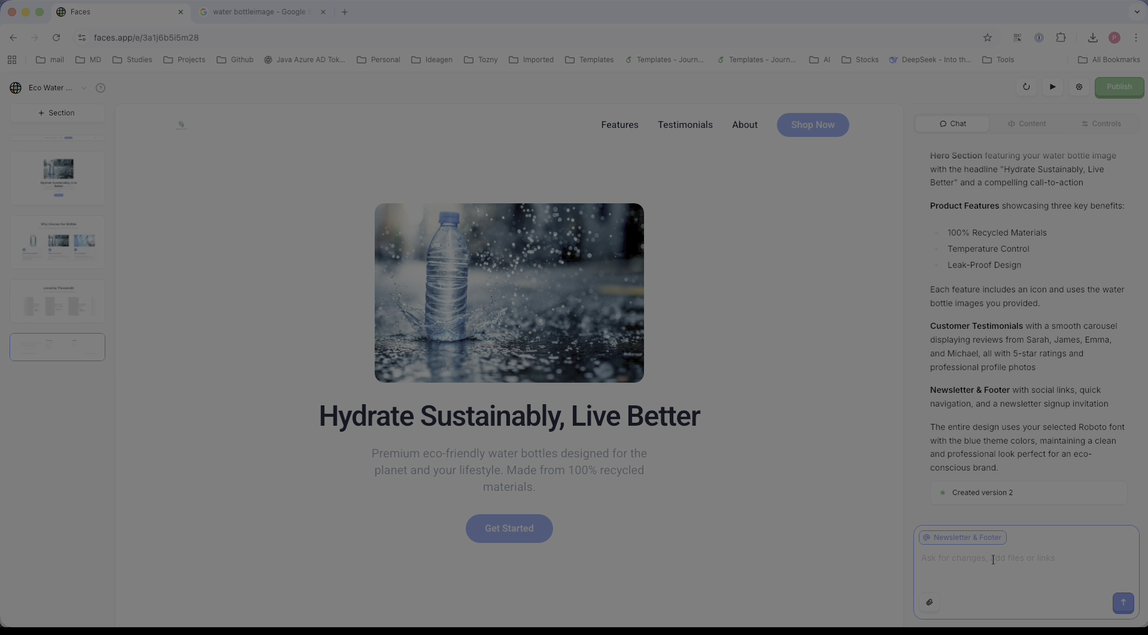
pyautogui.write('You')
pyautogui.press('BackSpace')
pyautogui.press('BackSpace')
pyautogui.press('BackSpace')
pyautogui.press('BackSpace')
pyautogui.write('Pls a')
pyautogui.write('dd p')
pyautogui.write('ro')
pyautogui.write('icing we')
pyautogui.press('BackSpace')
pyautogui.press('BackSpace')
pyautogui.write('section with detailed information also add')
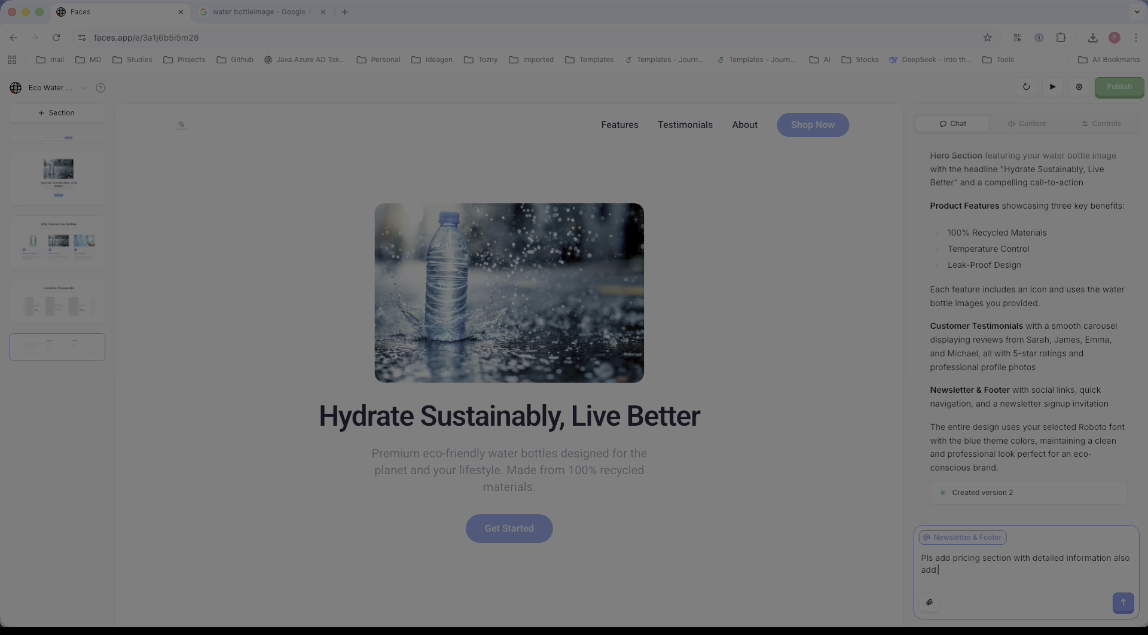
# Step: Extend the request with login and signup features, including a login modal popup that opens from the login button
pyautogui.write(' login and signup features when user click log')
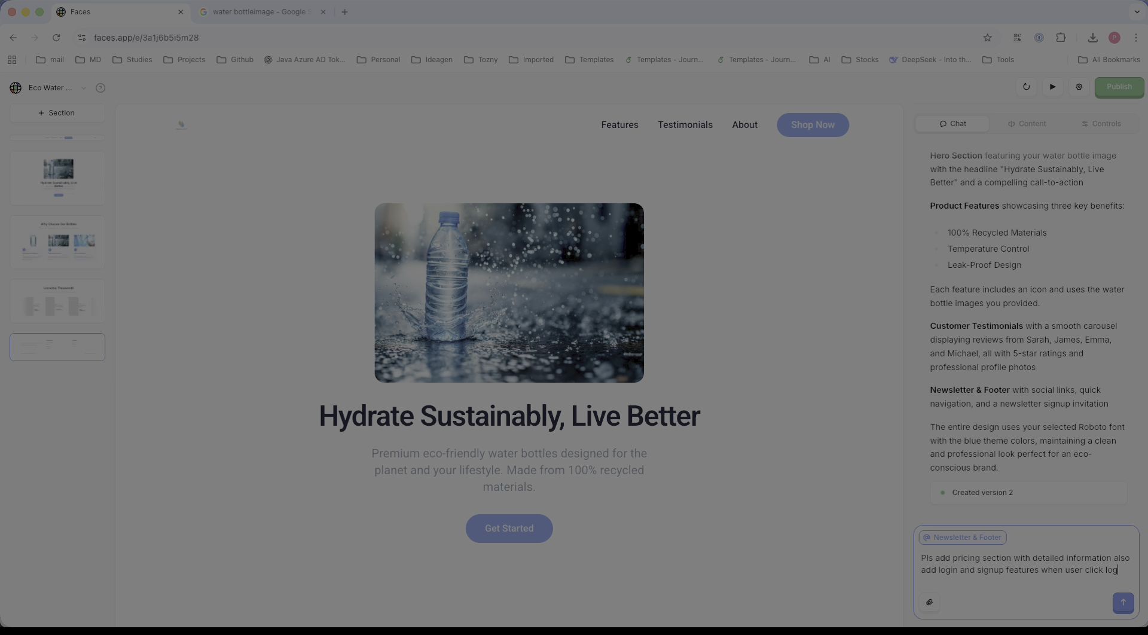
pyautogui.write('in button it will pop up login pge')
pyautogui.press('BackSpace')
pyautogui.write('modal popup wit')
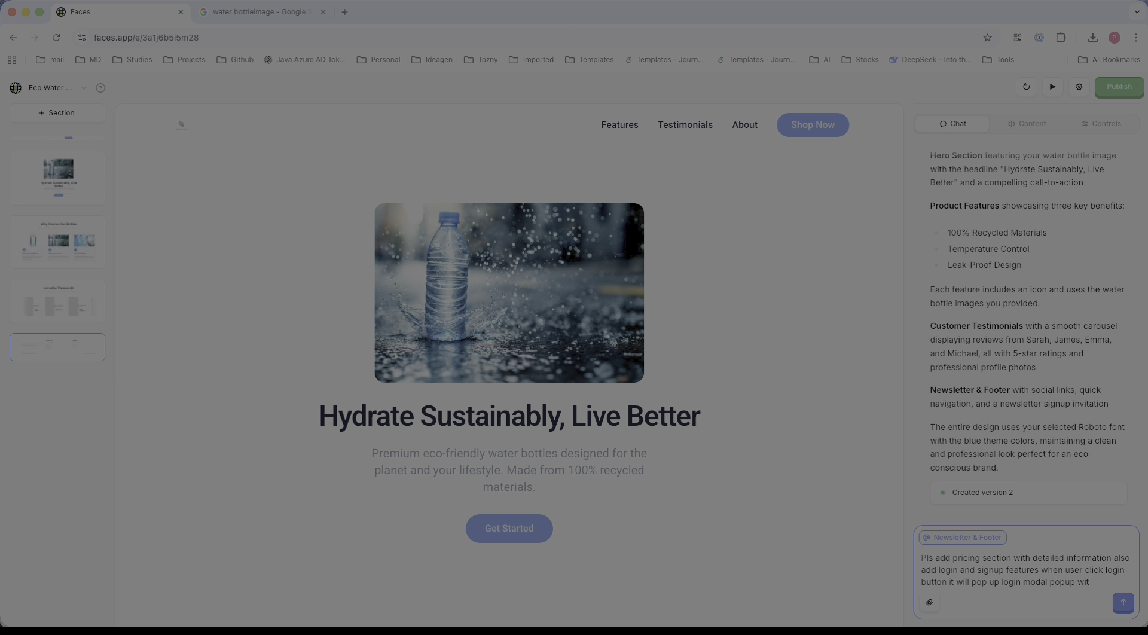
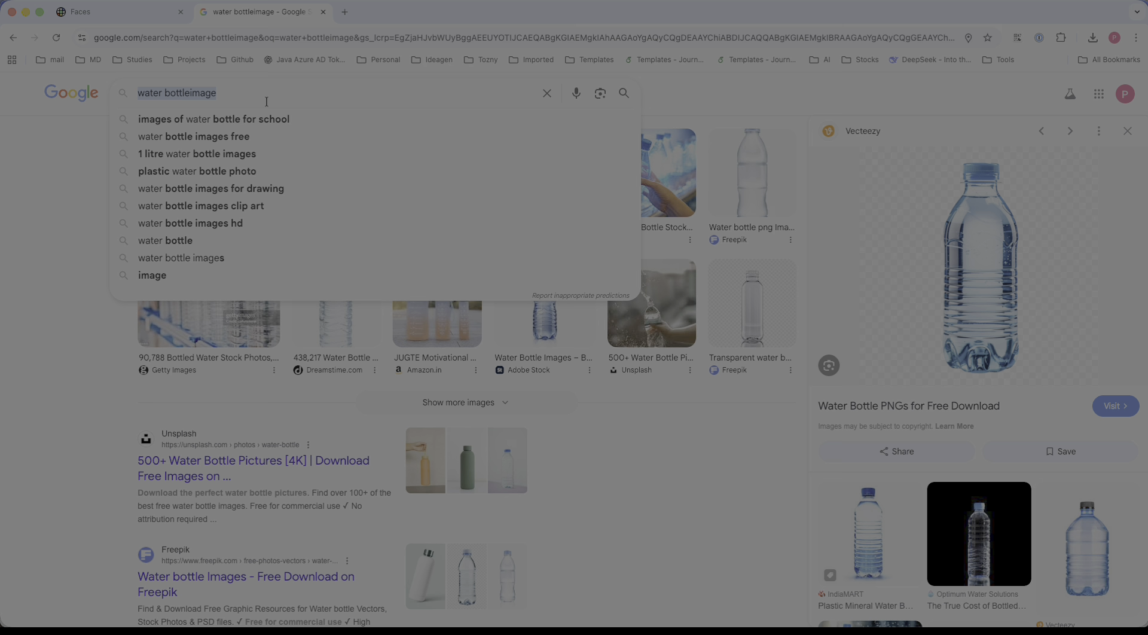
pyautogui.write('basic p')
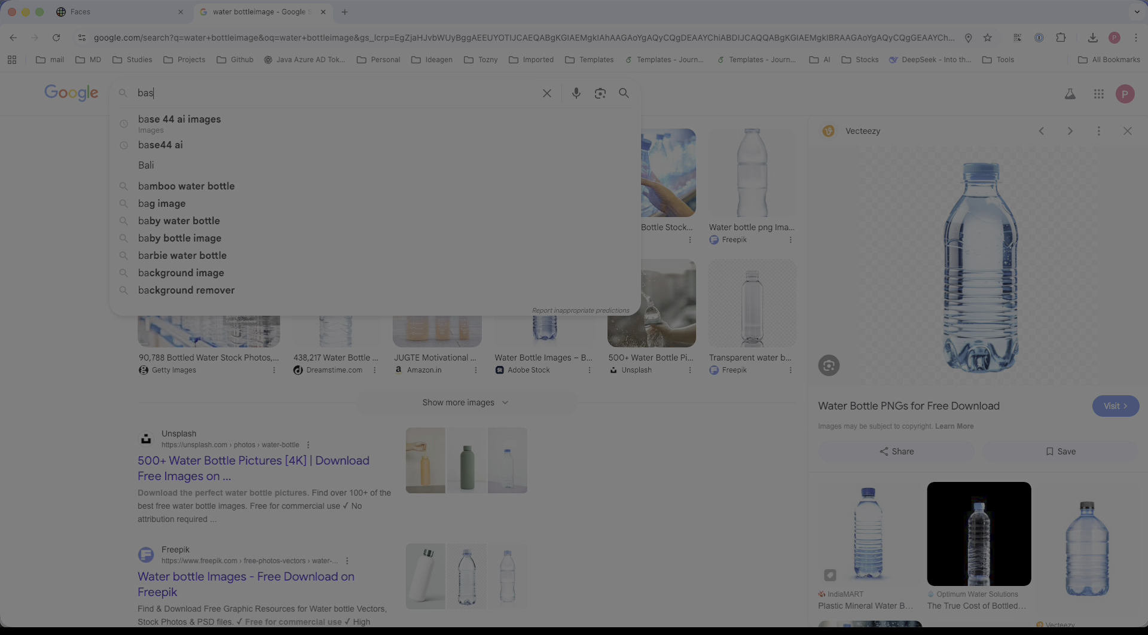
pyautogui.press('BackSpace')
pyautogui.press('BackSpace')
pyautogui.press('BackSpace')
pyautogui.press('BackSpace')
pyautogui.press('BackSpace')
pyautogui.press('BackSpace')
pyautogui.press('BackSpace')
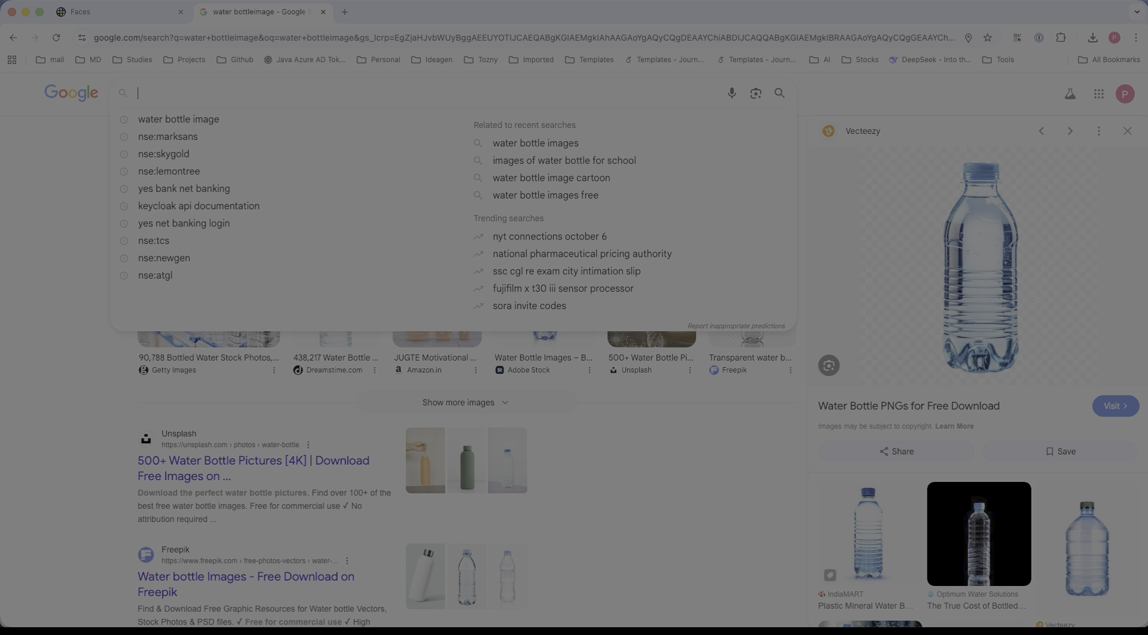
# Step: Search Google Images for "profession sigin in & signup page"
pyautogui.write('profession')
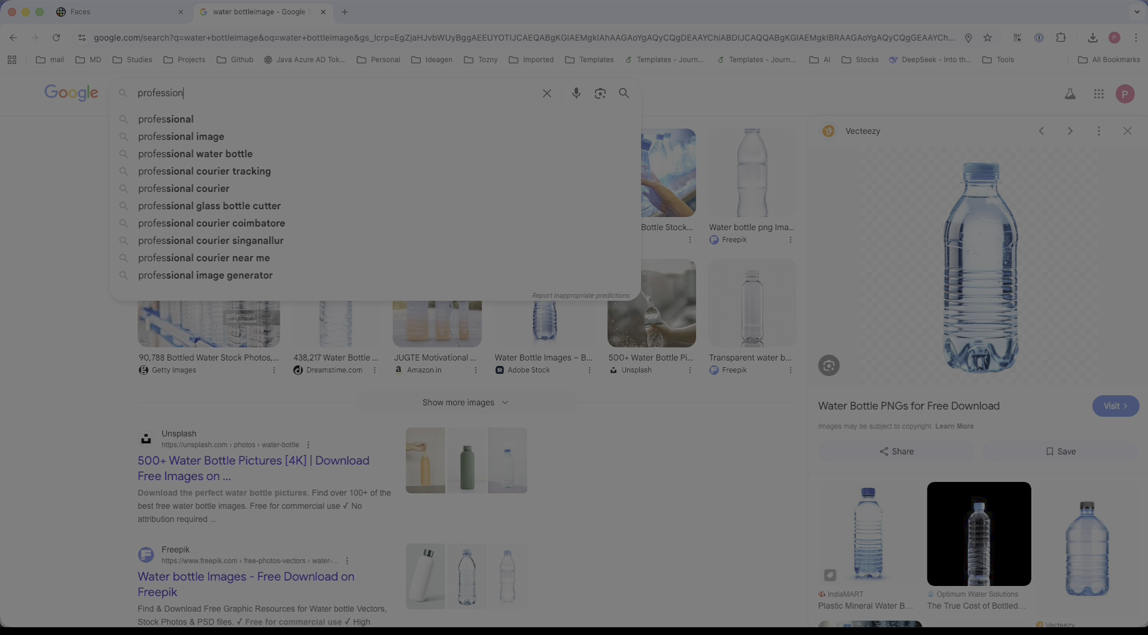
pyautogui.write(' sig')
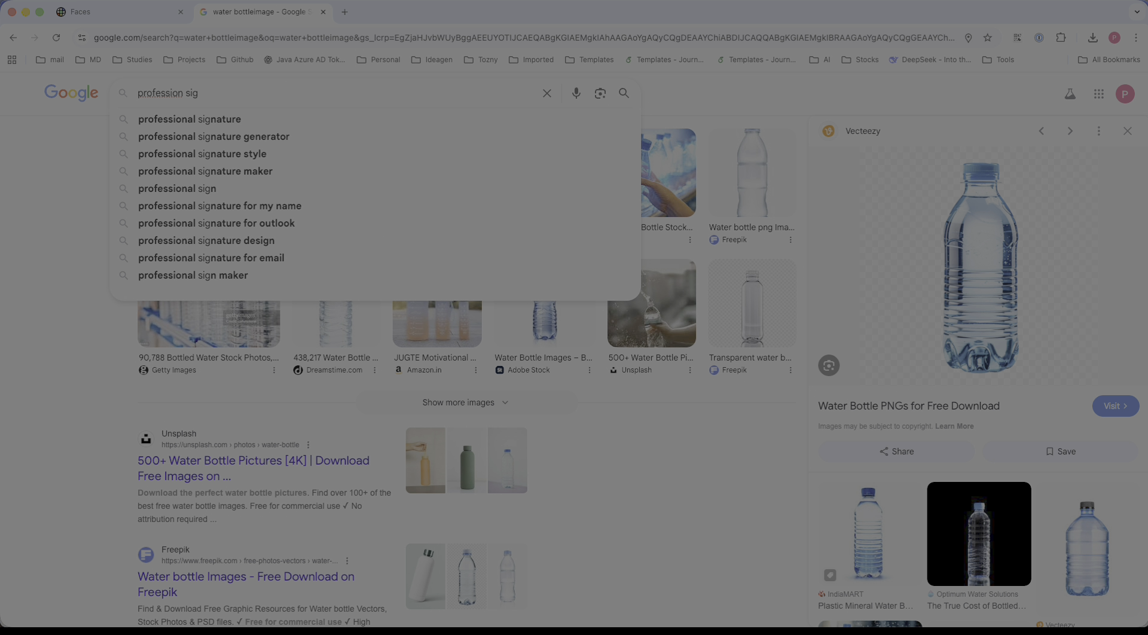
pyautogui.write('in in page')
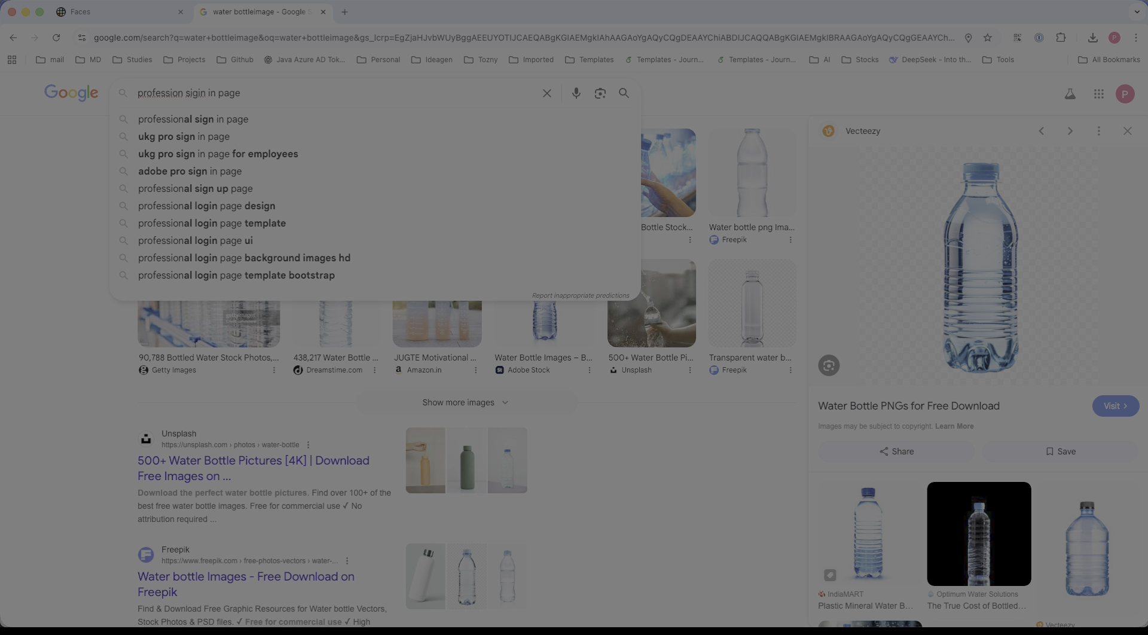
pyautogui.press('BackSpace')
pyautogui.press('BackSpace')
pyautogui.press('BackSpace')
pyautogui.press('BackSpace')
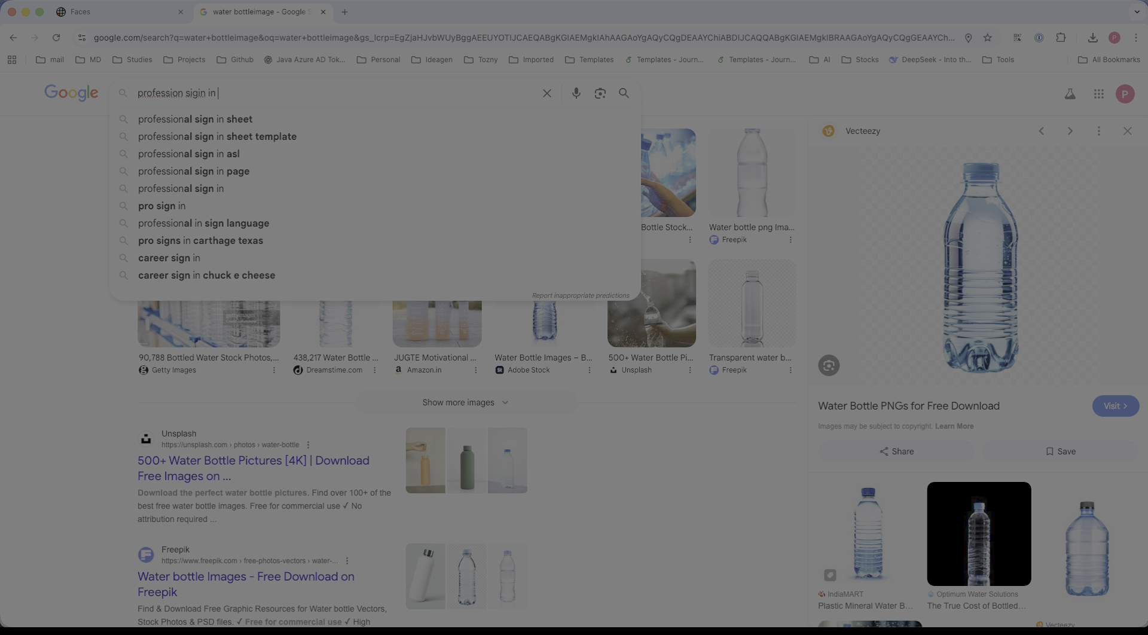
pyautogui.write('*')
pyautogui.press('BackSpace')
pyautogui.press('BackSpace')
pyautogui.write('& signup page')
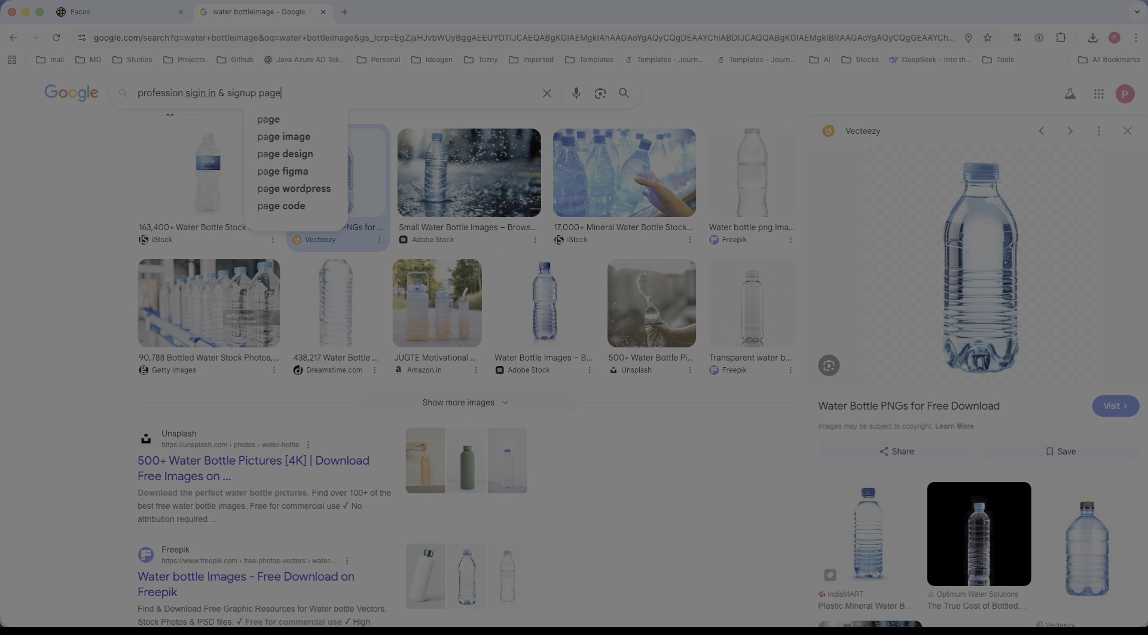
pyautogui.press('Return')
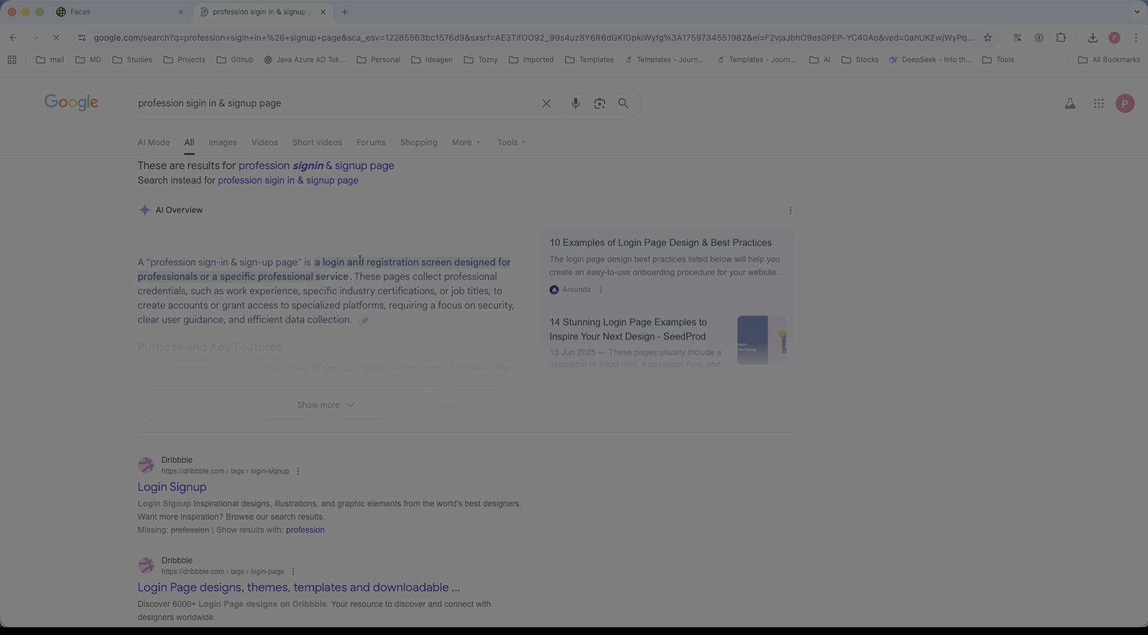
pyautogui.click(223, 142)
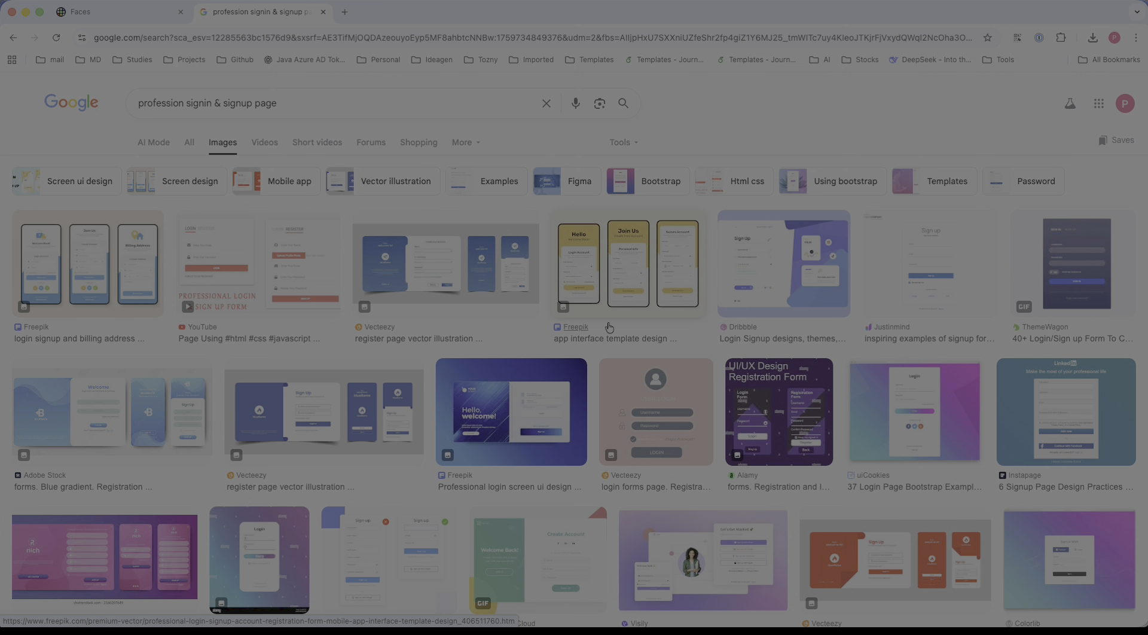
# Step: Save the purple Dribbble sign-up form picture to Downloads as signup
pyautogui.click(765, 259)
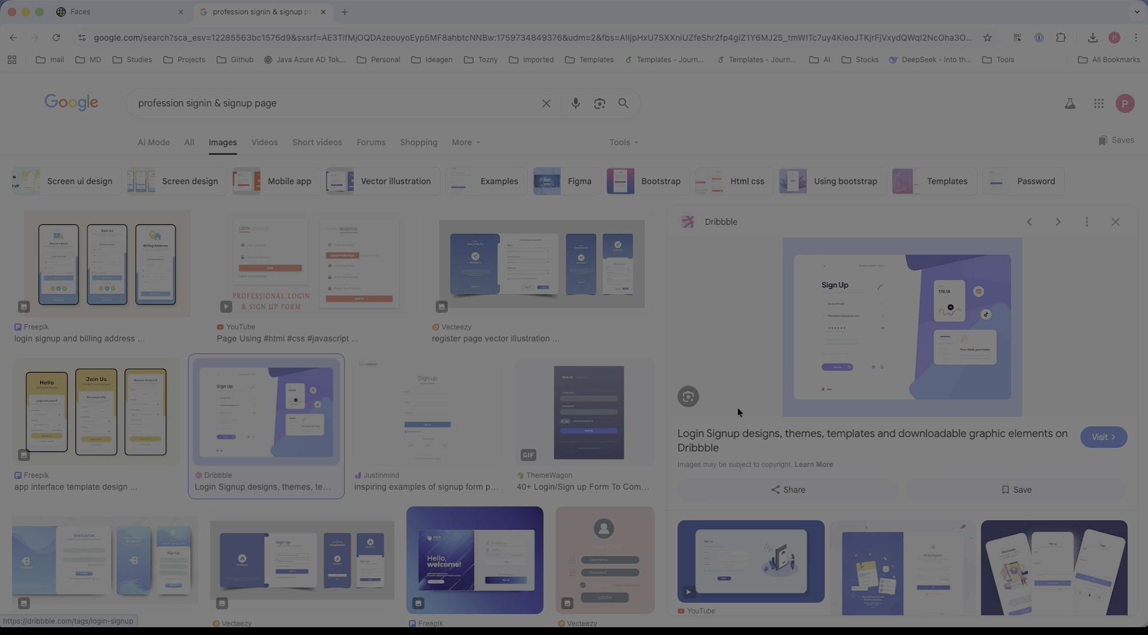
pyautogui.rightClick(865, 331)
pyautogui.click(914, 476)
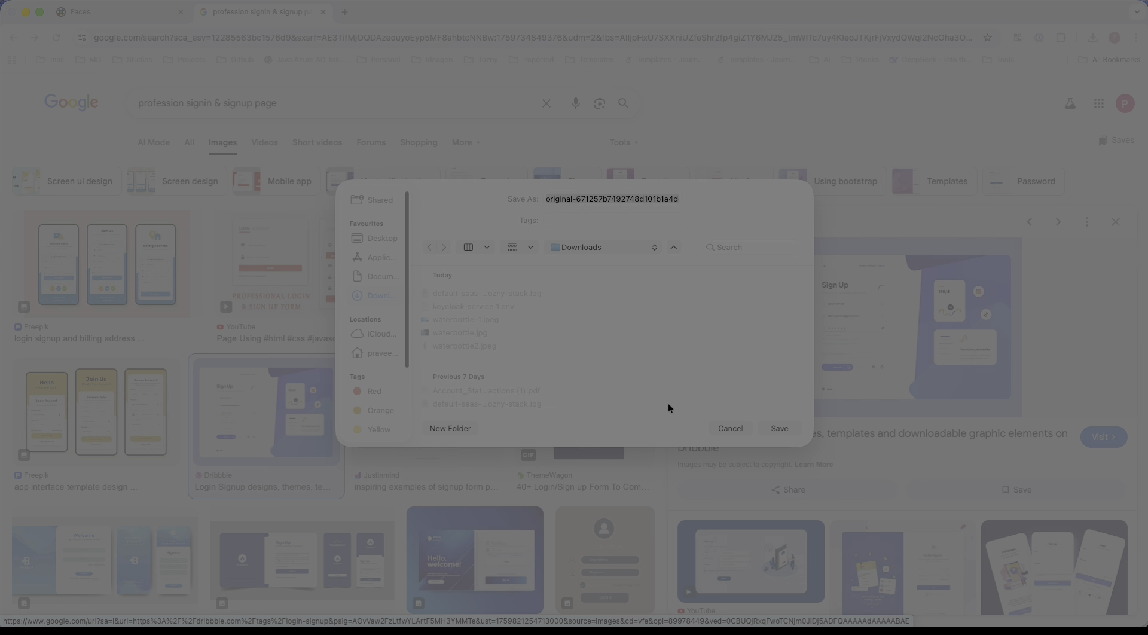
pyautogui.write('signup')
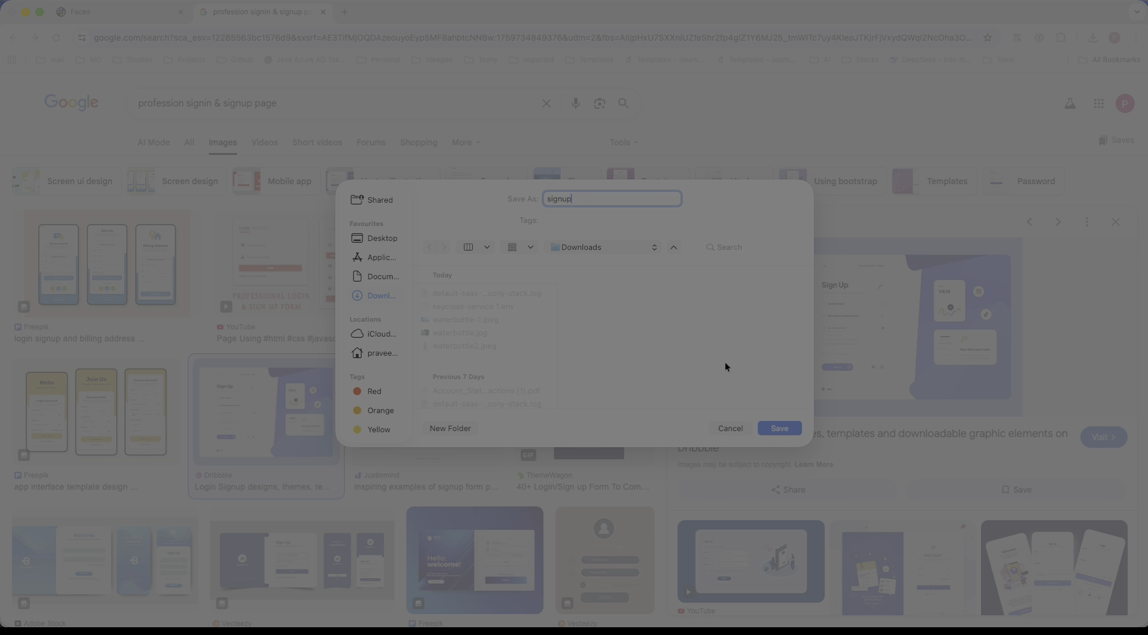
pyautogui.click(779, 428)
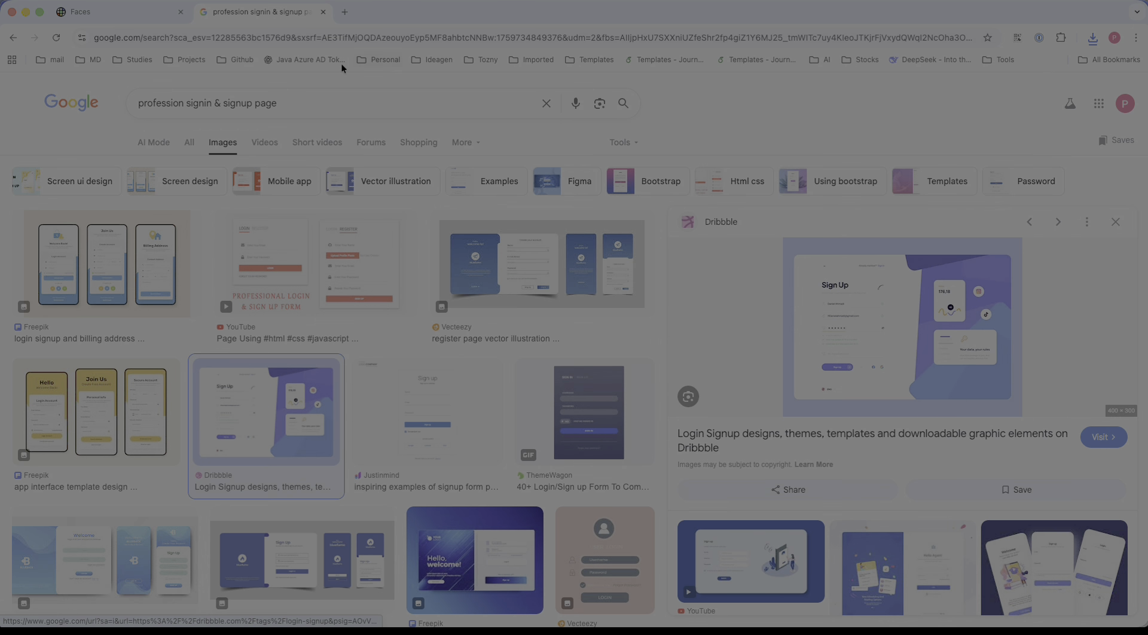
# Step: Back in Faces, attach signup.webp from Downloads to the drafted chat request
pyautogui.click(132, 12)
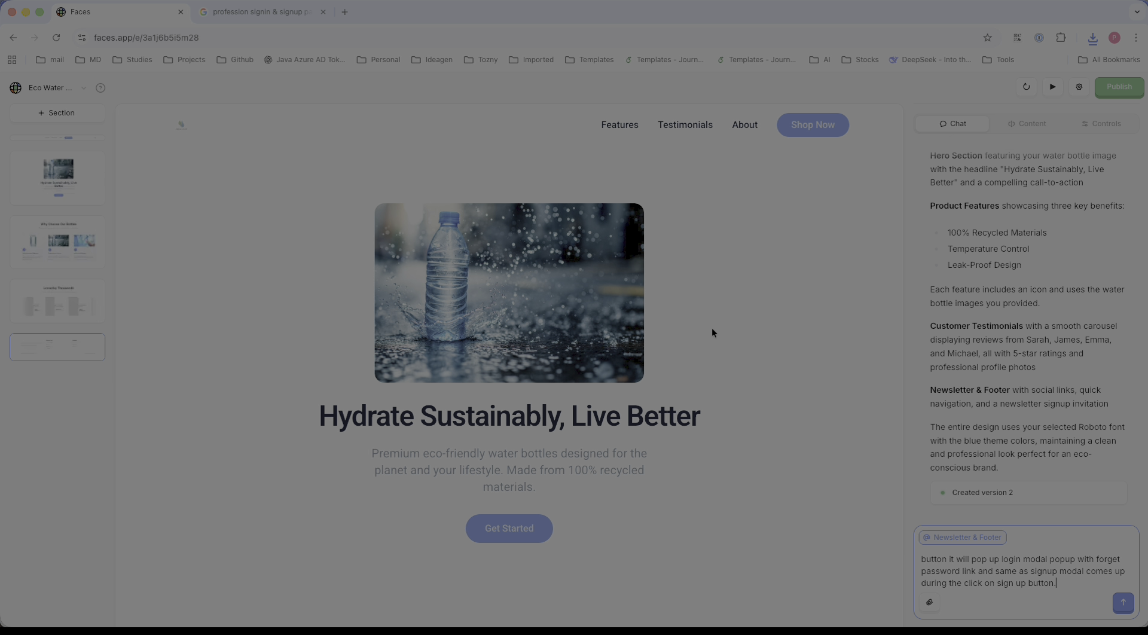
pyautogui.click(931, 604)
pyautogui.click(431, 272)
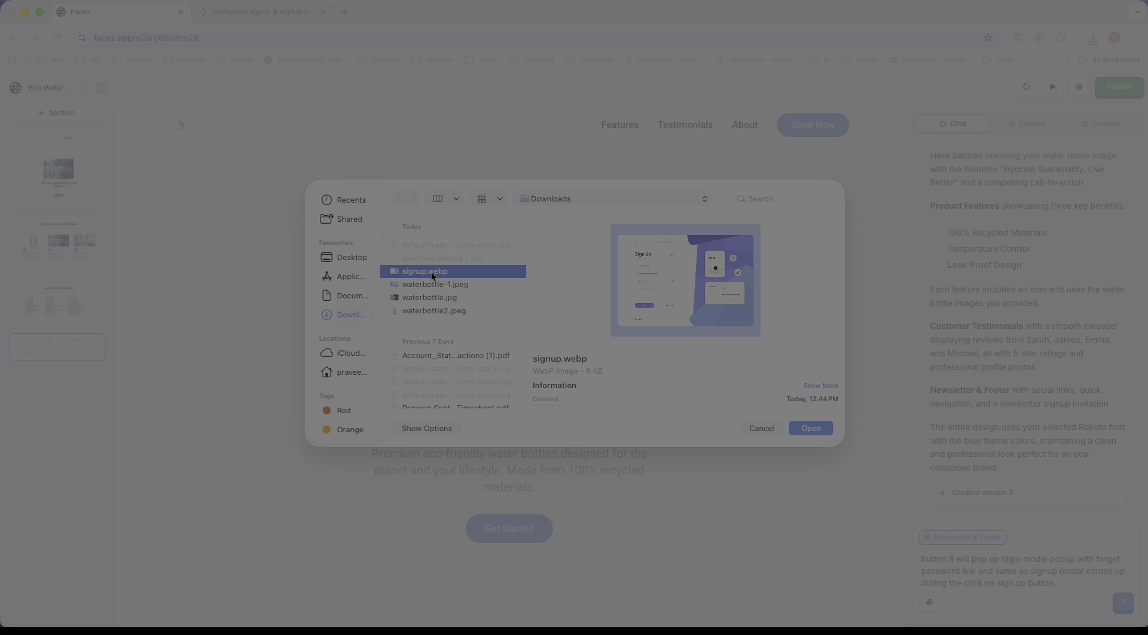
pyautogui.click(813, 429)
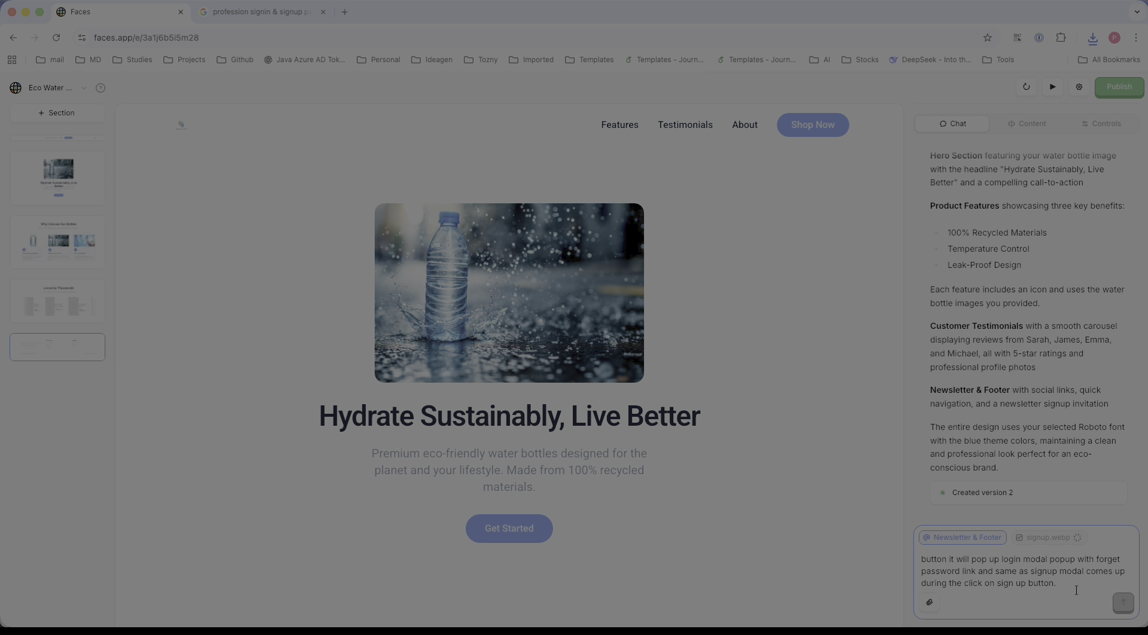
# Step: Add "Use attached image for login and signup page reference" to the request and send it
pyautogui.write('Use attached')
pyautogui.press('BackSpace')
pyautogui.write('ed image for ')
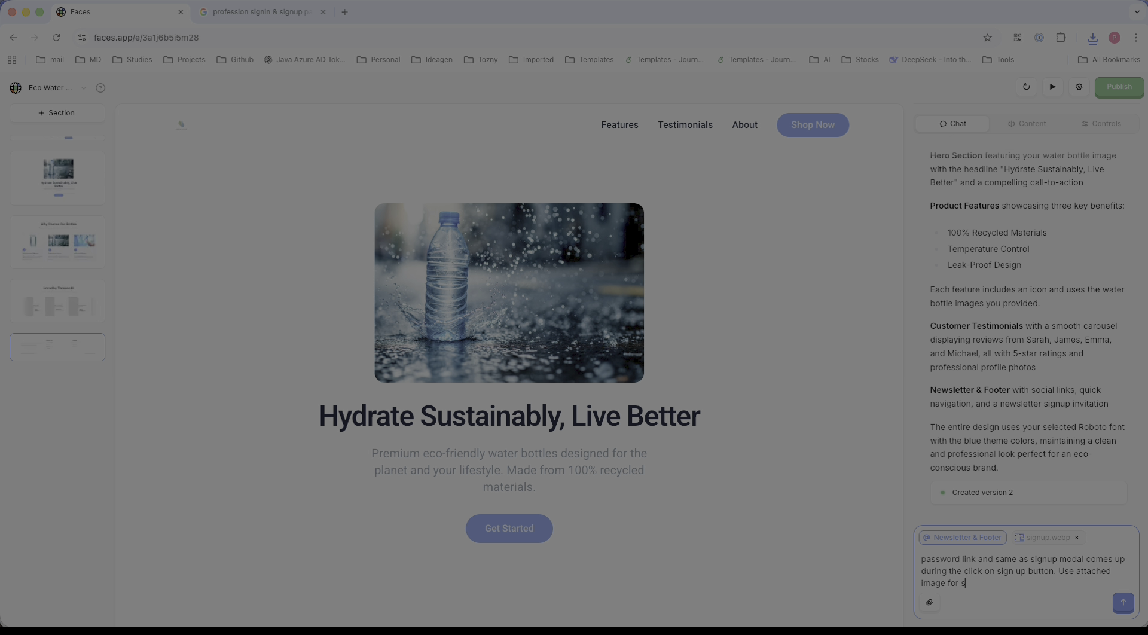
pyautogui.write('login and signup page referense')
pyautogui.press('Return')
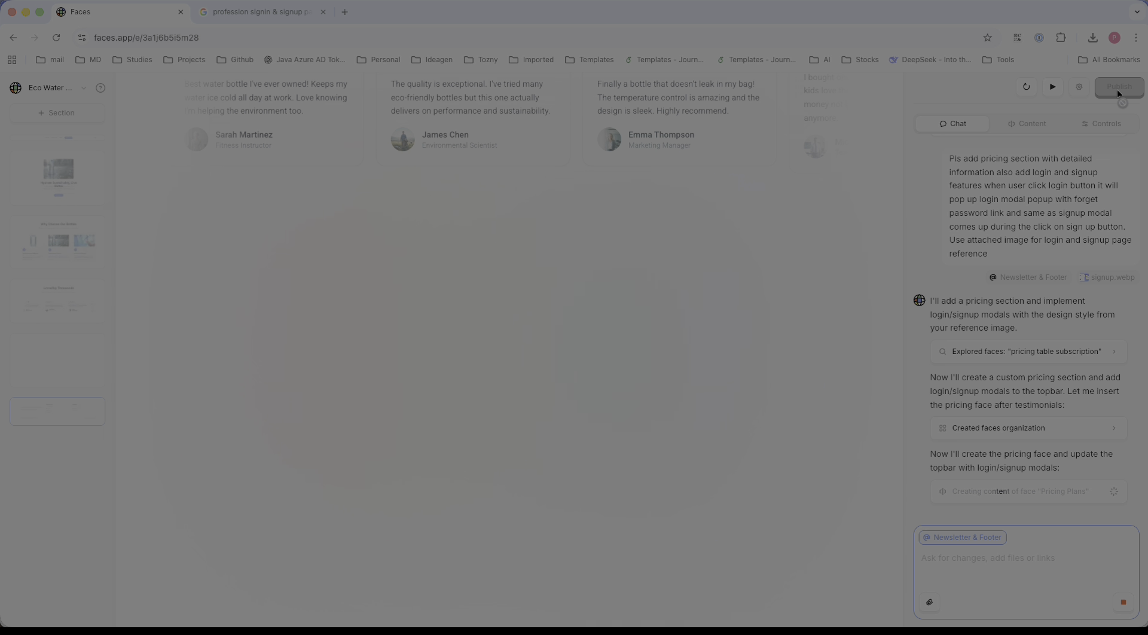
# Step: Review the footer section's editable content and its animation, padding and divider controls, and return to the chat
pyautogui.click(1034, 125)
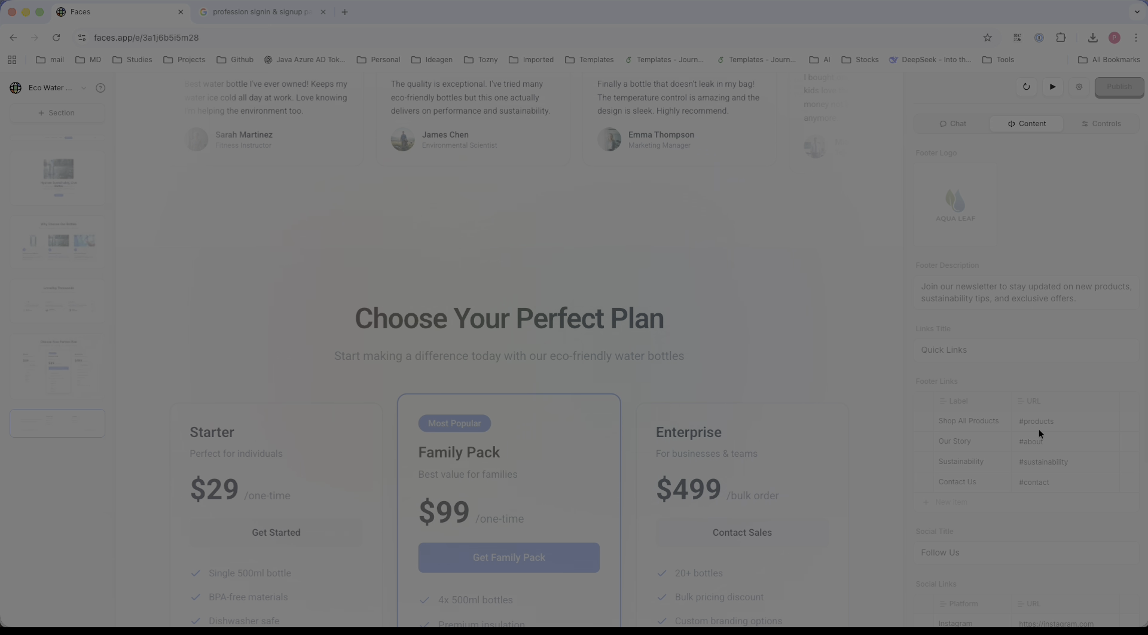
pyautogui.scroll(-3, 1039, 429)
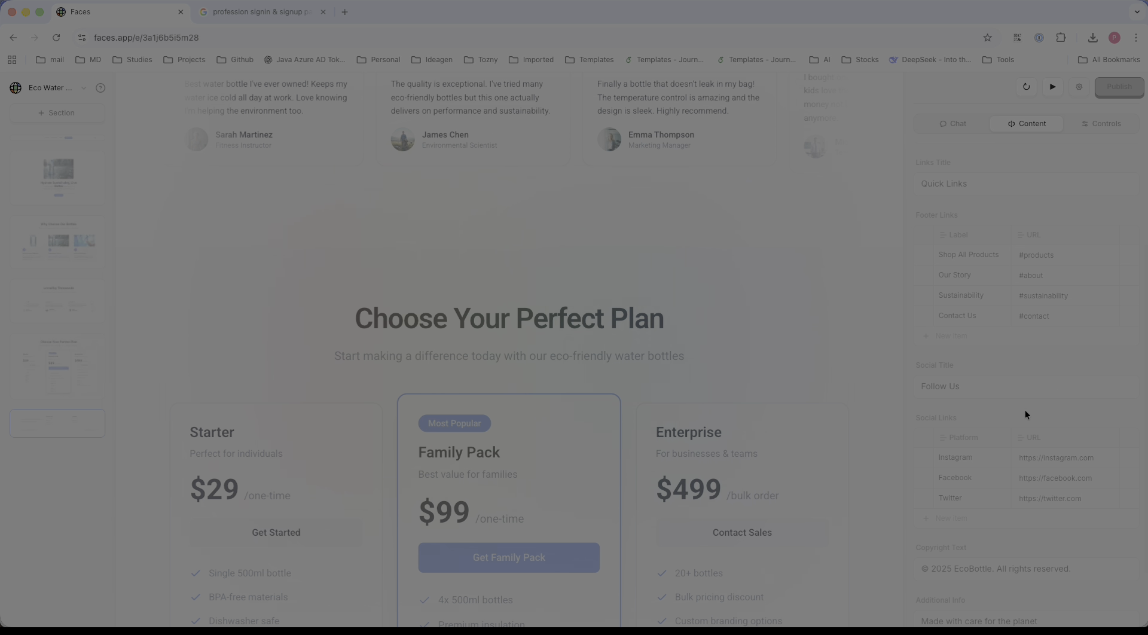
pyautogui.scroll(-2, 1025, 415)
pyautogui.scroll(5, 1025, 412)
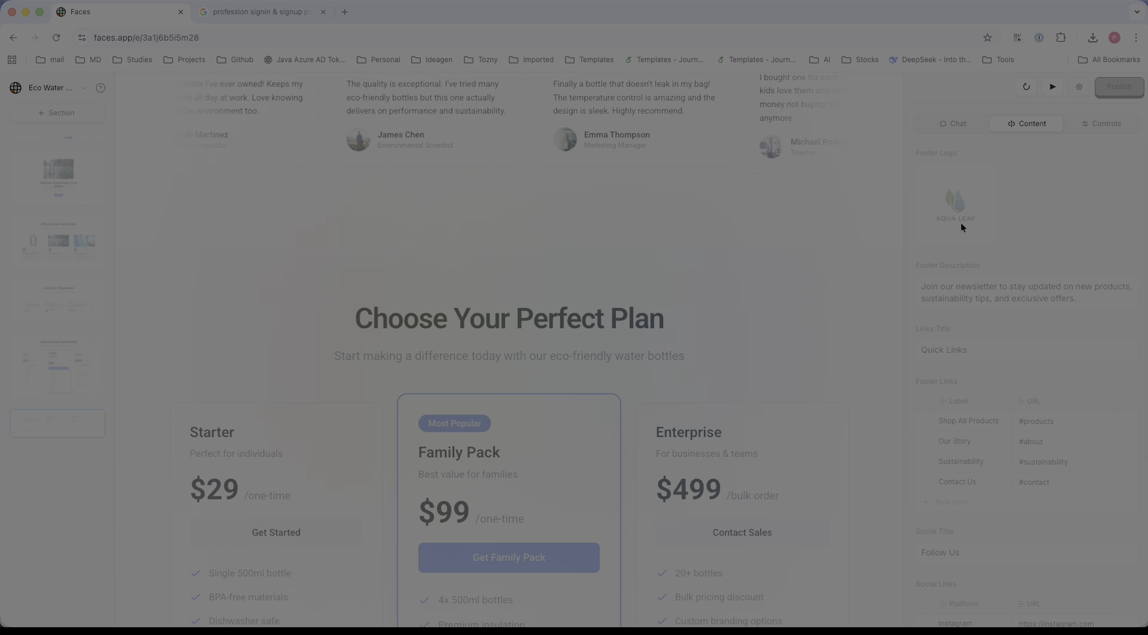
pyautogui.click(1107, 123)
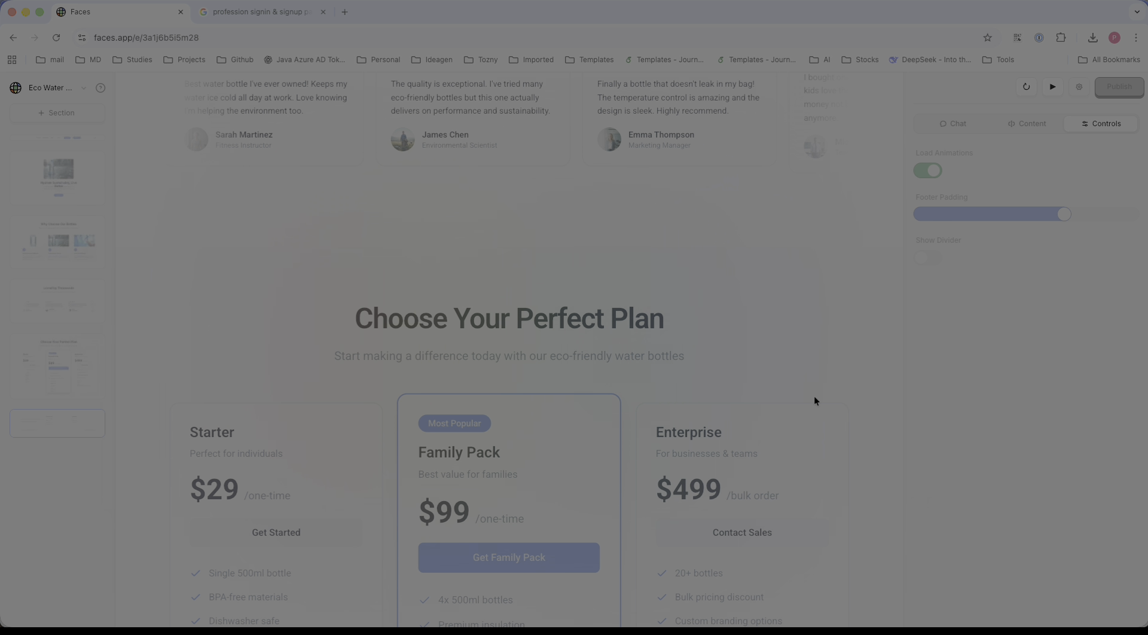
pyautogui.click(953, 125)
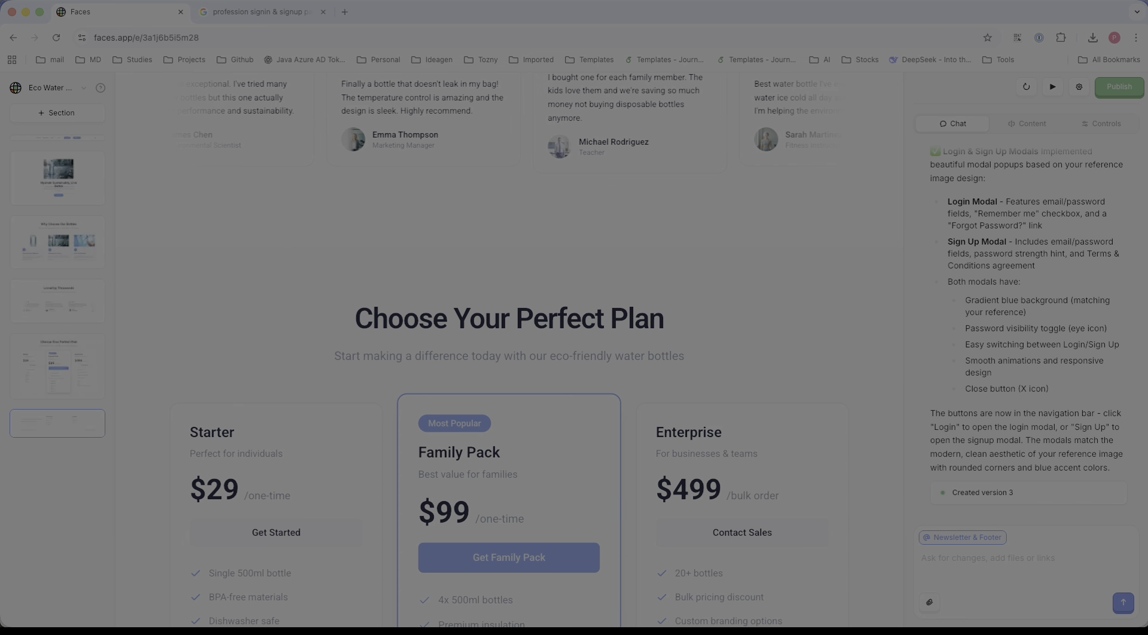
# Step: Check the project's plan usage and examine the new pricing section, including its Match style choices
pyautogui.click(80, 88)
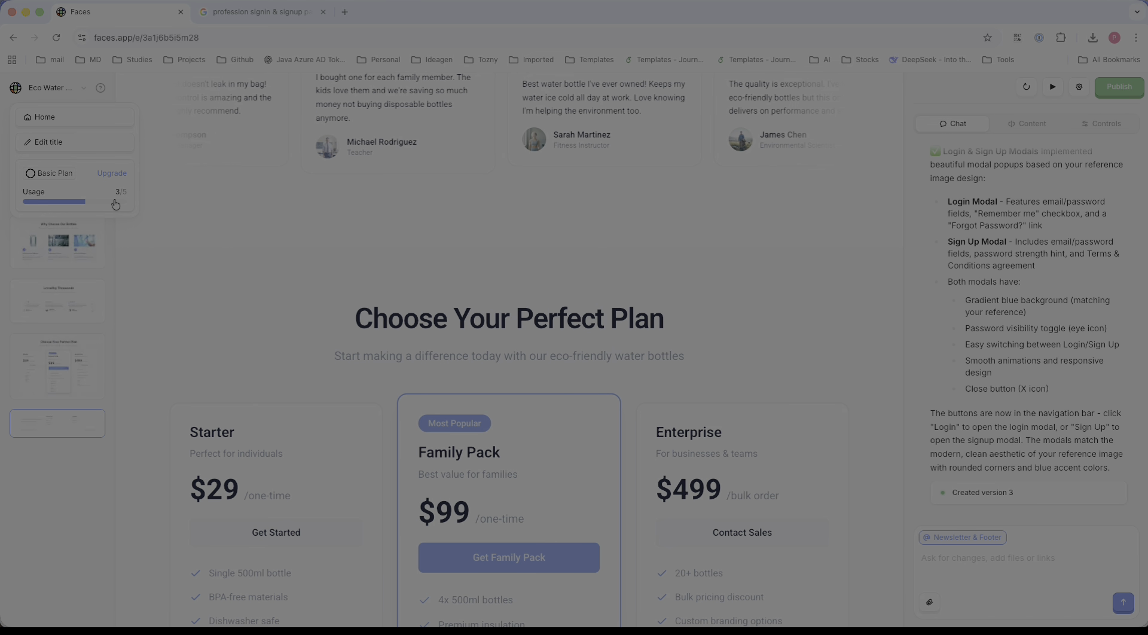
pyautogui.click(189, 304)
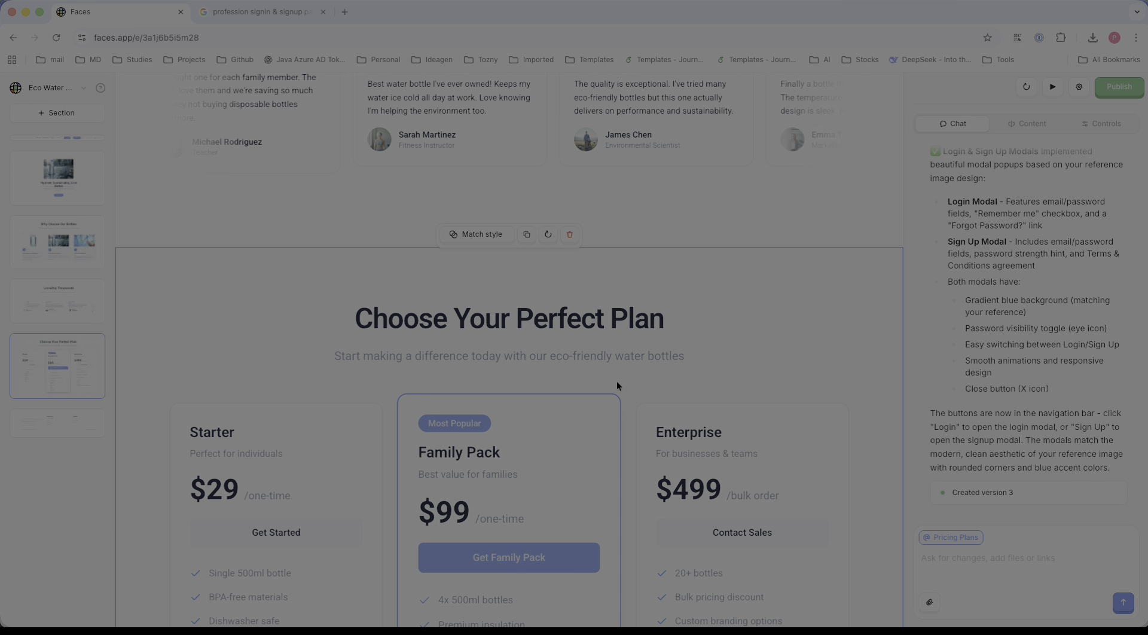
pyautogui.scroll(-7, 701, 413)
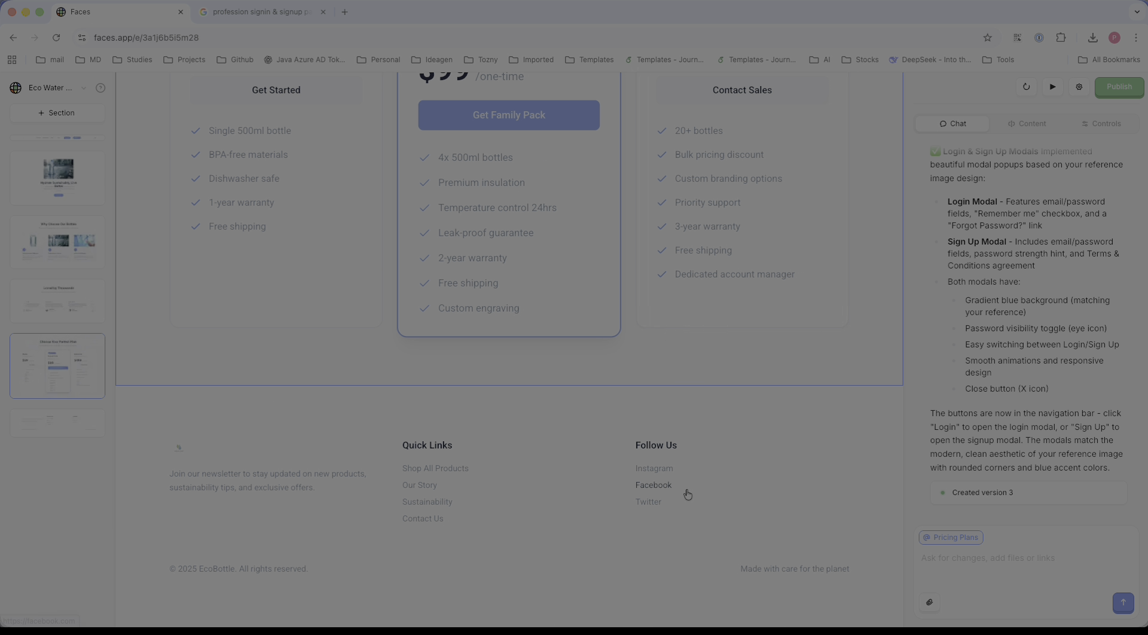
pyautogui.scroll(3, 688, 494)
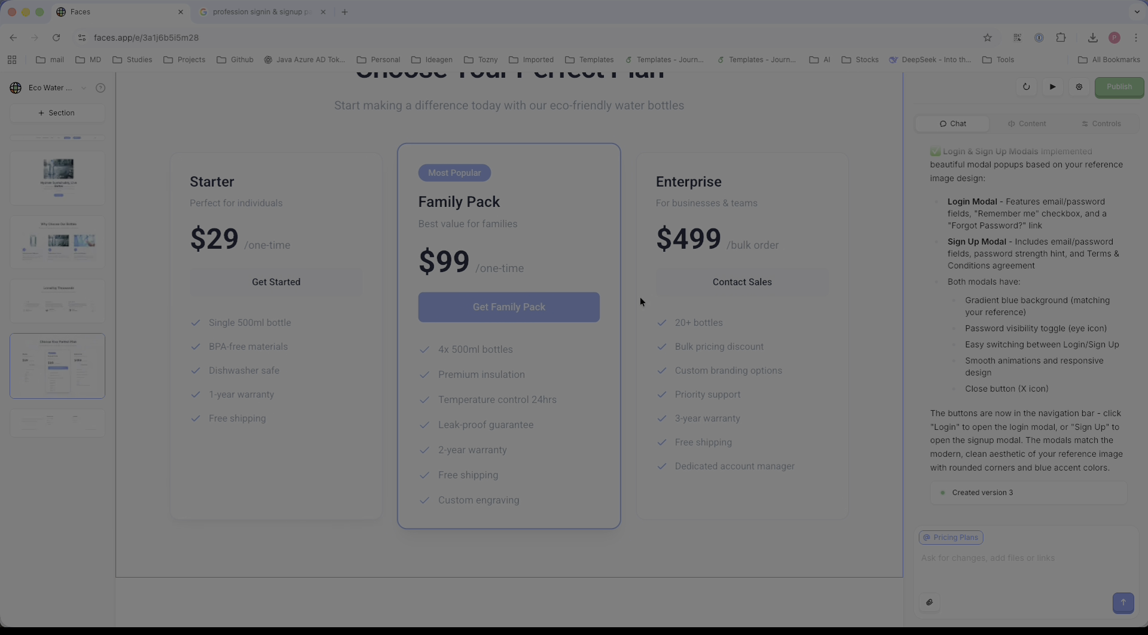
pyautogui.scroll(3, 726, 408)
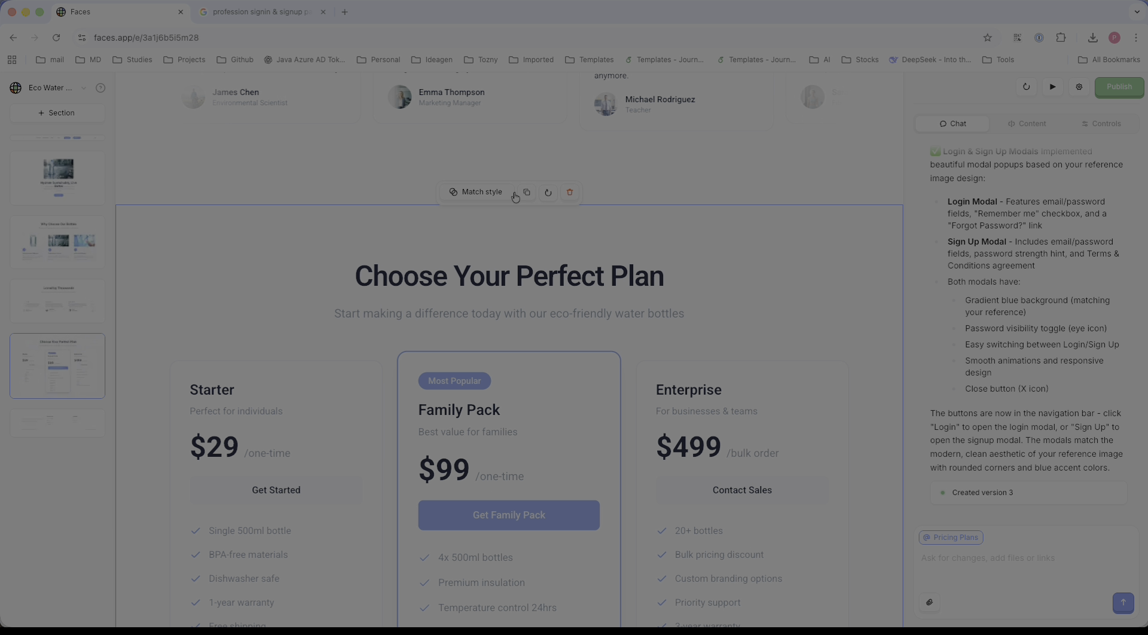
pyautogui.click(491, 199)
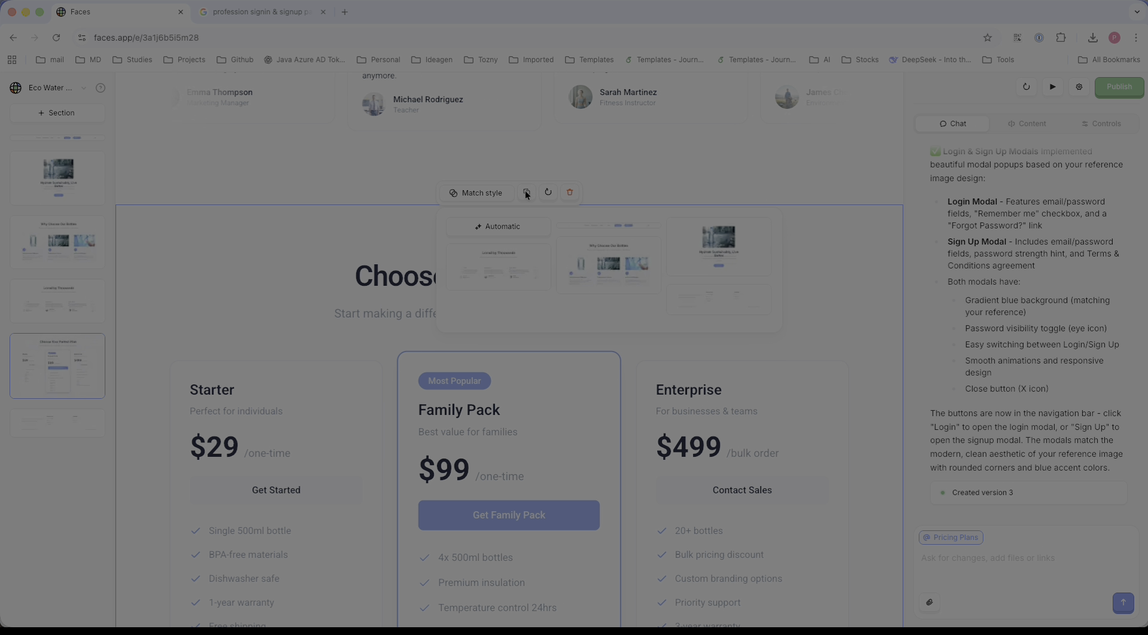
pyautogui.click(802, 252)
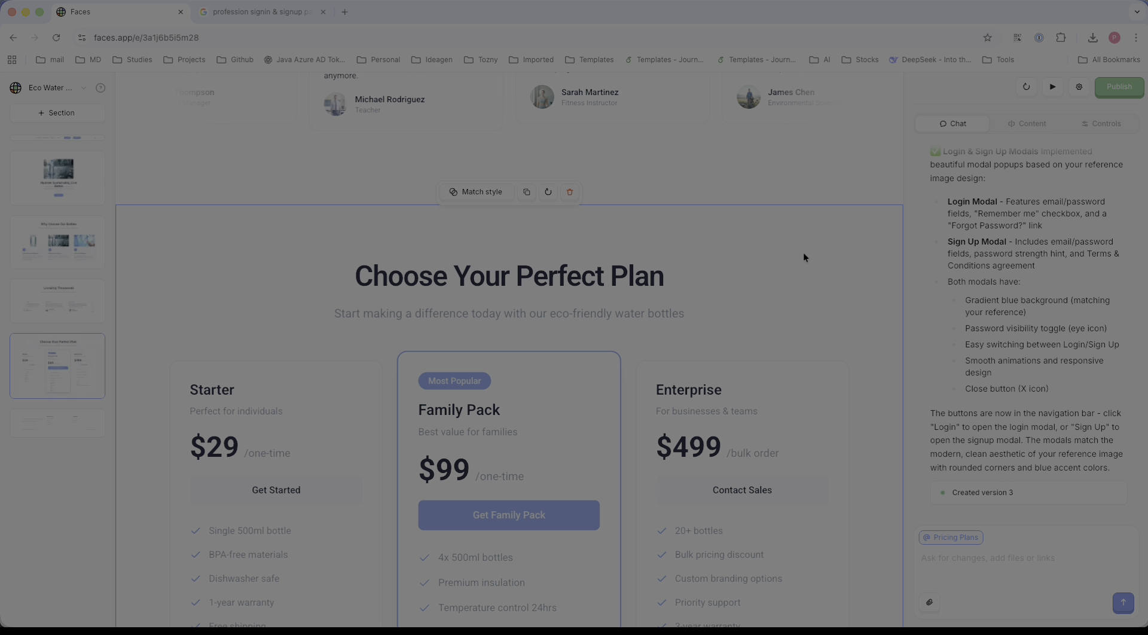
# Step: Match the Pricing Plans section's style to the Product Features section
pyautogui.click(479, 196)
pyautogui.click(604, 266)
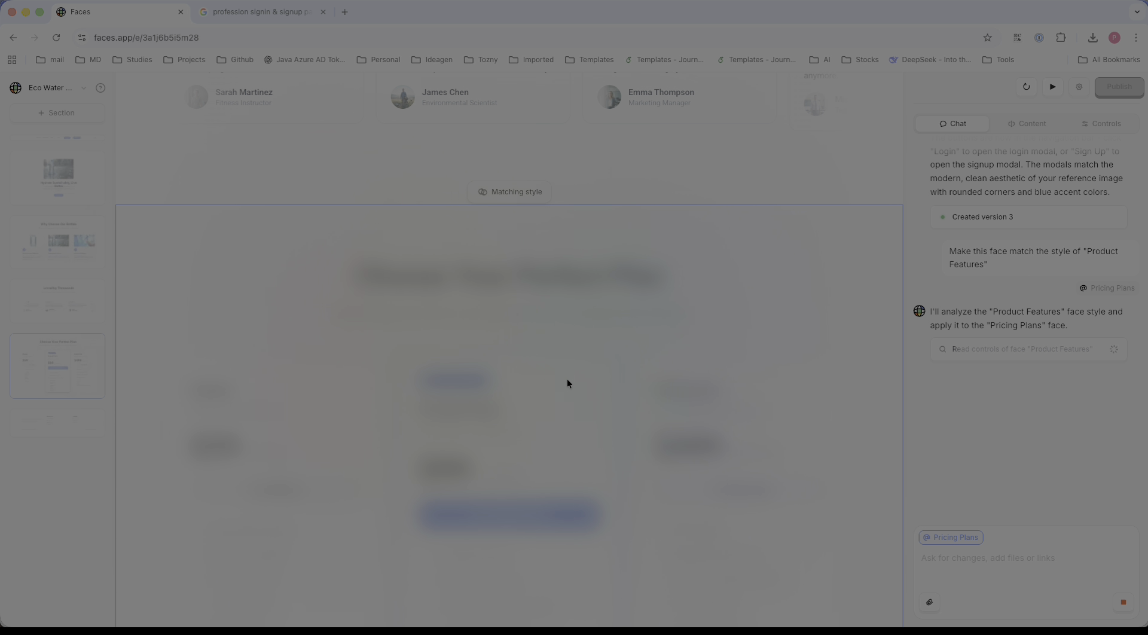
pyautogui.click(51, 88)
pyautogui.click(394, 233)
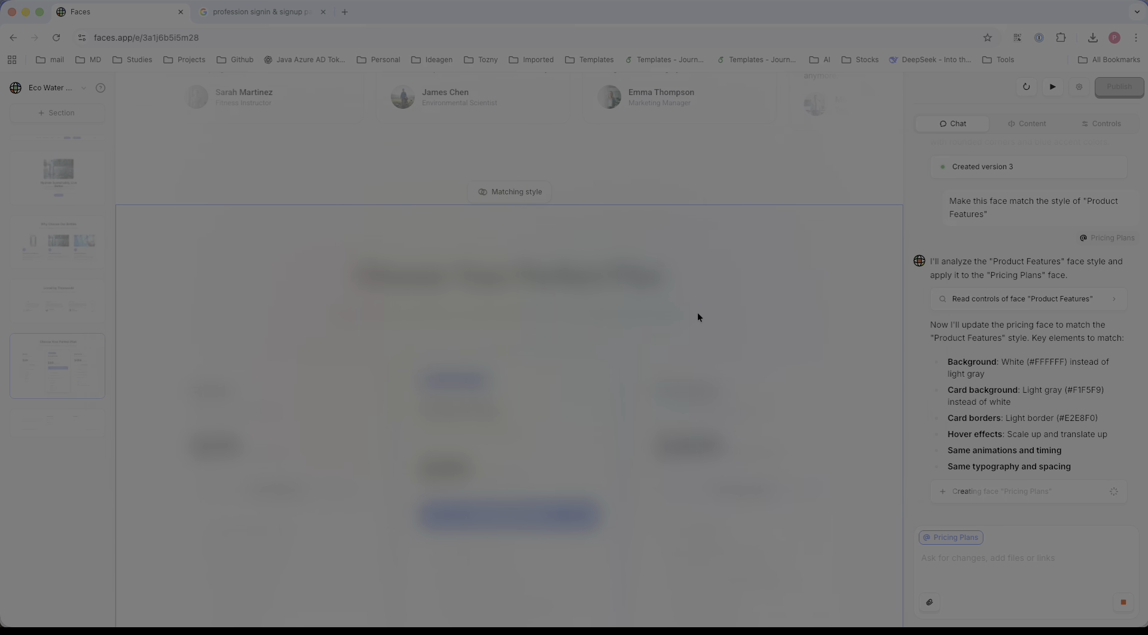
# Step: Look over the page and the style-matching reply, and try the Login link in the navigation bar
pyautogui.scroll(20, 698, 312)
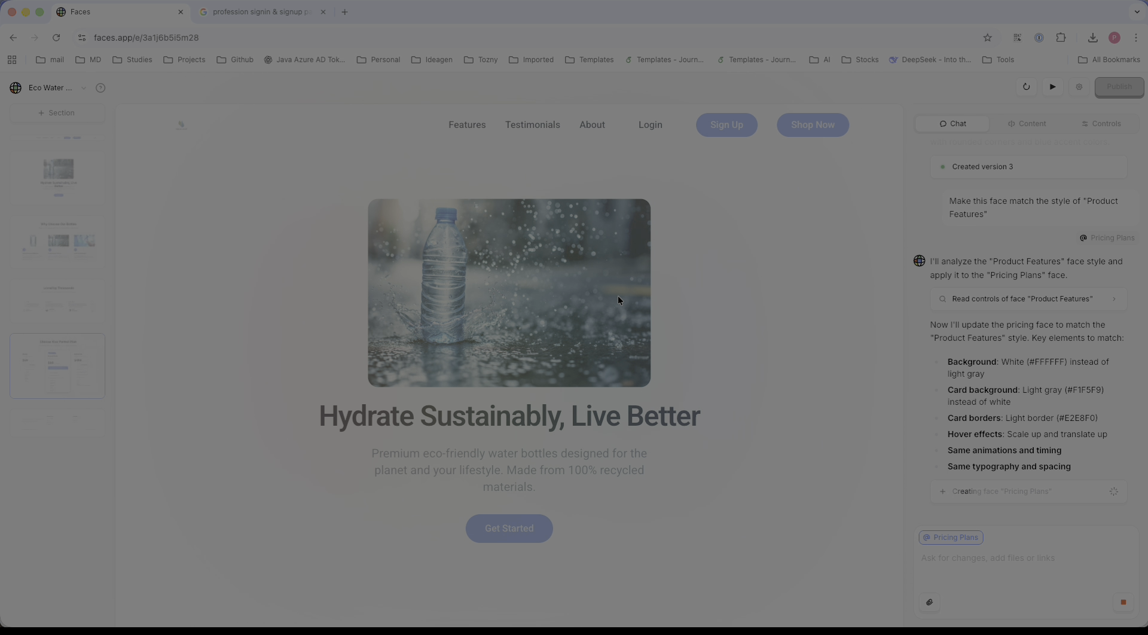
pyautogui.scroll(-20, 701, 405)
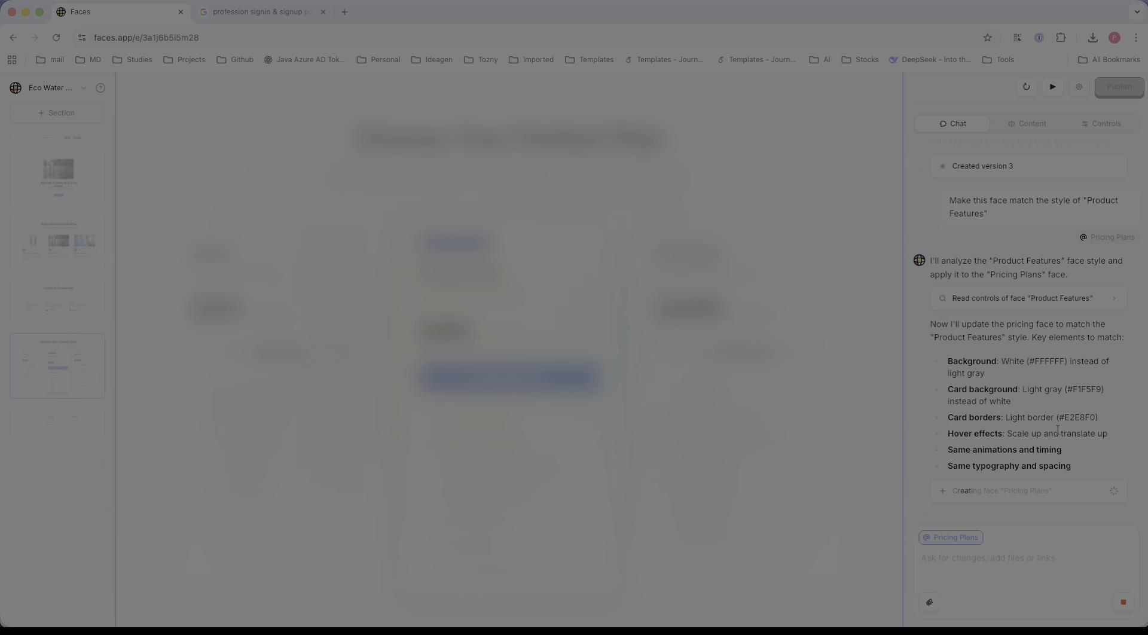
pyautogui.scroll(3, 1016, 347)
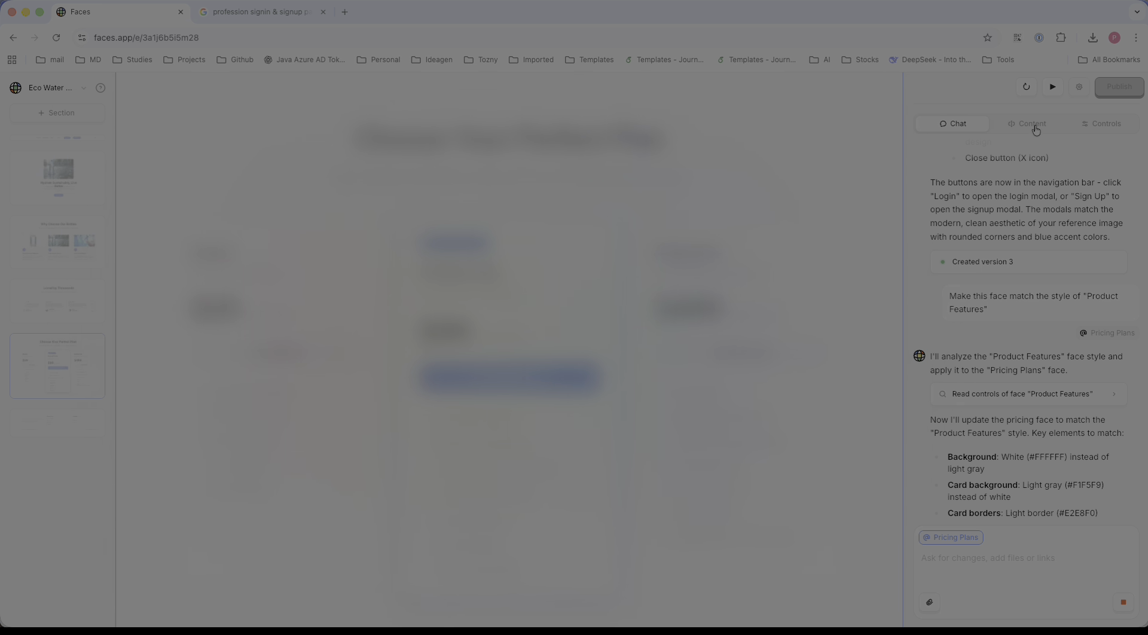
pyautogui.scroll(20, 675, 305)
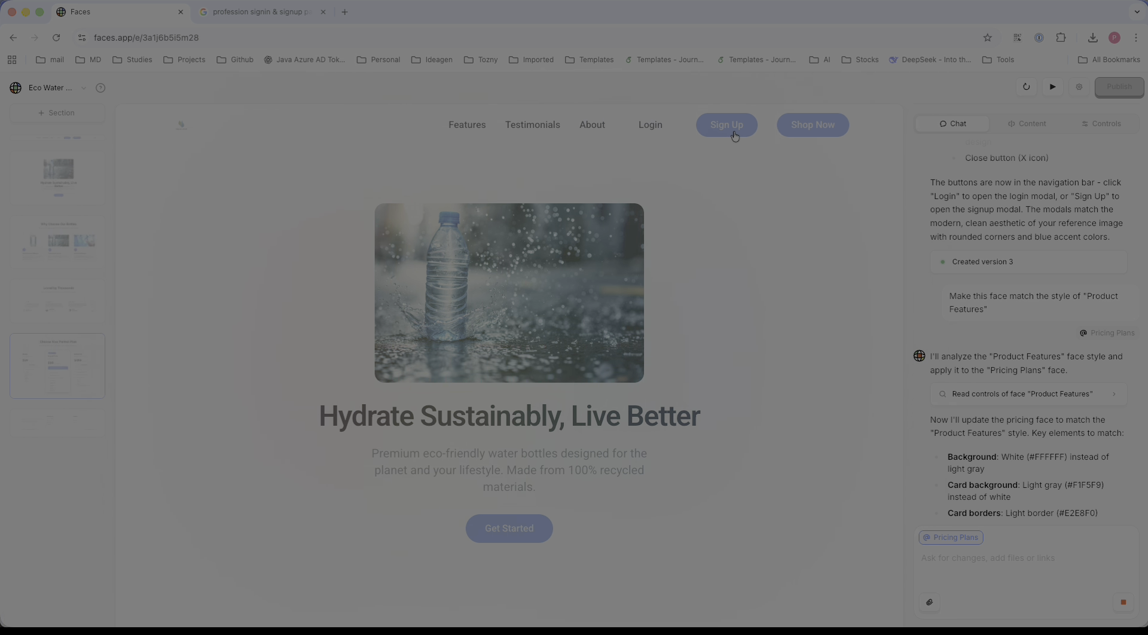
pyautogui.click(652, 134)
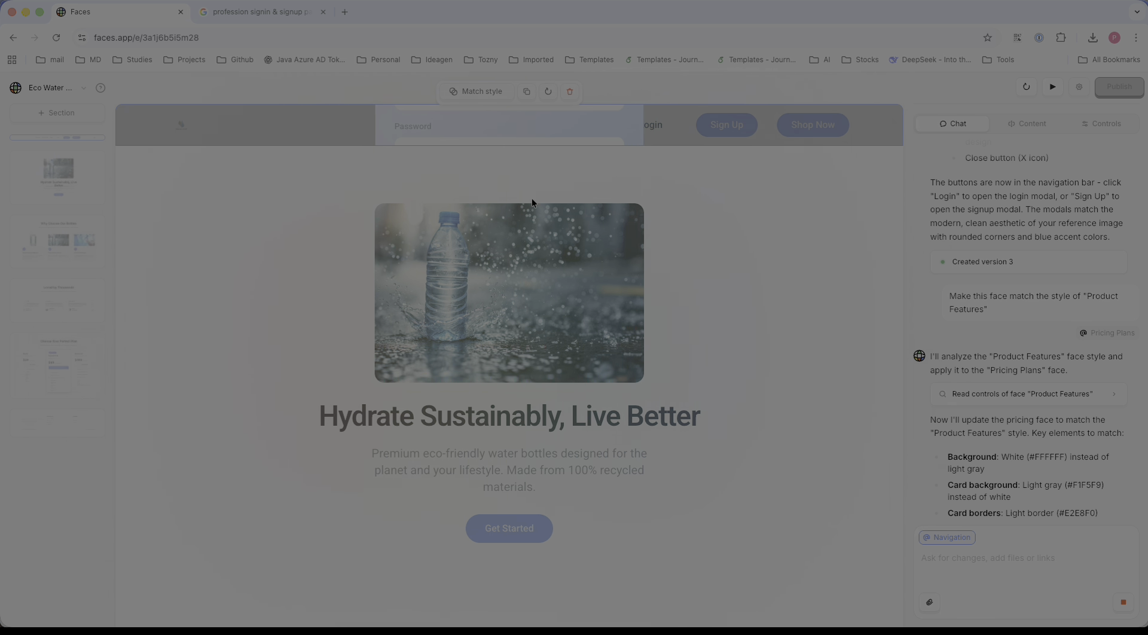
pyautogui.click(710, 199)
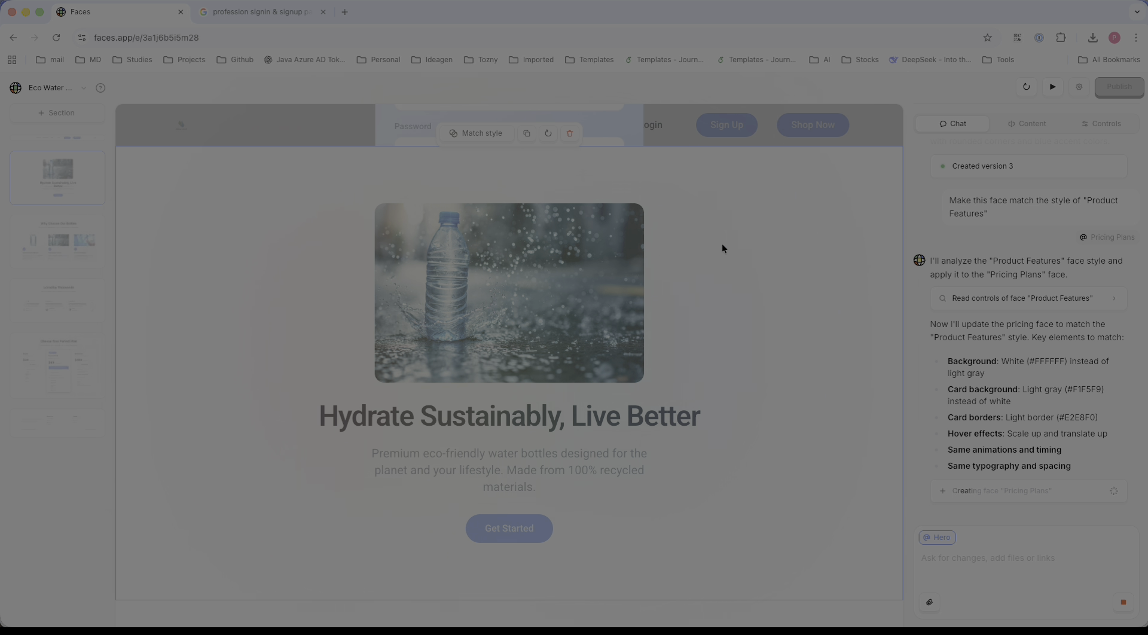
# Step: Preview the landing page in desktop layout from the hero down to the footer
pyautogui.click(1054, 89)
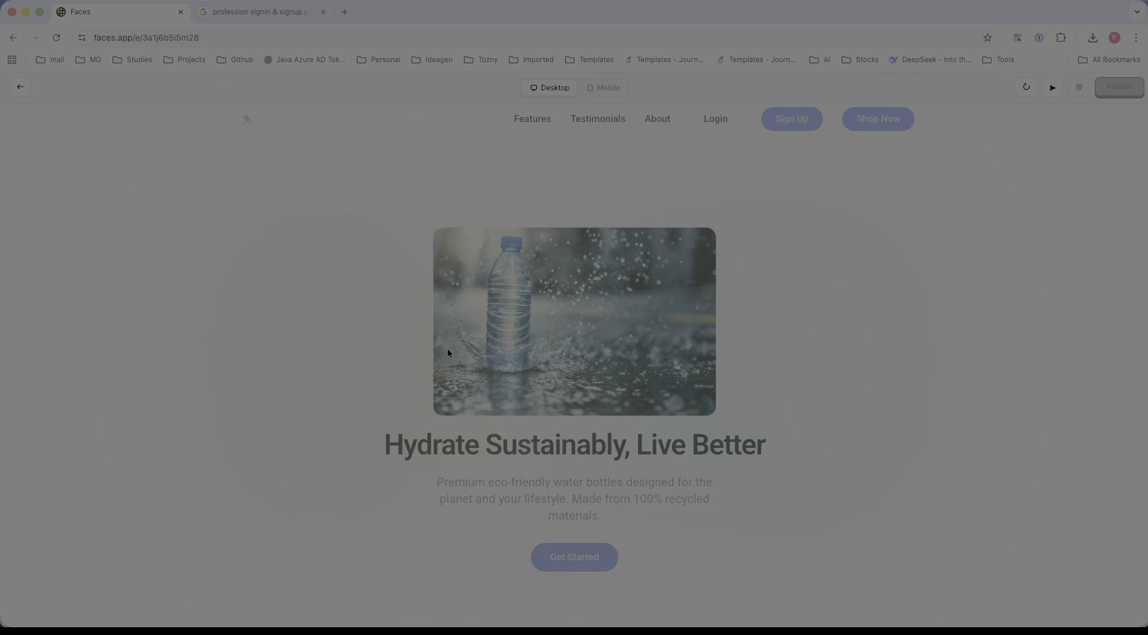
pyautogui.scroll(-15, 448, 349)
pyautogui.scroll(-10, 448, 352)
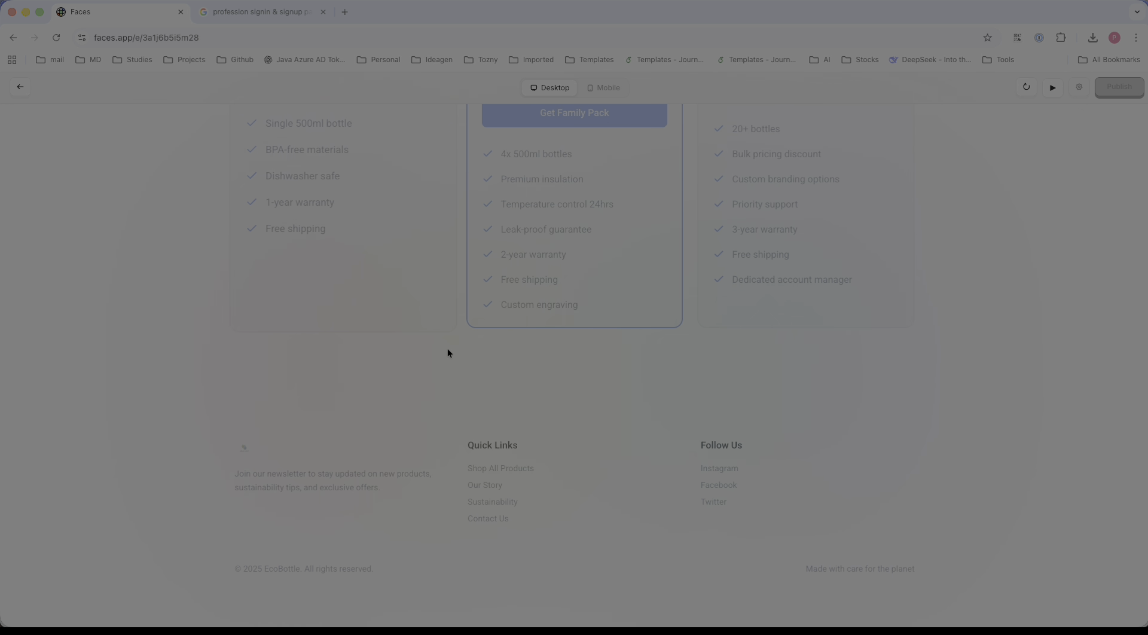
pyautogui.scroll(20, 286, 399)
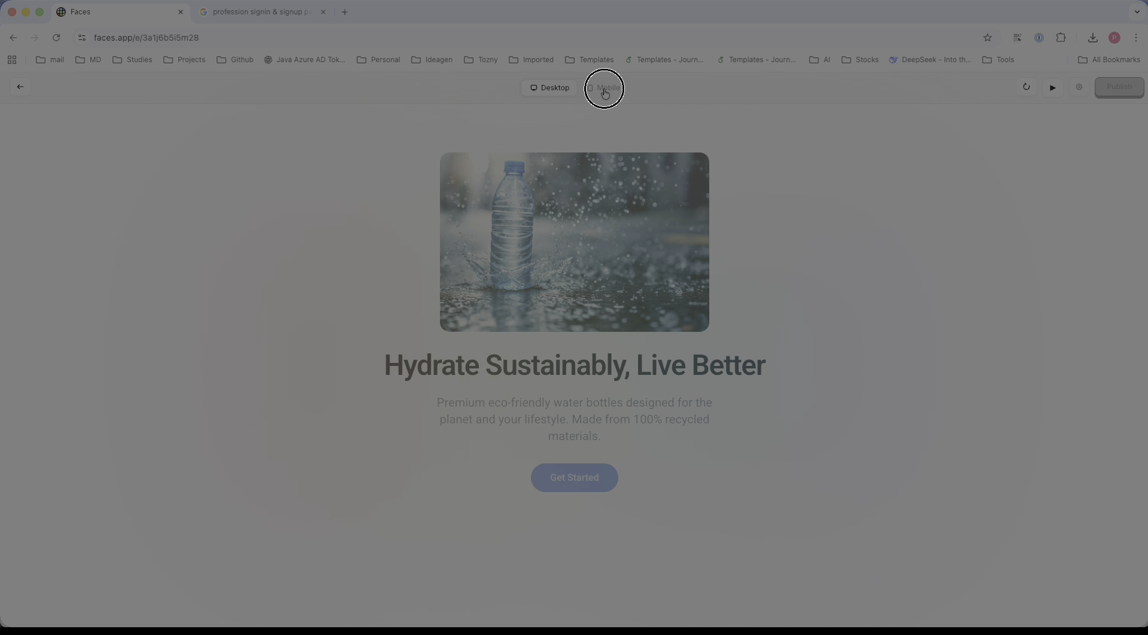
# Step: Review the mobile layout from the hero to the footer, and return to the editor with the desktop layout restored
pyautogui.click(603, 90)
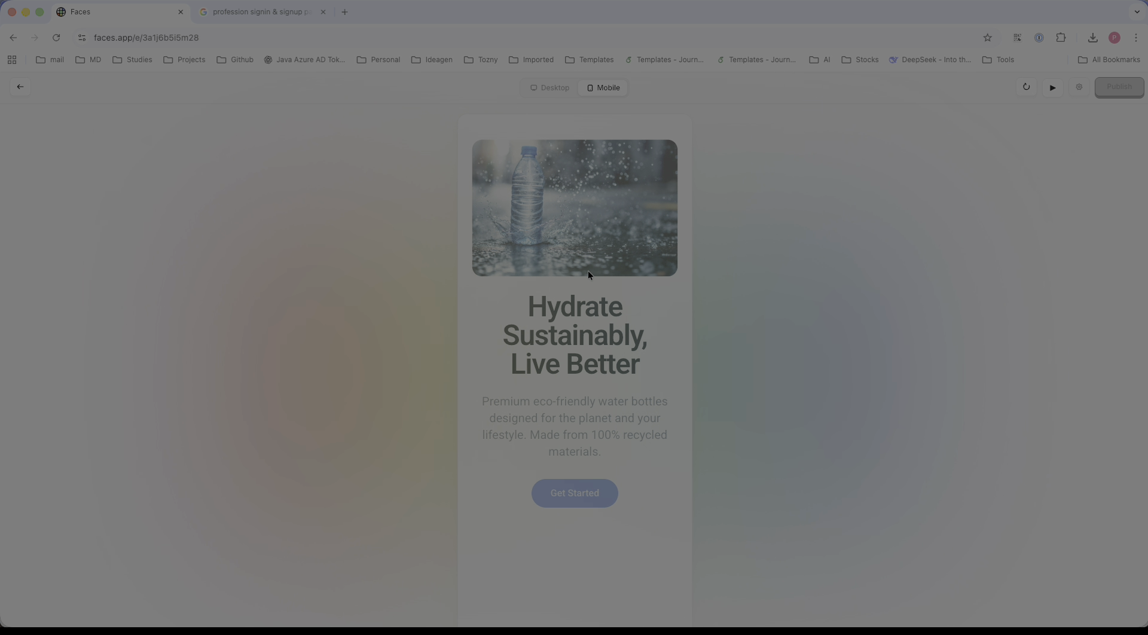
pyautogui.scroll(-4, 604, 398)
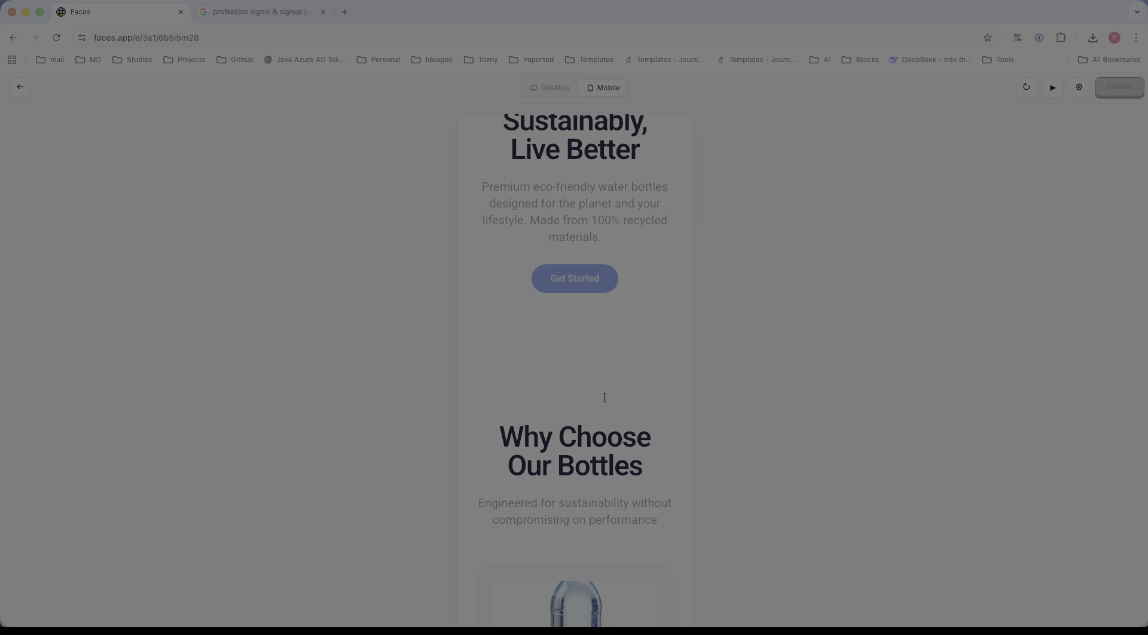
pyautogui.scroll(5, 605, 397)
pyautogui.scroll(-10, 605, 398)
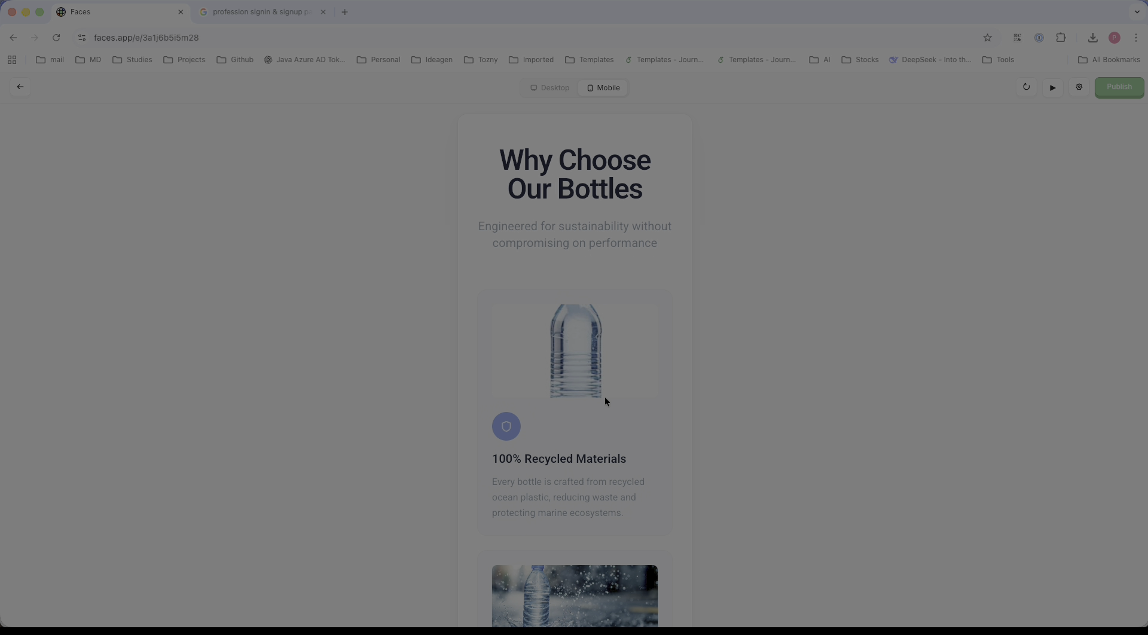
pyautogui.scroll(-7, 605, 399)
pyautogui.scroll(4, 605, 400)
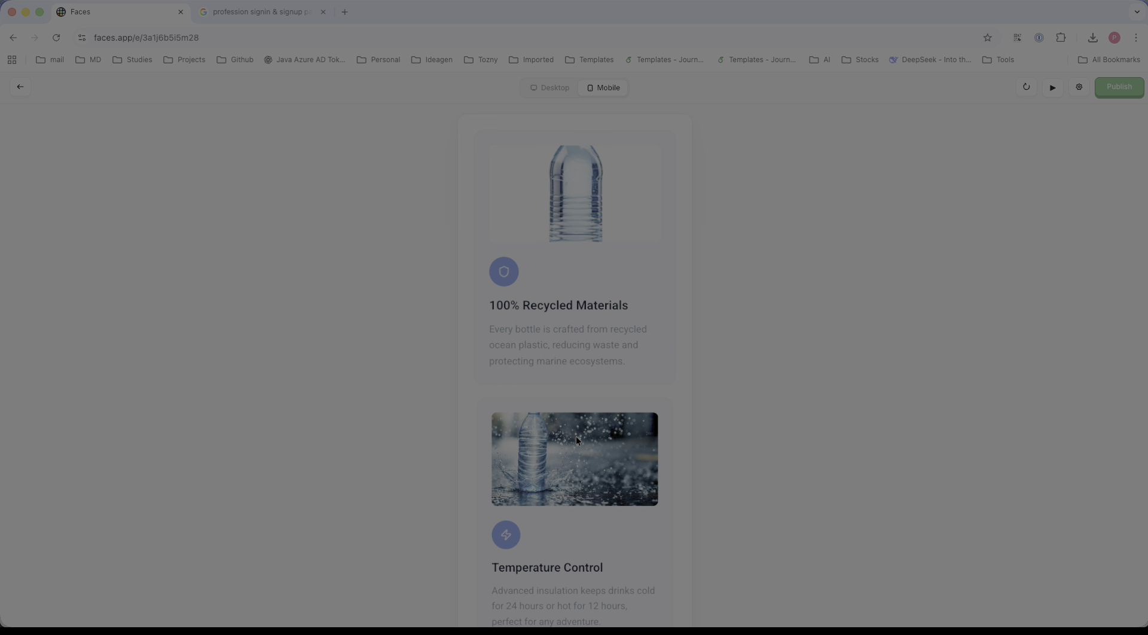
pyautogui.scroll(-3, 577, 439)
pyautogui.scroll(-3, 576, 436)
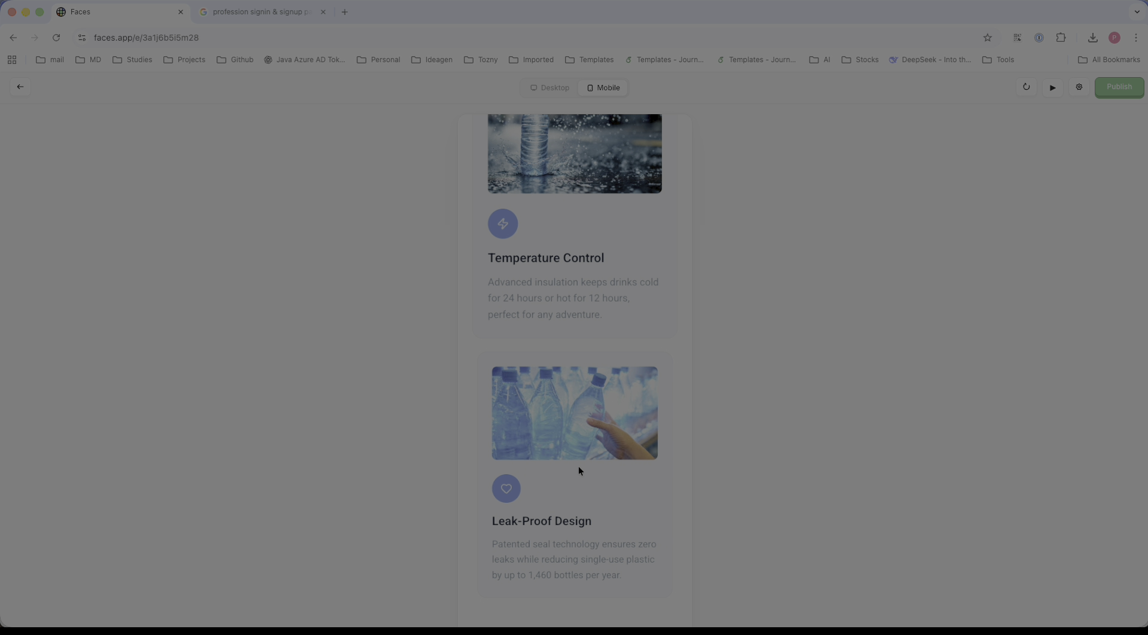
pyautogui.scroll(-3, 579, 469)
pyautogui.scroll(-5, 578, 470)
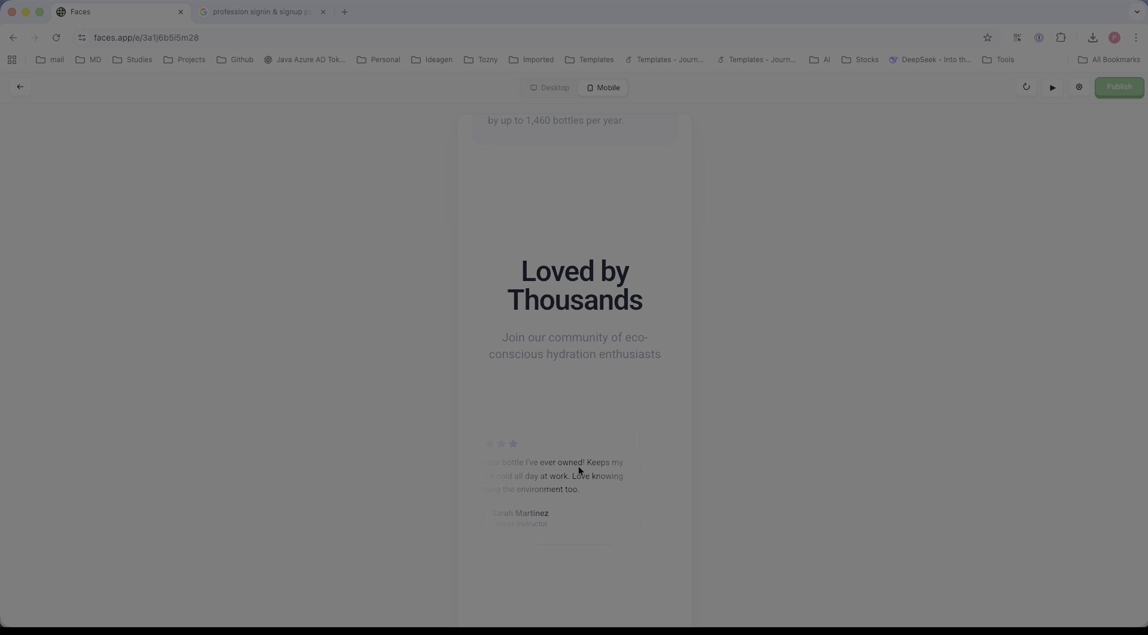
pyautogui.scroll(-5, 573, 393)
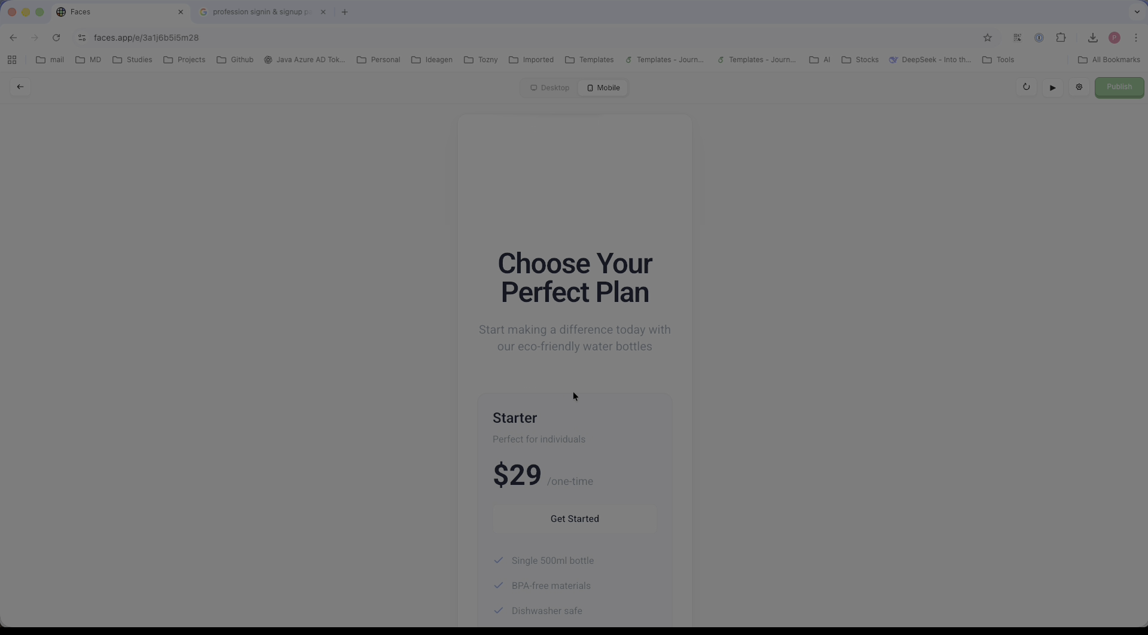
pyautogui.scroll(-5, 574, 393)
pyautogui.scroll(-12, 573, 393)
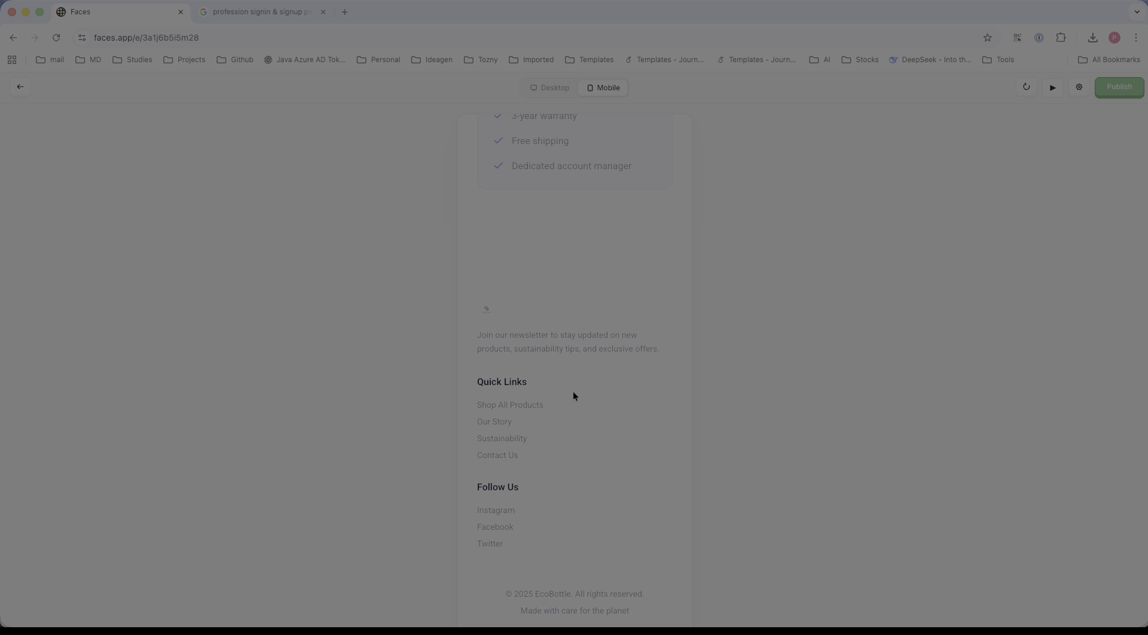
pyautogui.scroll(20, 573, 392)
pyautogui.scroll(10, 573, 392)
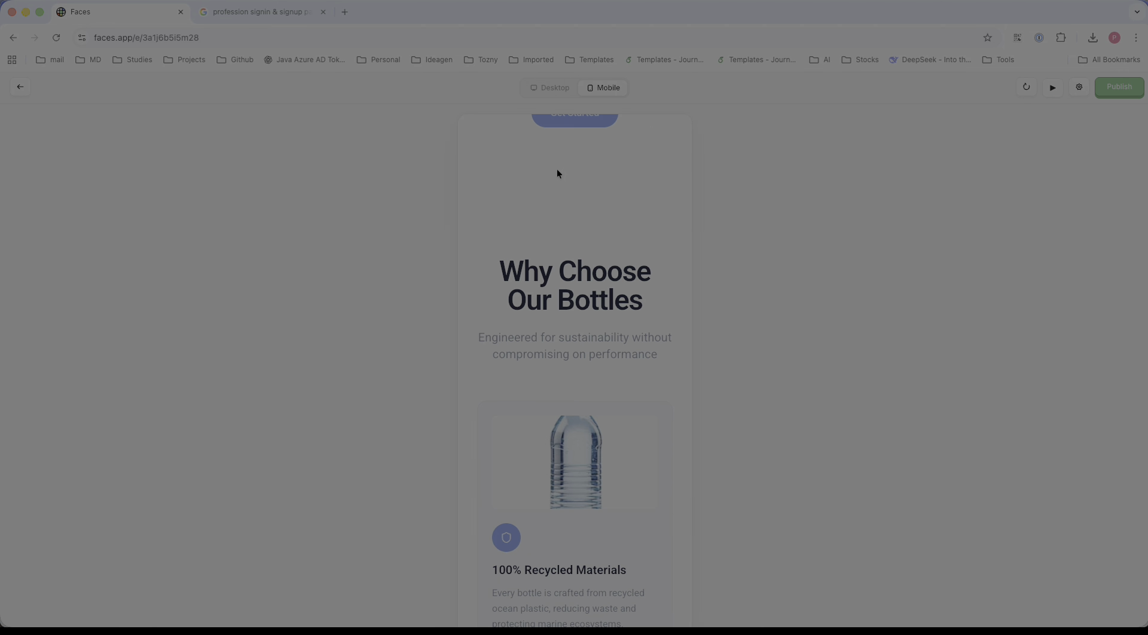
pyautogui.click(549, 90)
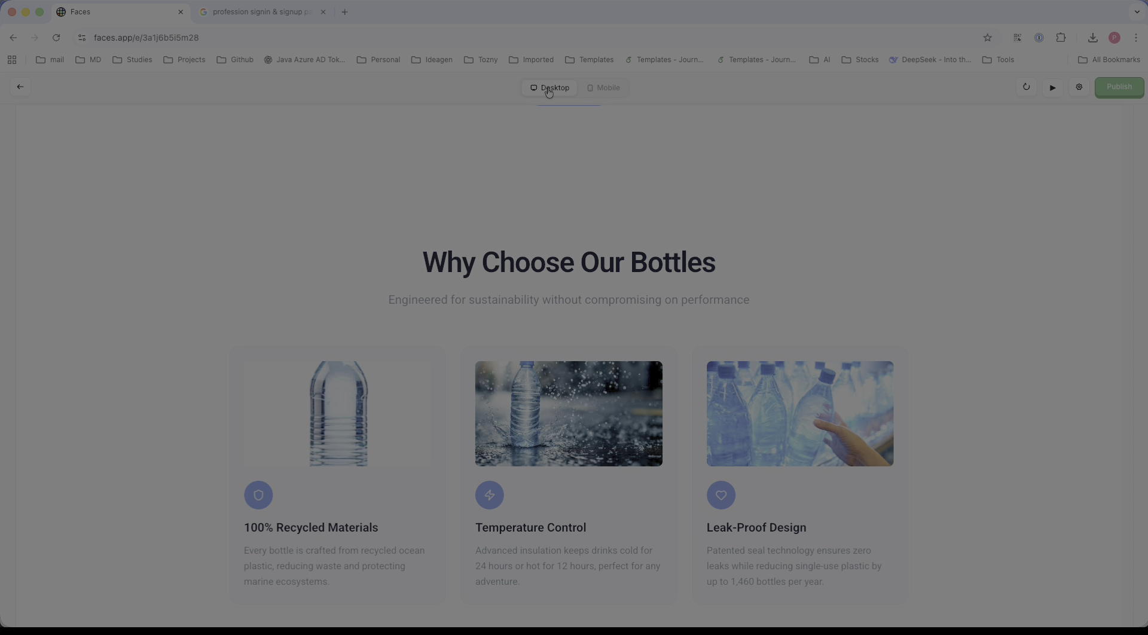
pyautogui.click(27, 89)
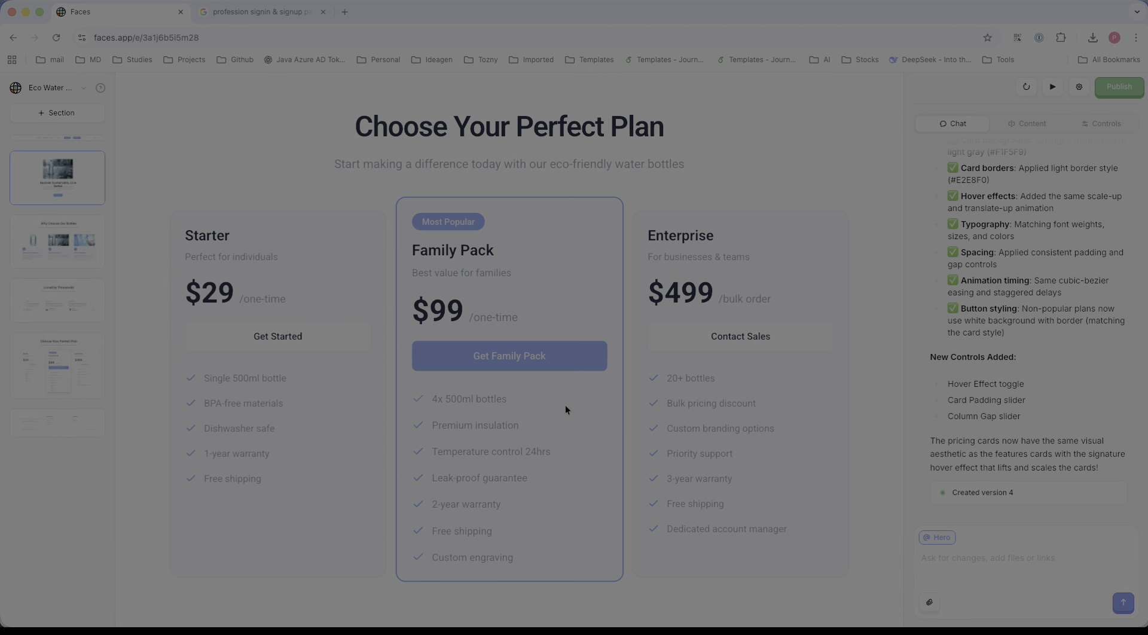
# Step: Try adding ", updated" to the end of the hero section's title, and remove the addition
pyautogui.scroll(5, 609, 380)
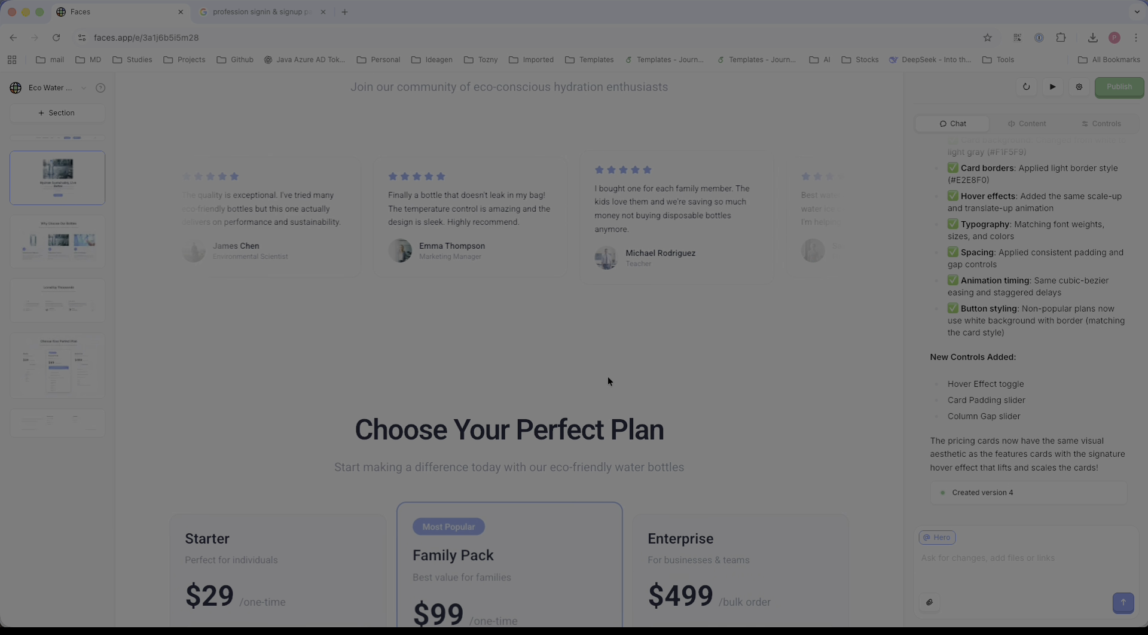
pyautogui.scroll(3, 607, 381)
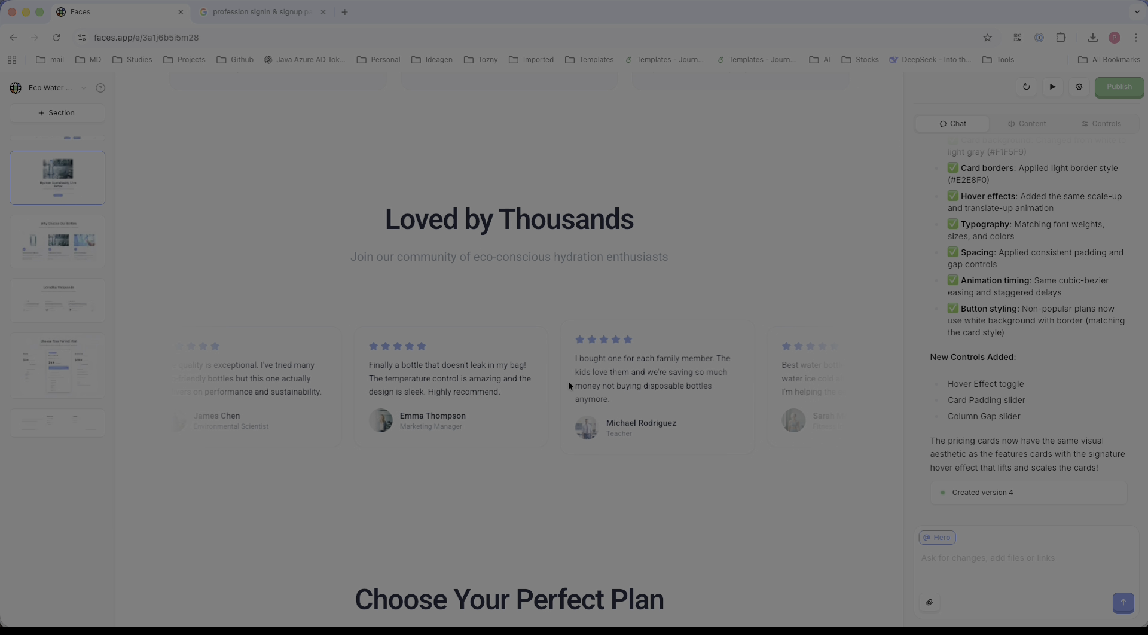
pyautogui.click(1021, 126)
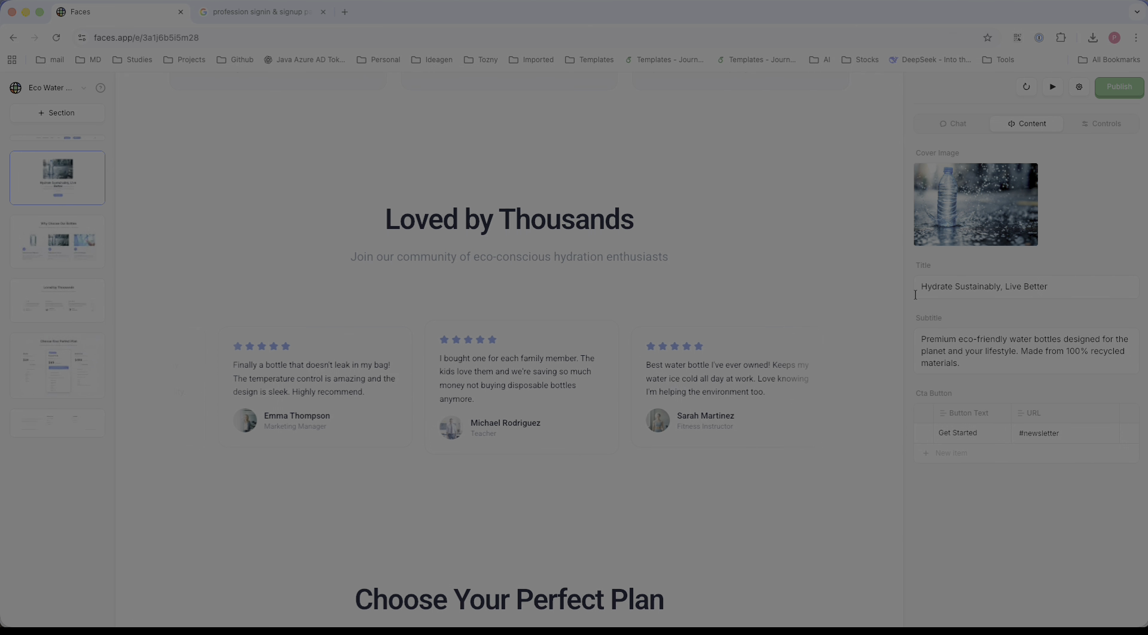
pyautogui.click(1063, 286)
pyautogui.write(', updated')
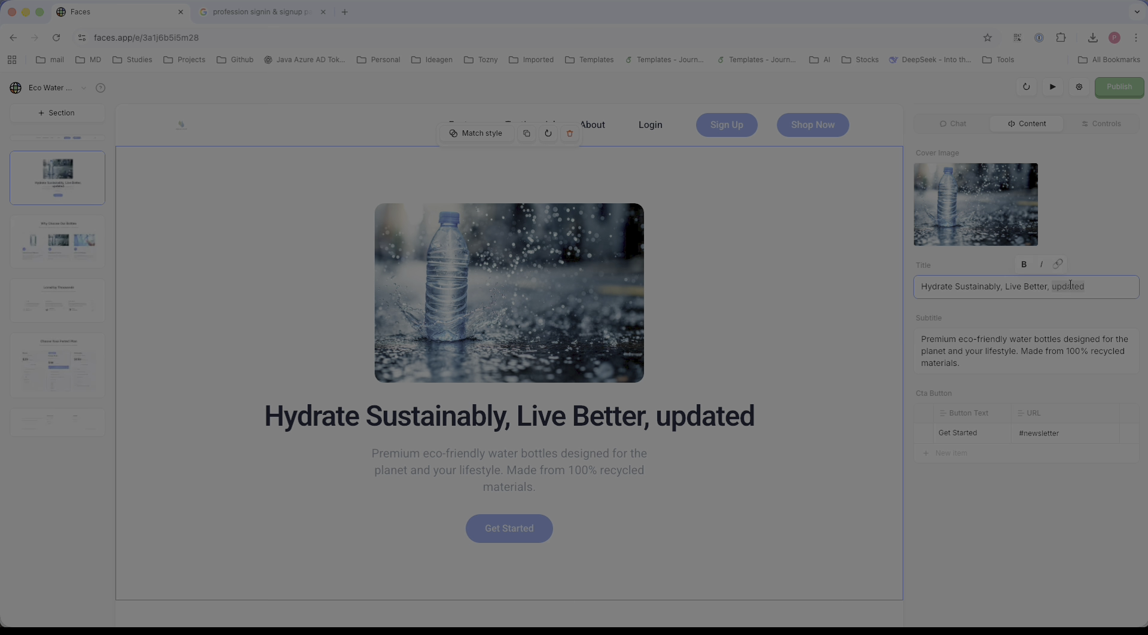
pyautogui.press('BackSpace')
pyautogui.press('BackSpace')
pyautogui.press('BackSpace')
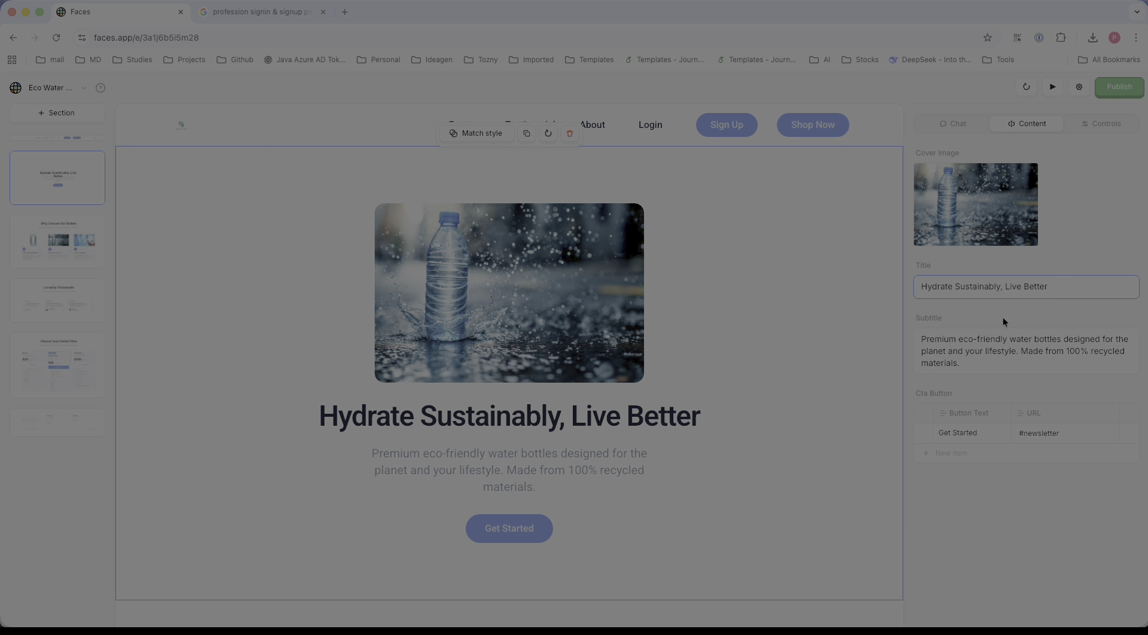
# Step: Try replacing the whole hero title with the original landing page prompt, and undo the replacement
pyautogui.press('super+a')
pyautogui.write('Create a clean, modern landing page for my startup selling eco-friendly water bottles. Include a hero section with headline, subtext, and a call-to-action button. Add a product feature section with three icons, a customer testimonial slider, and a newsletter signup form.')
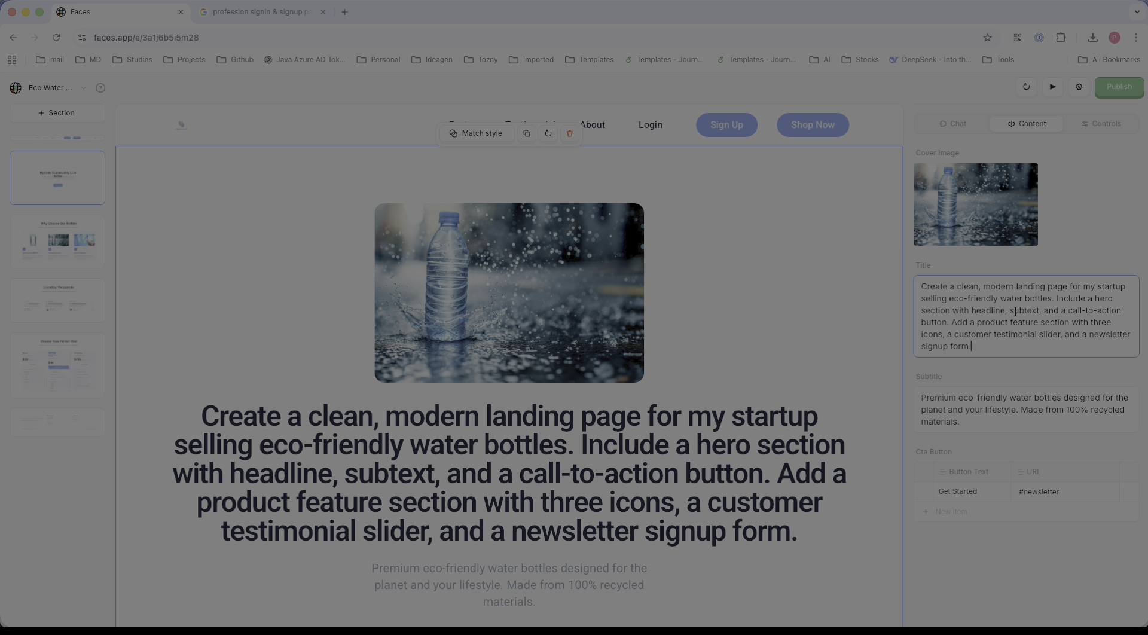
pyautogui.press('super+z')
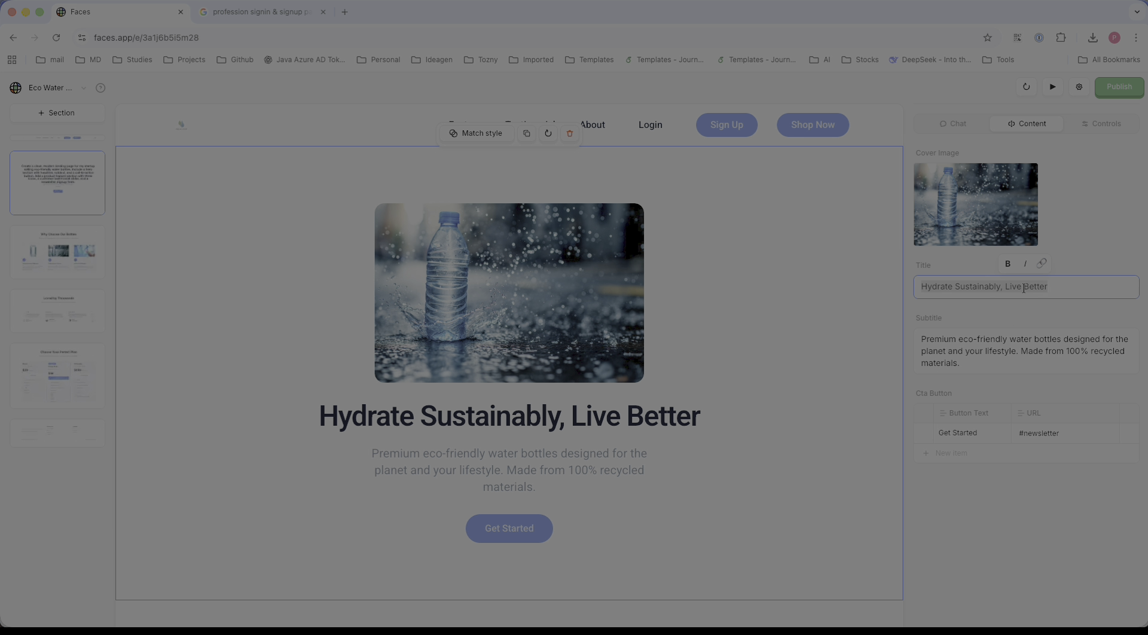
# Step: Make the hero title "Hydrate Sustainably, Live Better" bold
pyautogui.click(1009, 263)
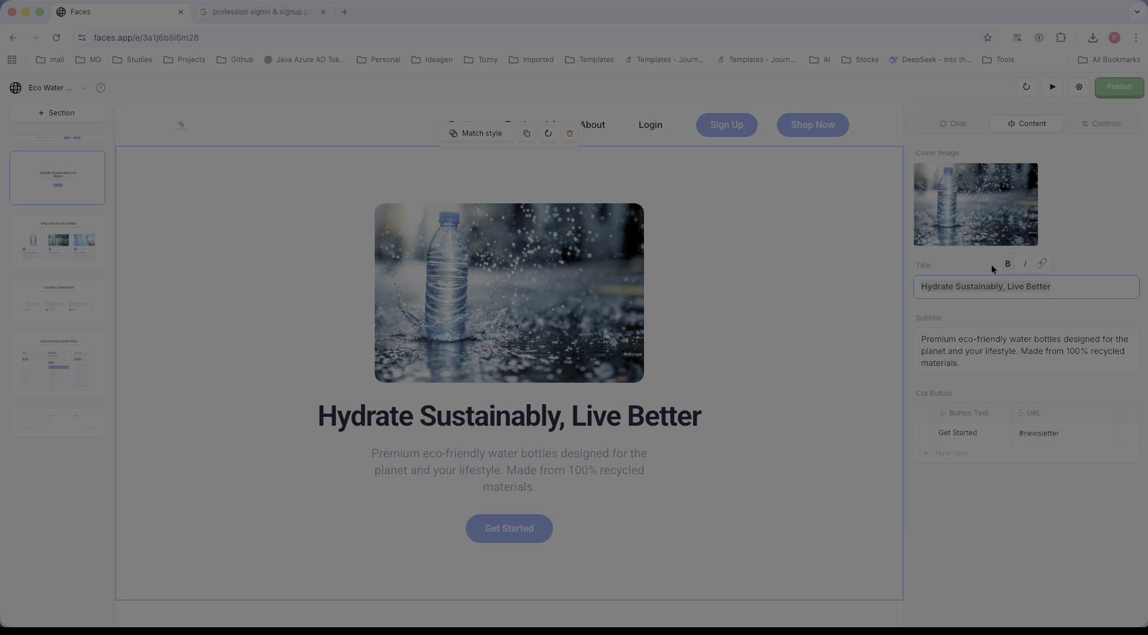
# Step: Look through the water bottle and signup images in Downloads as replacements for the hero's cover image, and cancel the choice
pyautogui.click(974, 195)
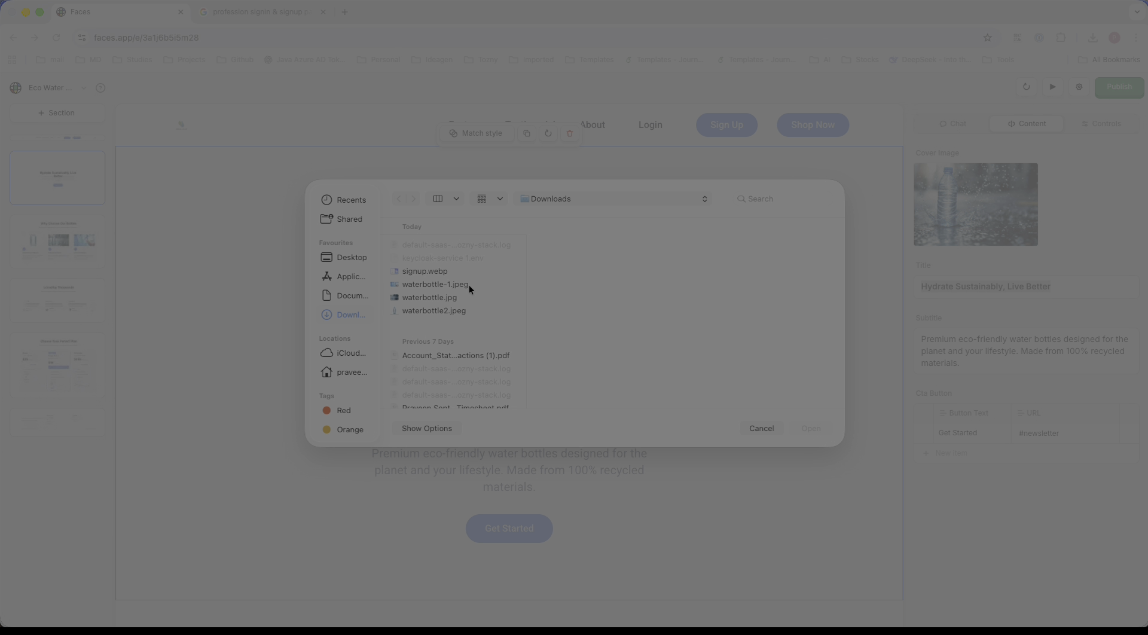
pyautogui.click(431, 310)
pyautogui.click(431, 296)
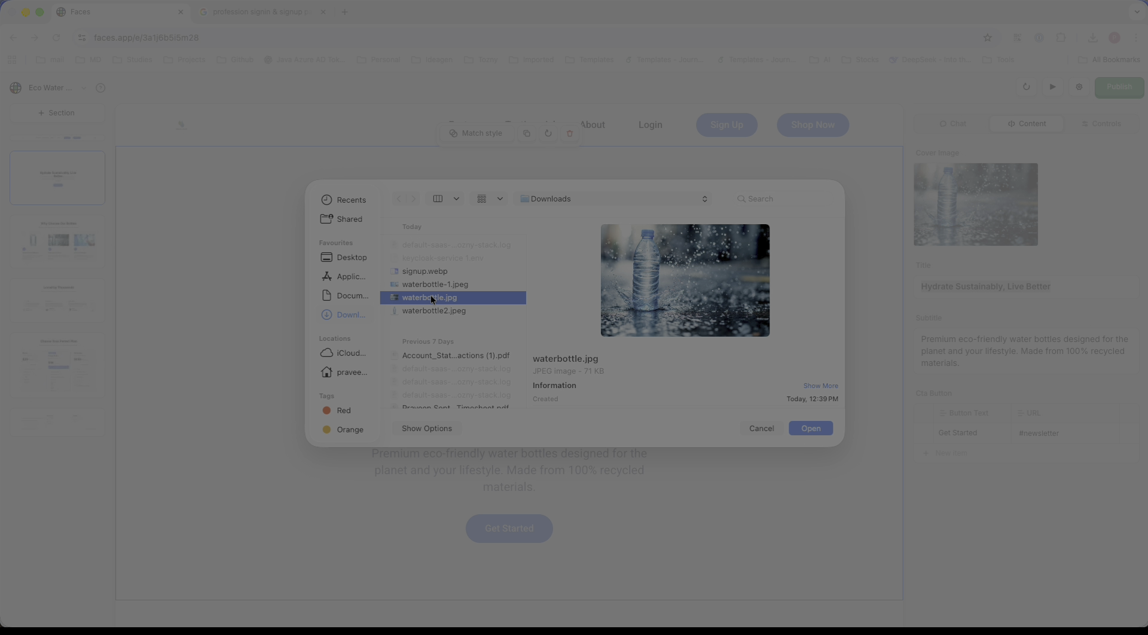
pyautogui.click(434, 285)
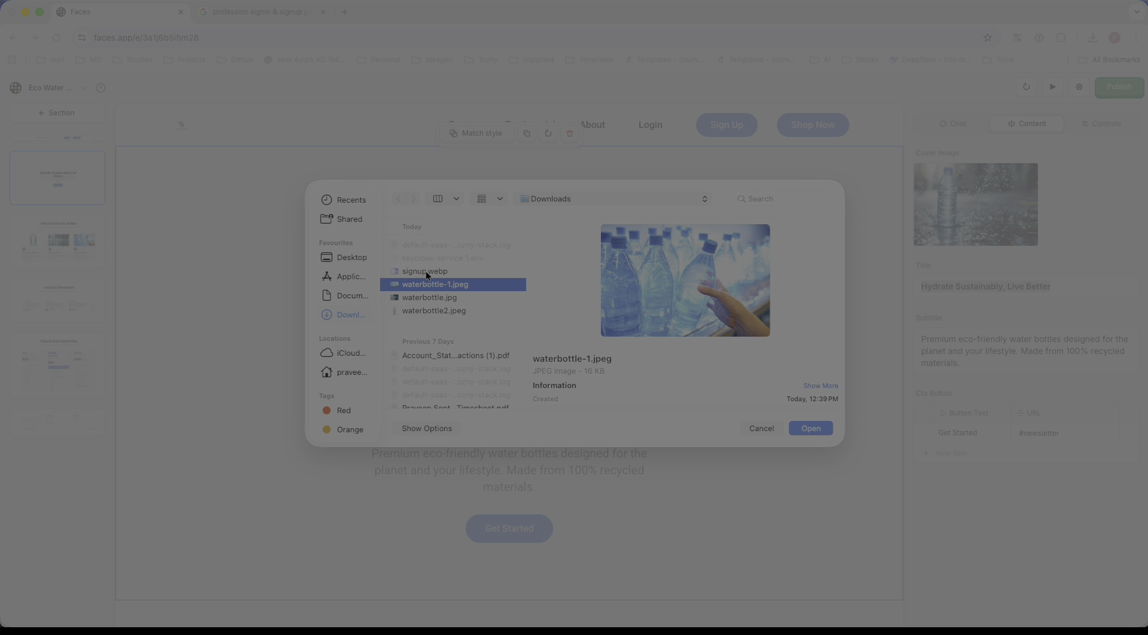
pyautogui.click(427, 273)
pyautogui.click(762, 428)
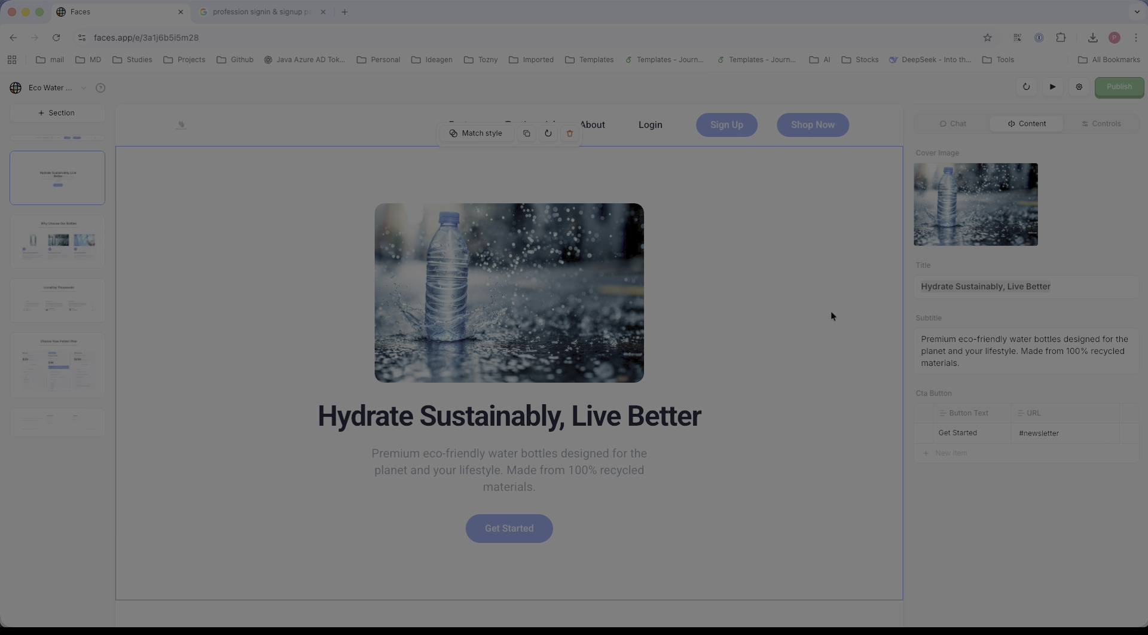
# Step: Try hiding the hero section's button, and show it again
pyautogui.click(1103, 129)
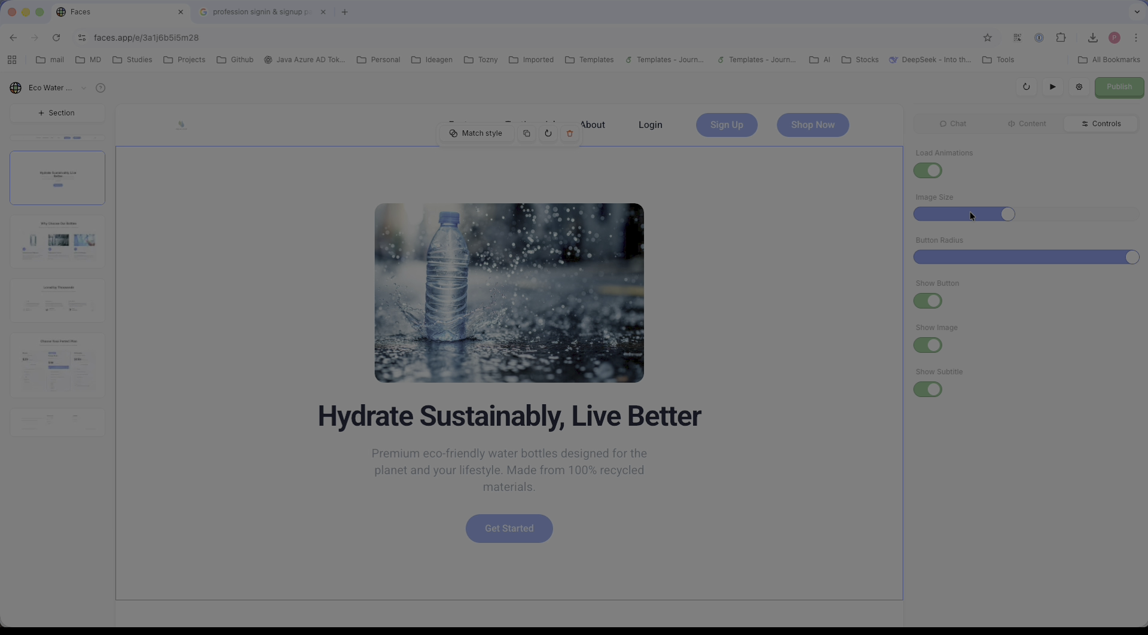
pyautogui.click(936, 304)
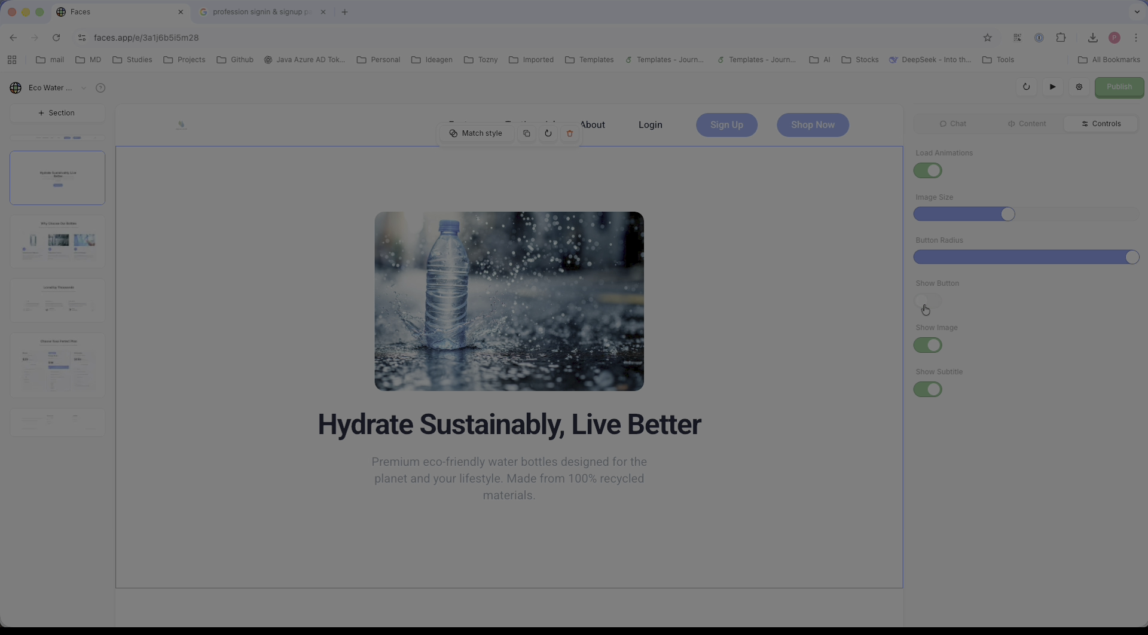
pyautogui.click(936, 303)
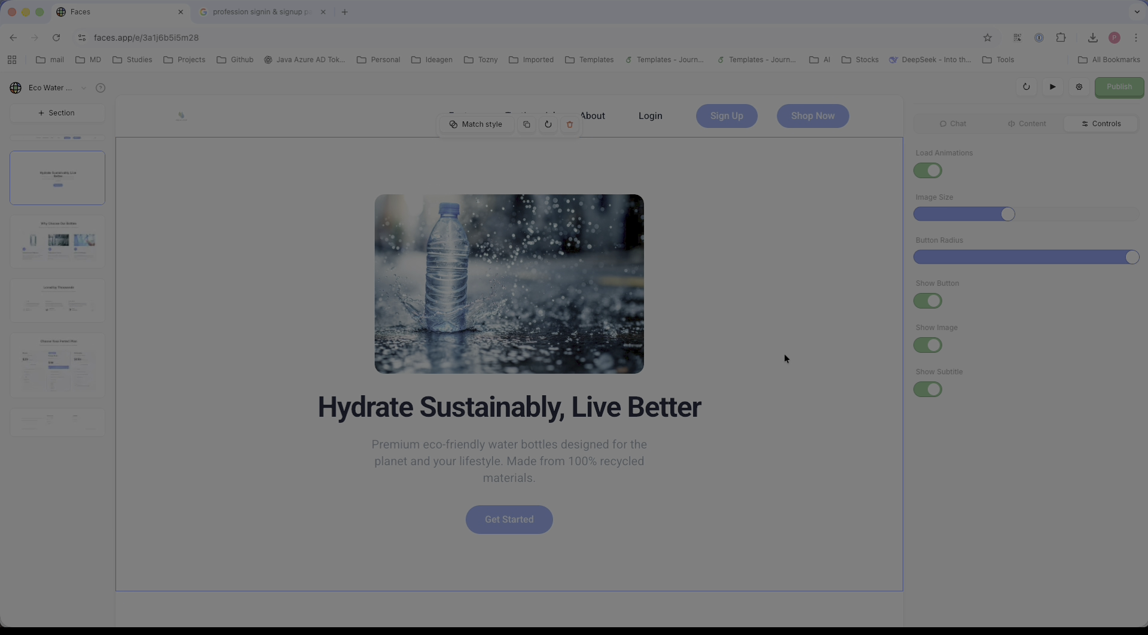
# Step: Try turning off the hover effect and the images in the "Why Choose Our Bottles" section, and turn both back on
pyautogui.scroll(-4, 784, 354)
pyautogui.click(777, 432)
pyautogui.scroll(-2, 777, 432)
pyautogui.scroll(-2, 776, 432)
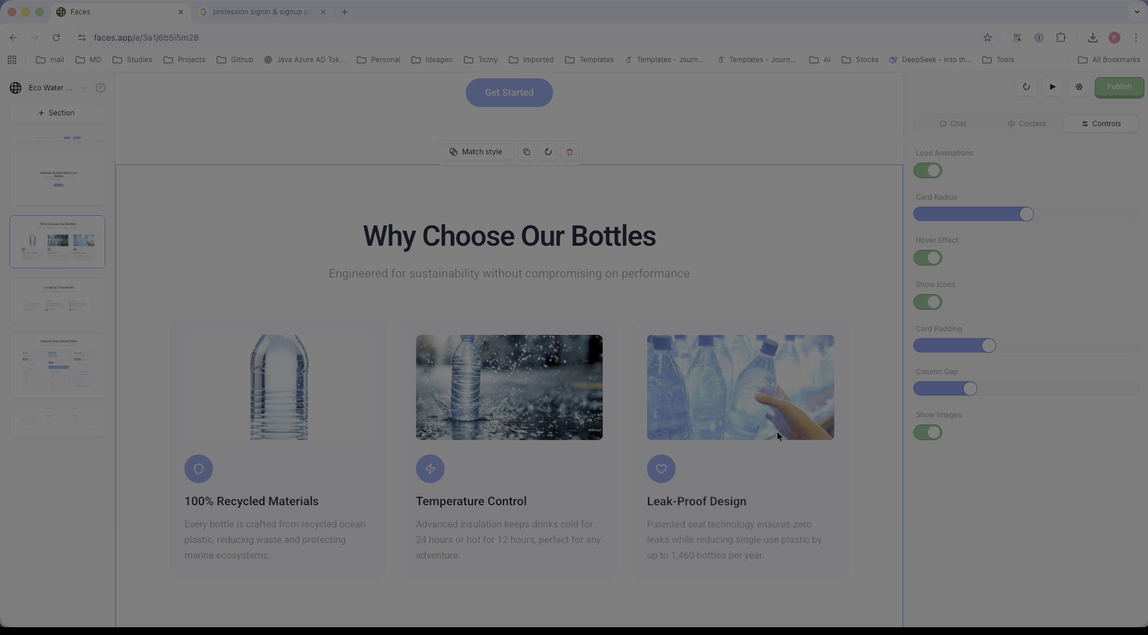
pyautogui.click(927, 259)
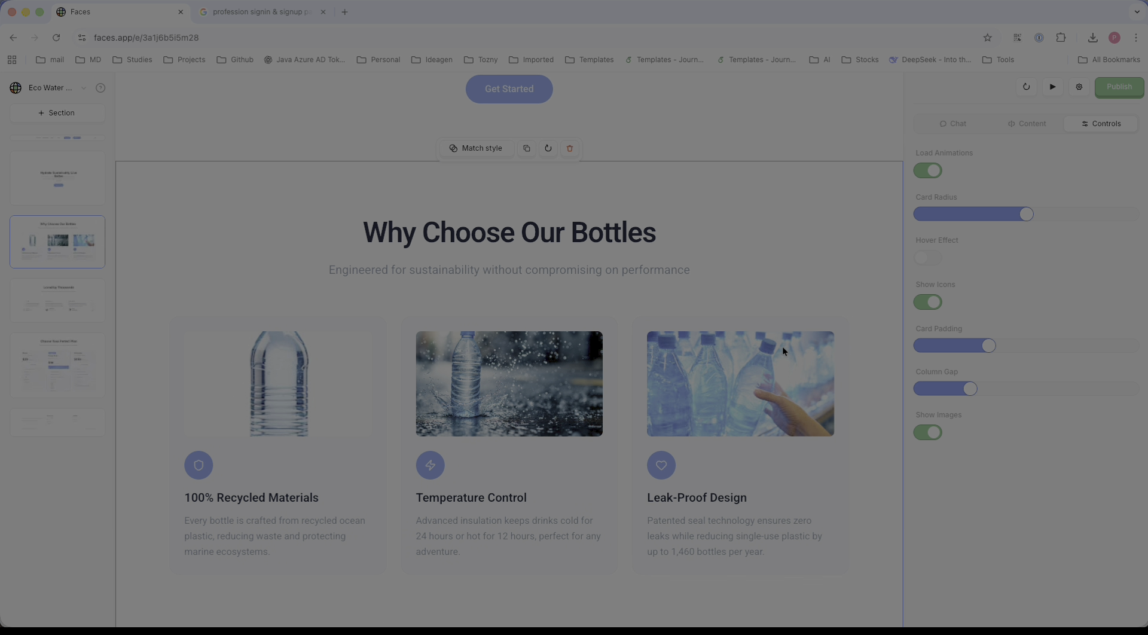
pyautogui.click(933, 259)
pyautogui.moveTo(970, 389)
pyautogui.mouseDown()
pyautogui.moveTo(1123, 389)
pyautogui.moveTo(971, 389)
pyautogui.mouseUp()
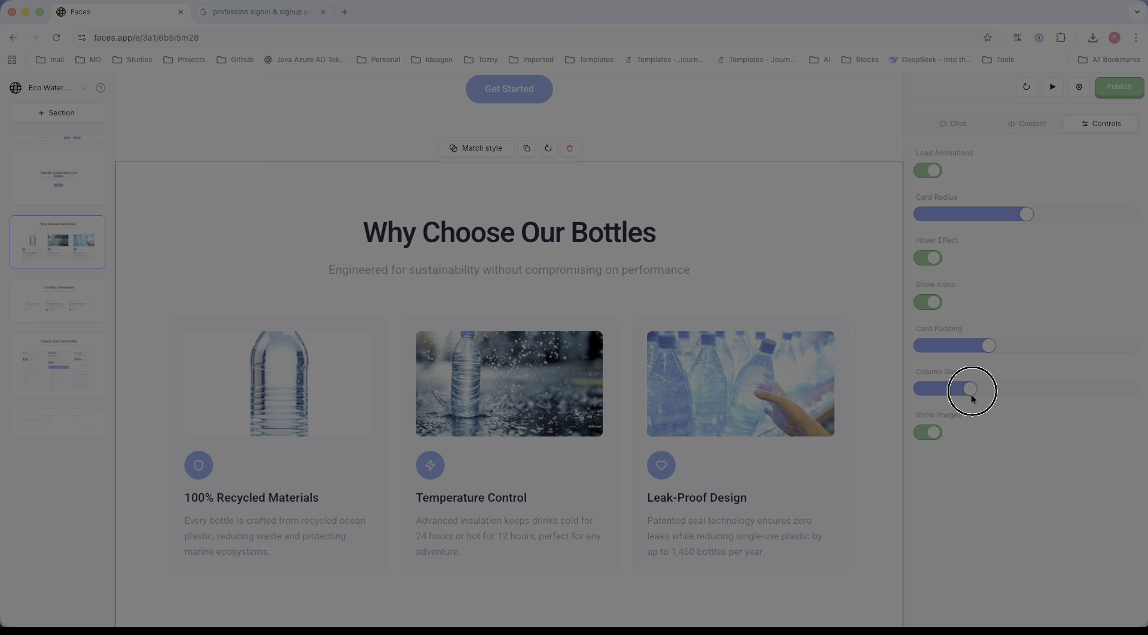
pyautogui.click(932, 433)
pyautogui.click(931, 433)
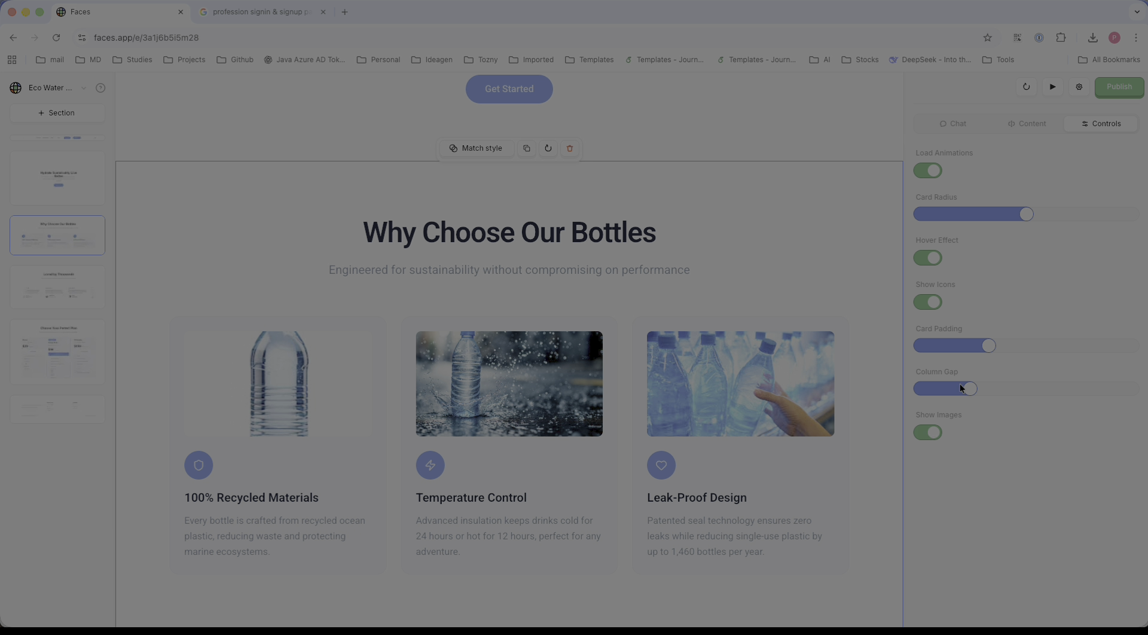
# Step: Try hiding the feature cards' icons and disabling their hover effect, and restore both settings
pyautogui.moveTo(991, 357)
pyautogui.mouseDown()
pyautogui.moveTo(1054, 357)
pyautogui.moveTo(987, 362)
pyautogui.mouseUp()
pyautogui.click(920, 305)
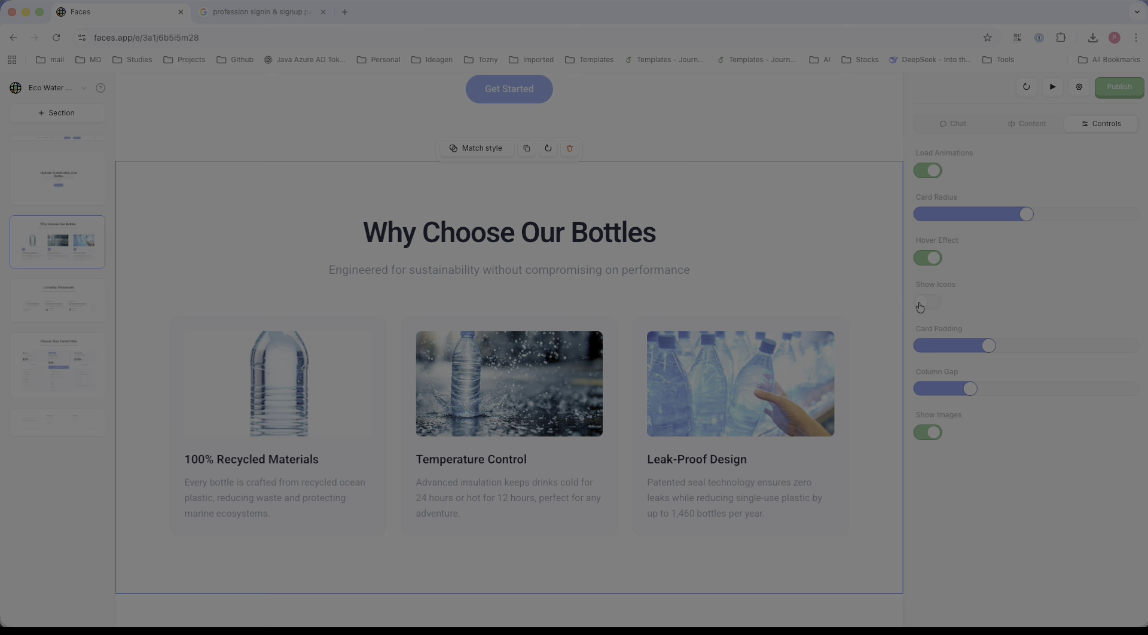
pyautogui.click(920, 305)
pyautogui.click(922, 262)
pyautogui.click(923, 263)
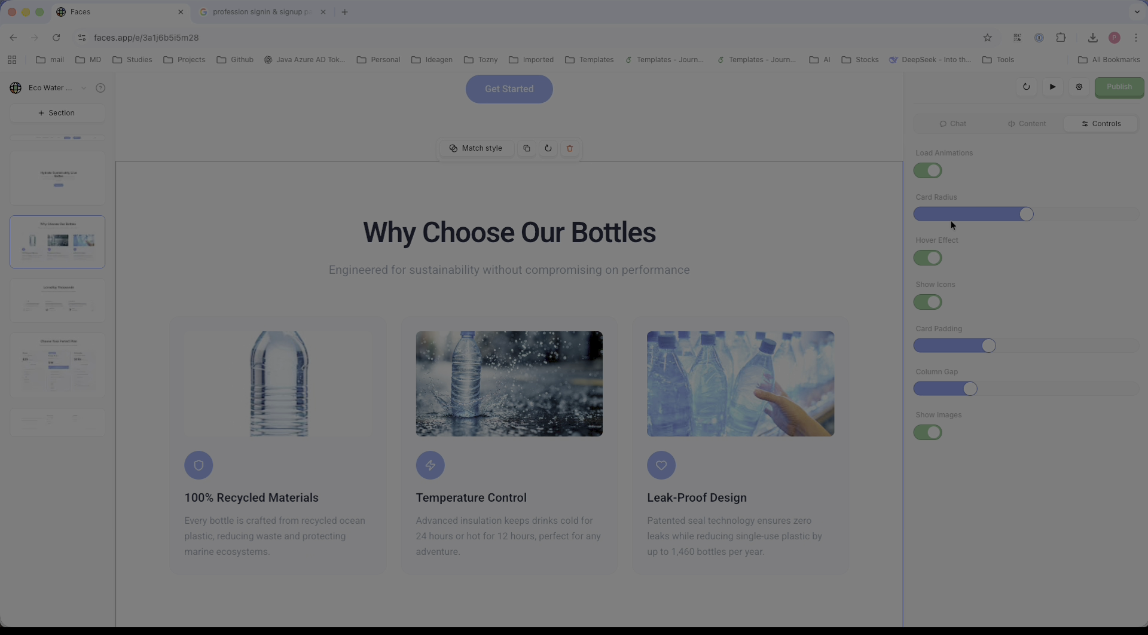
# Step: Reduce the card radius of the "Why Choose Our Bottles" section slightly, keeping its load animations on
pyautogui.moveTo(1063, 216); pyautogui.dragTo(998, 216)
pyautogui.click(927, 172)
pyautogui.click(928, 173)
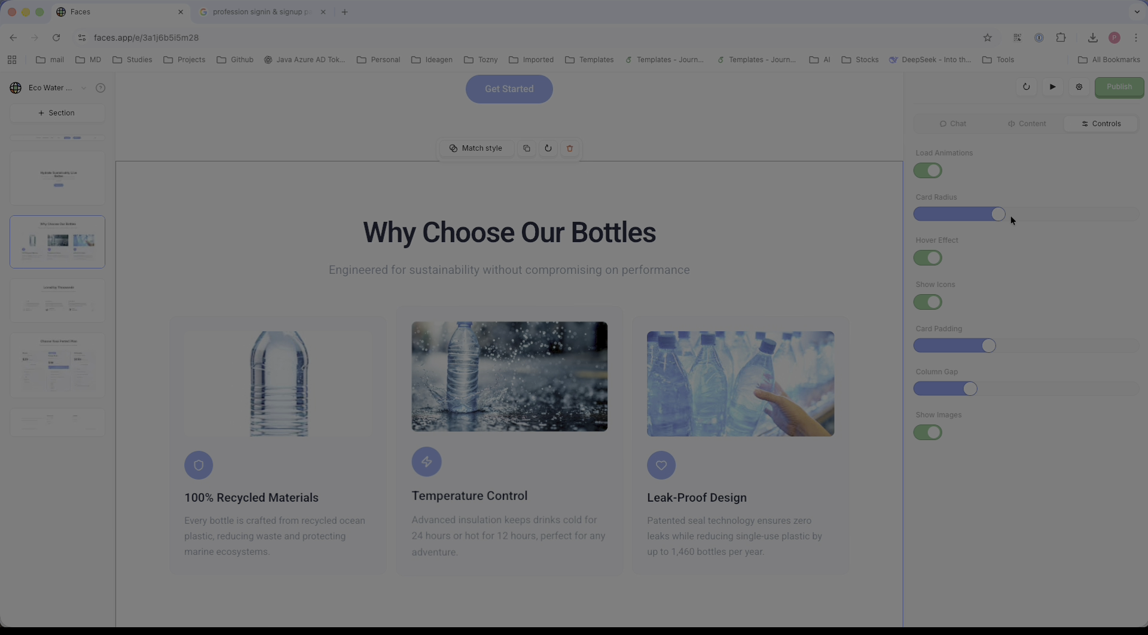
# Step: Duplicate the "Why Choose Our Bottles" section
pyautogui.scroll(7, 770, 383)
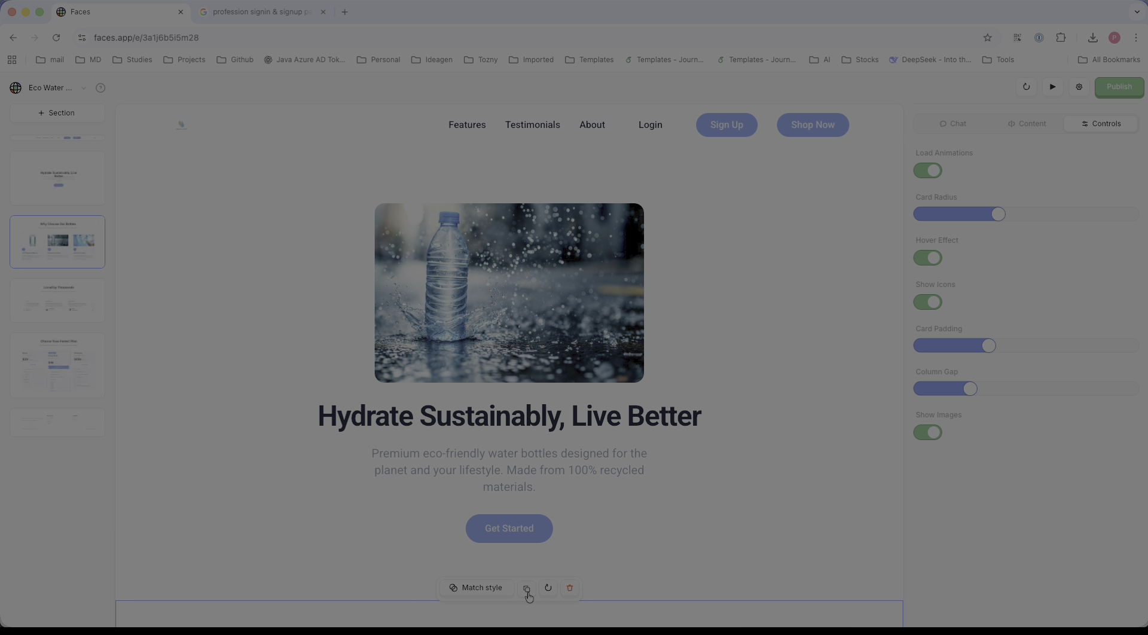
pyautogui.scroll(-3, 528, 596)
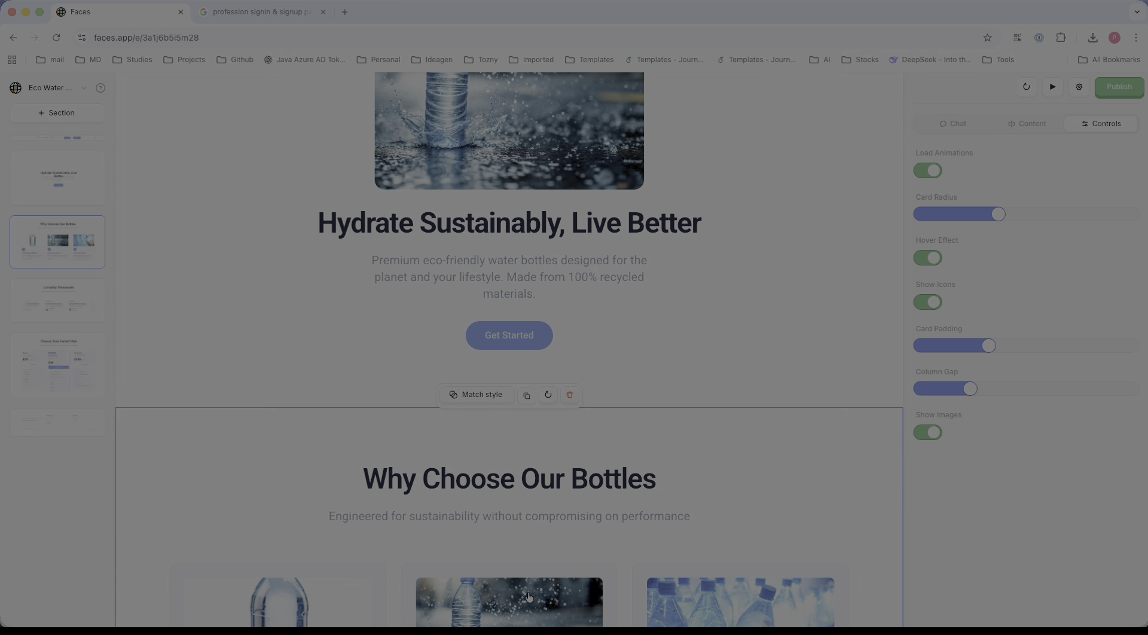
pyautogui.click(524, 396)
pyautogui.scroll(10, 523, 399)
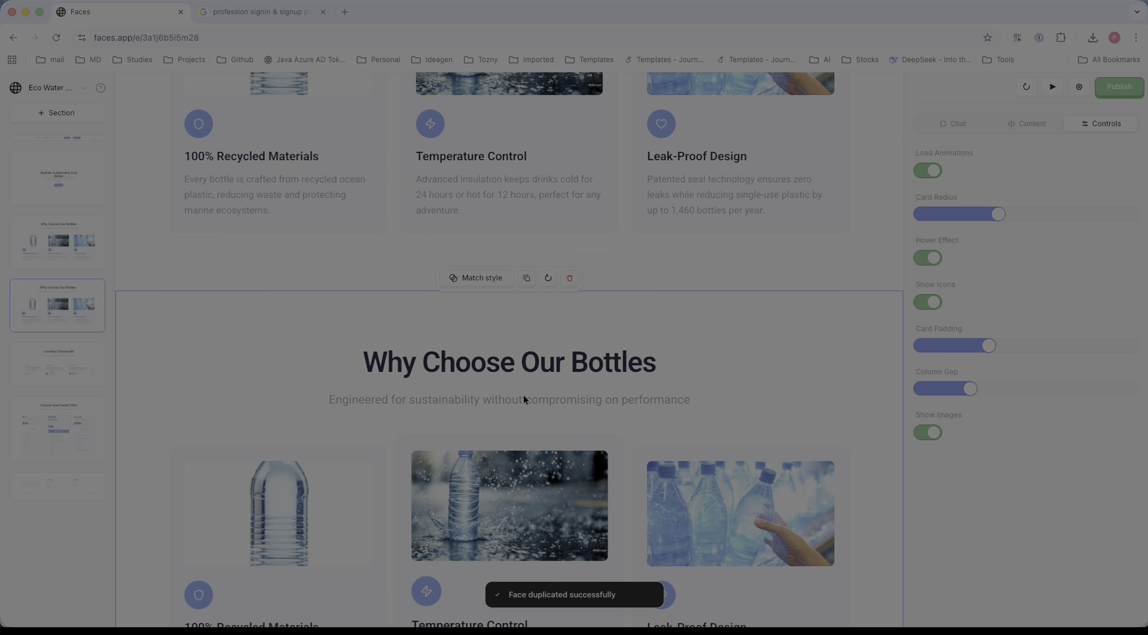
pyautogui.scroll(-15, 524, 399)
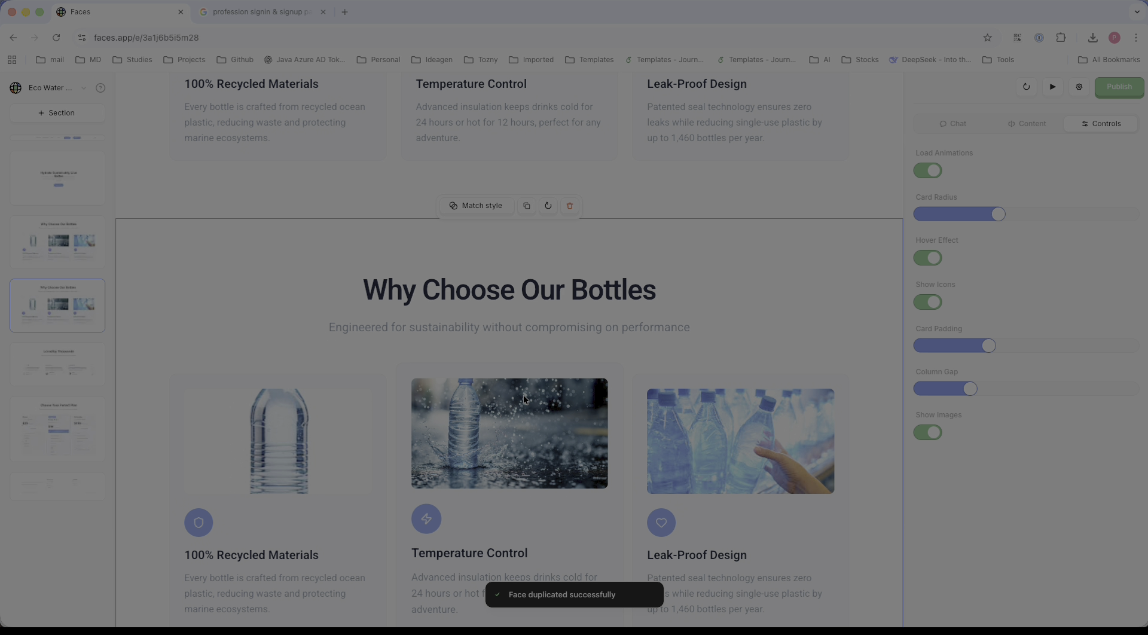
pyautogui.scroll(15, 523, 395)
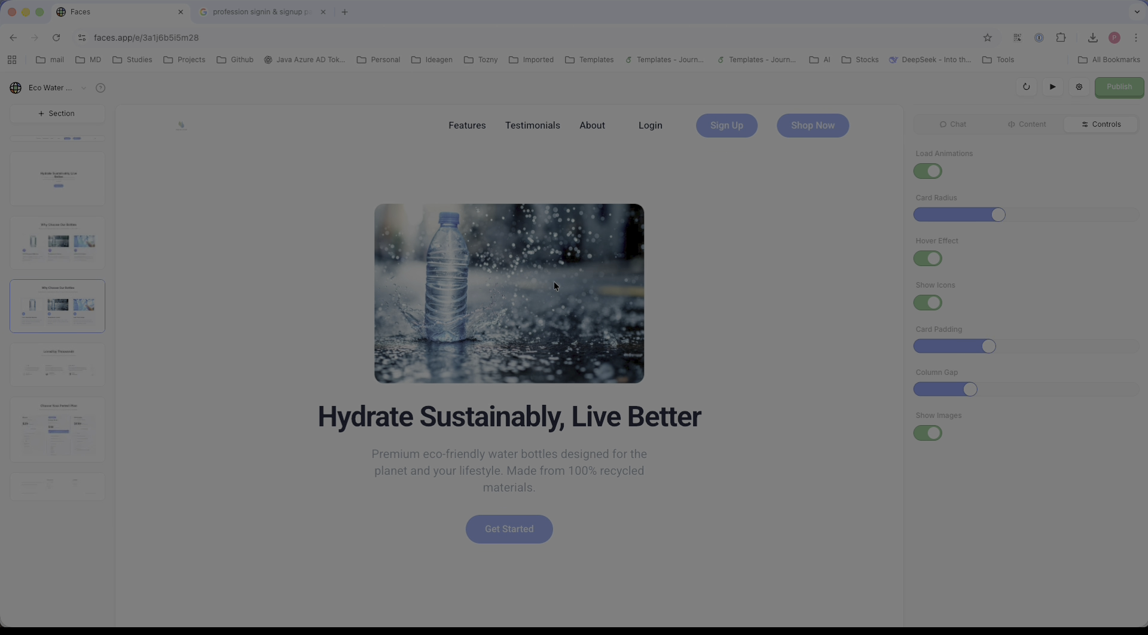
# Step: Open the navigation's Sign Up form, preview the page in mobile and desktop views, and return to the editor
pyautogui.click(734, 129)
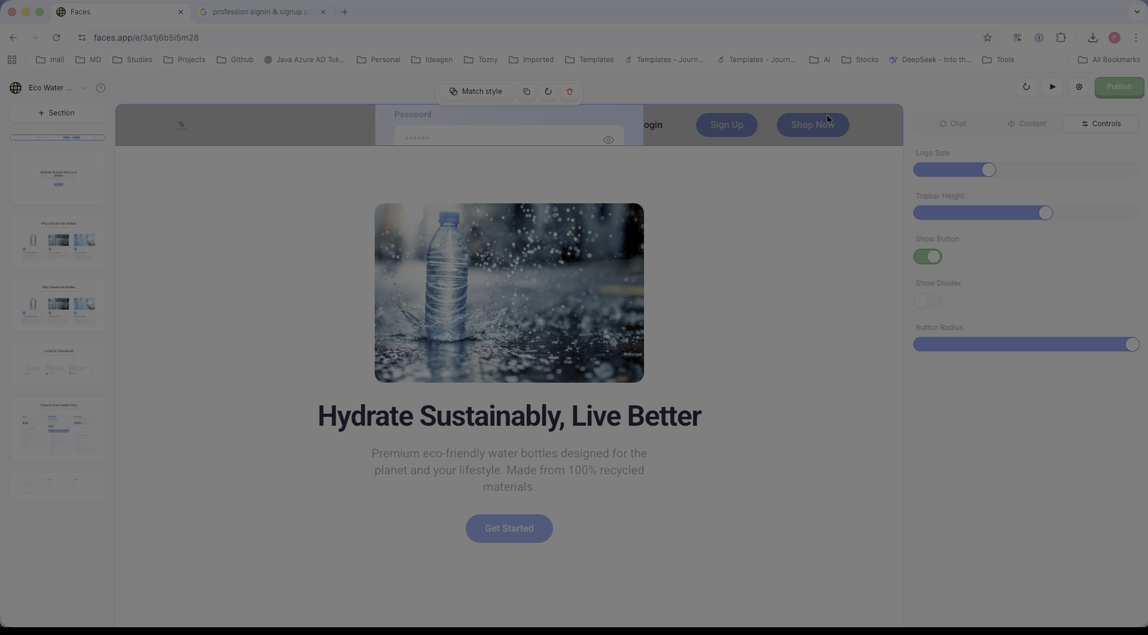
pyautogui.click(1052, 87)
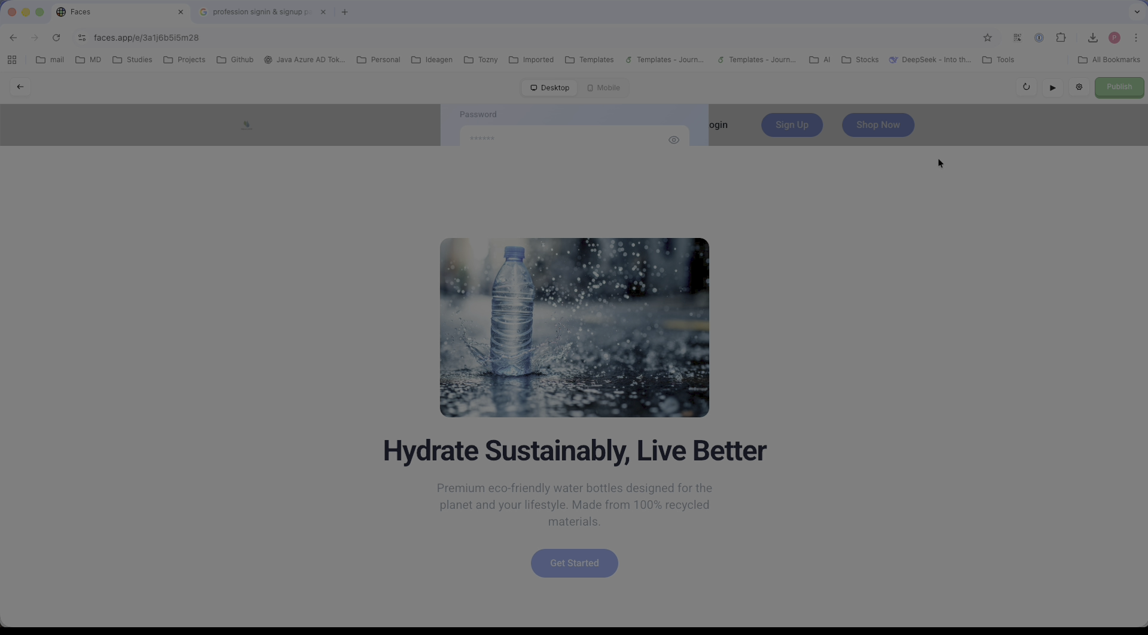
pyautogui.click(610, 88)
pyautogui.click(544, 90)
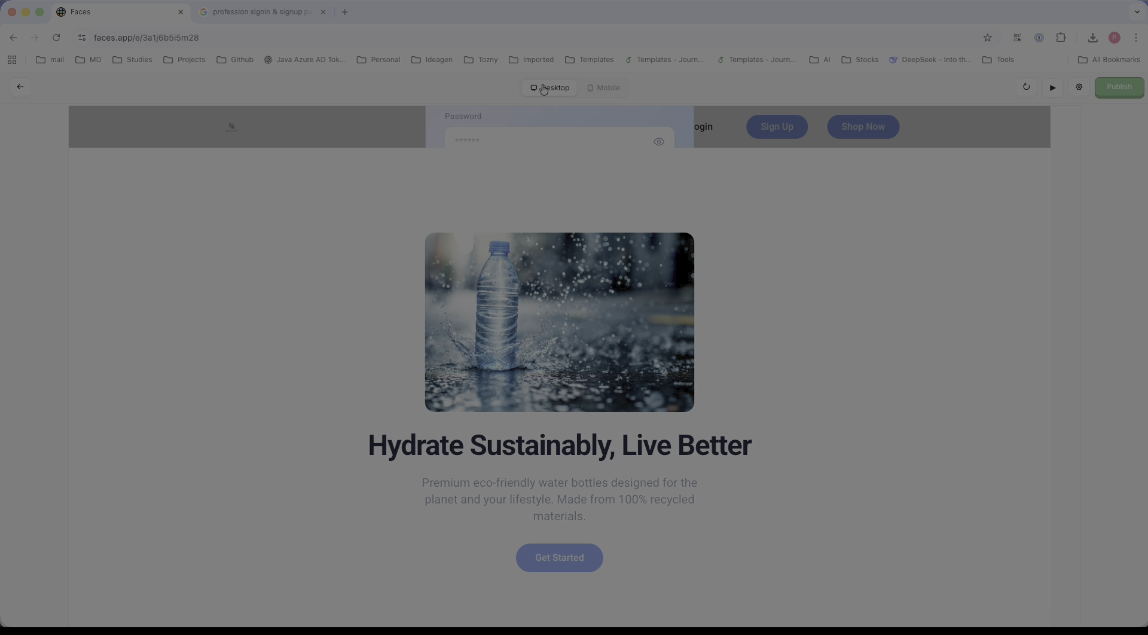
pyautogui.click(20, 87)
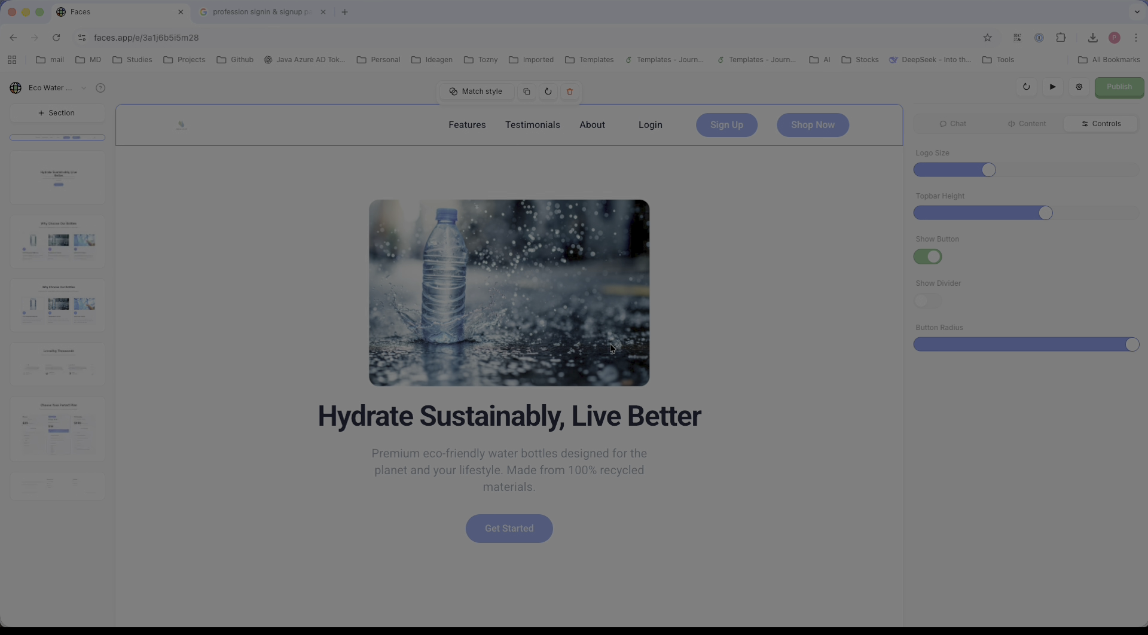
# Step: Ask the chat for the Navigation section: "Can you make logo little bigger to clear view so that user can see the logo clearly"
pyautogui.click(955, 123)
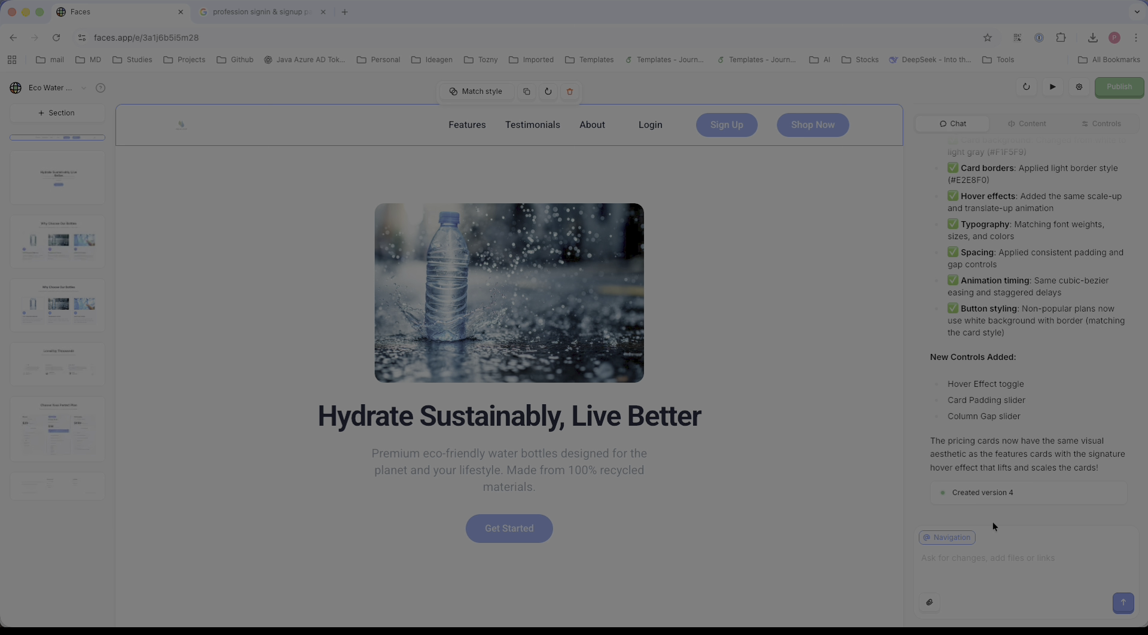
pyautogui.click(1003, 551)
pyautogui.write('Can you ')
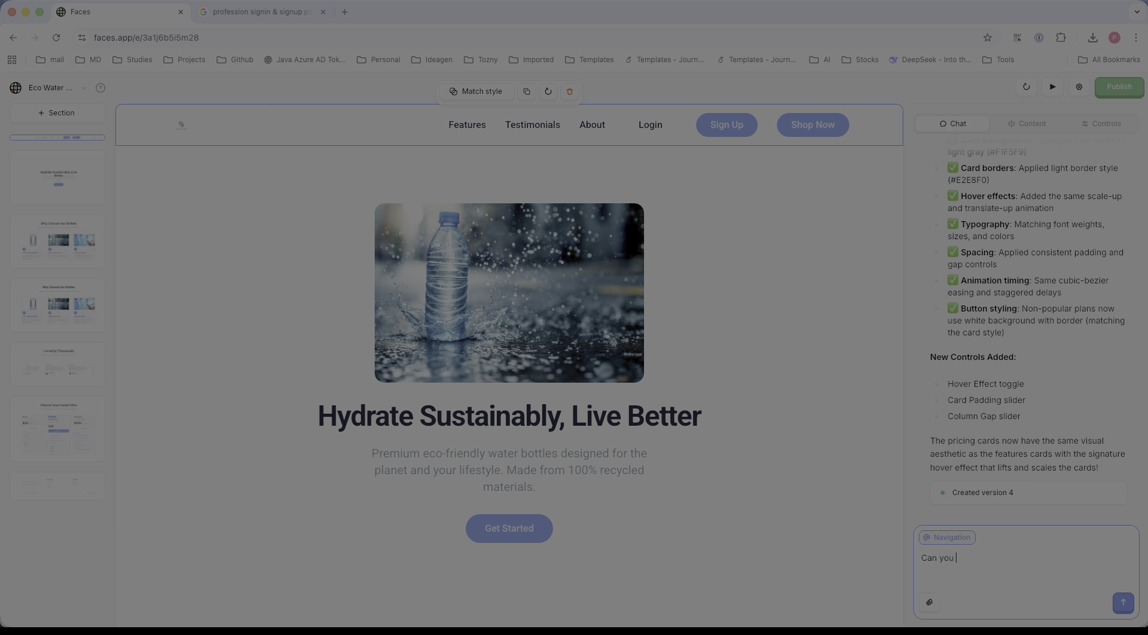
pyautogui.write('make logo little bigger to use')
pyautogui.press('BackSpace')
pyautogui.write('clear view so trhat')
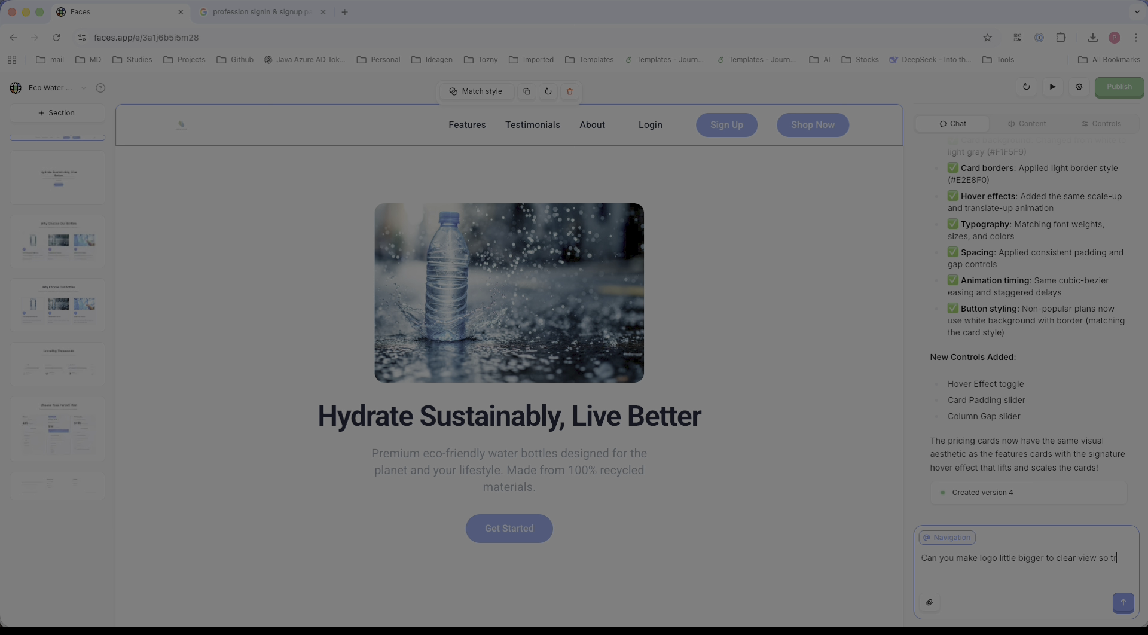
pyautogui.press('BackSpace')
pyautogui.press('BackSpace')
pyautogui.write('hat user')
pyautogui.press('BackSpace')
pyautogui.write('er can see the logo clearly')
pyautogui.press('Return')
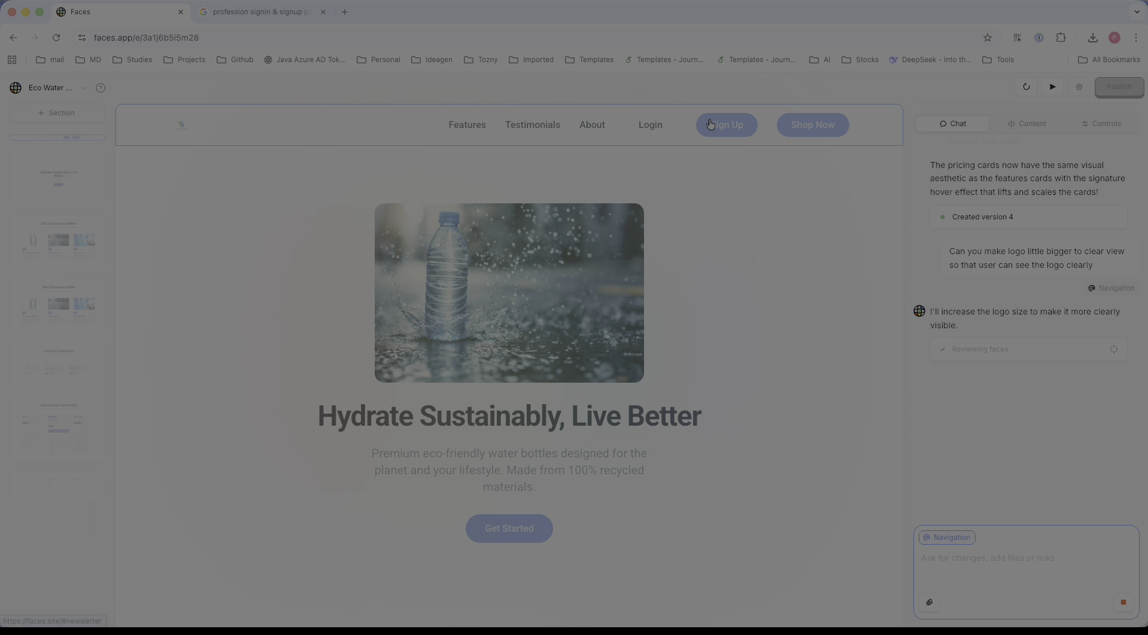
# Step: Preview the page, open the Login form from the navigation, and examine the sections down to the pricing cards and footer
pyautogui.click(1054, 89)
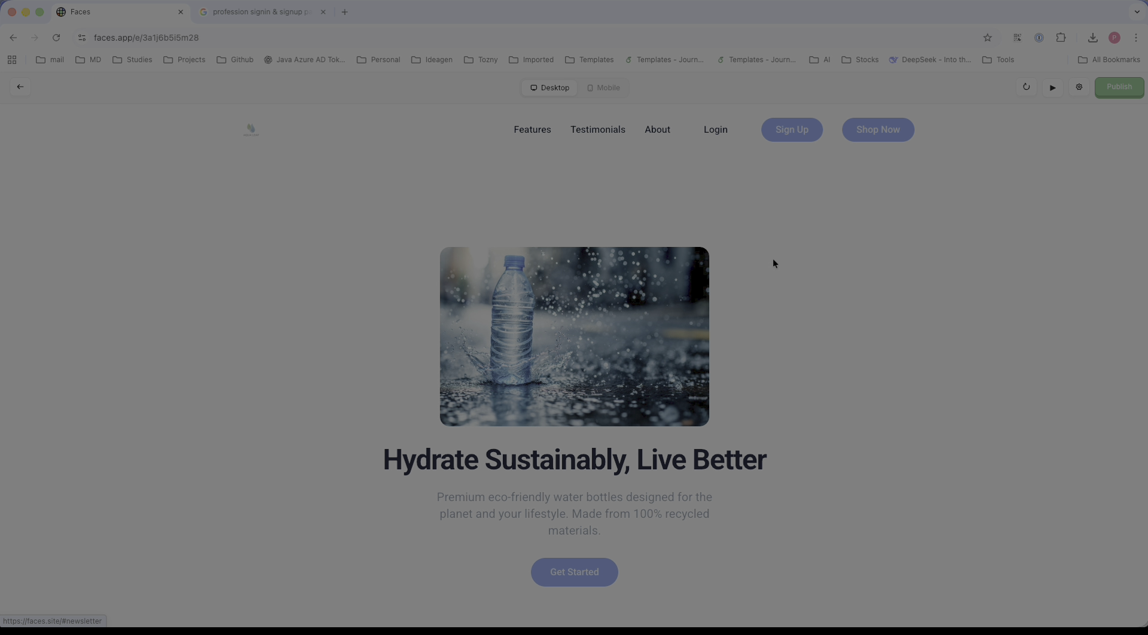
pyautogui.click(709, 131)
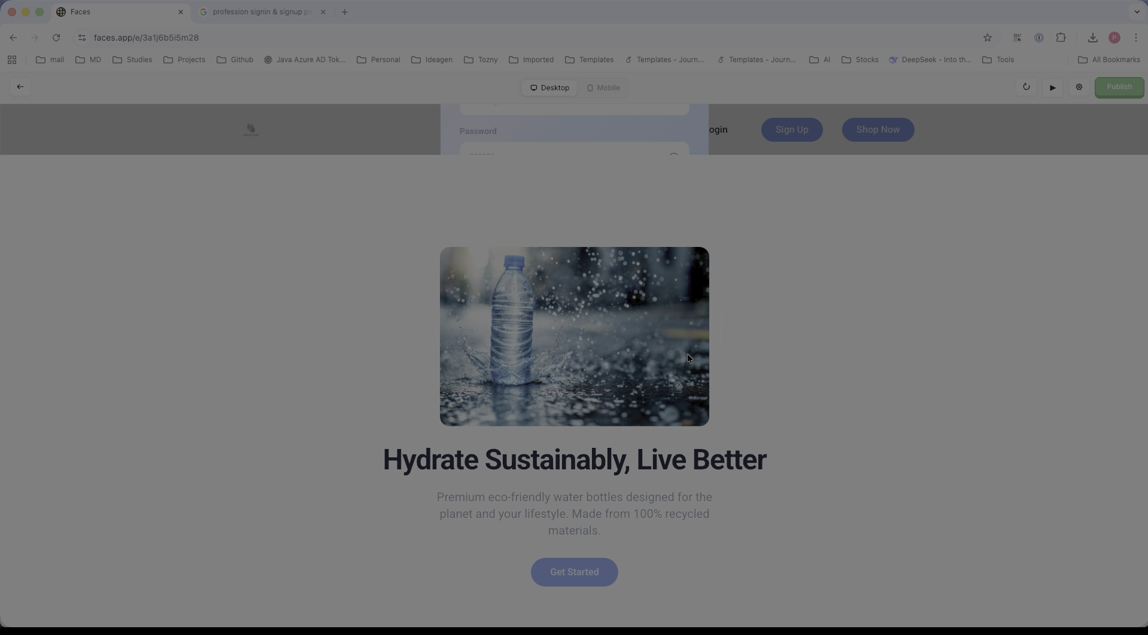
pyautogui.scroll(-2, 668, 406)
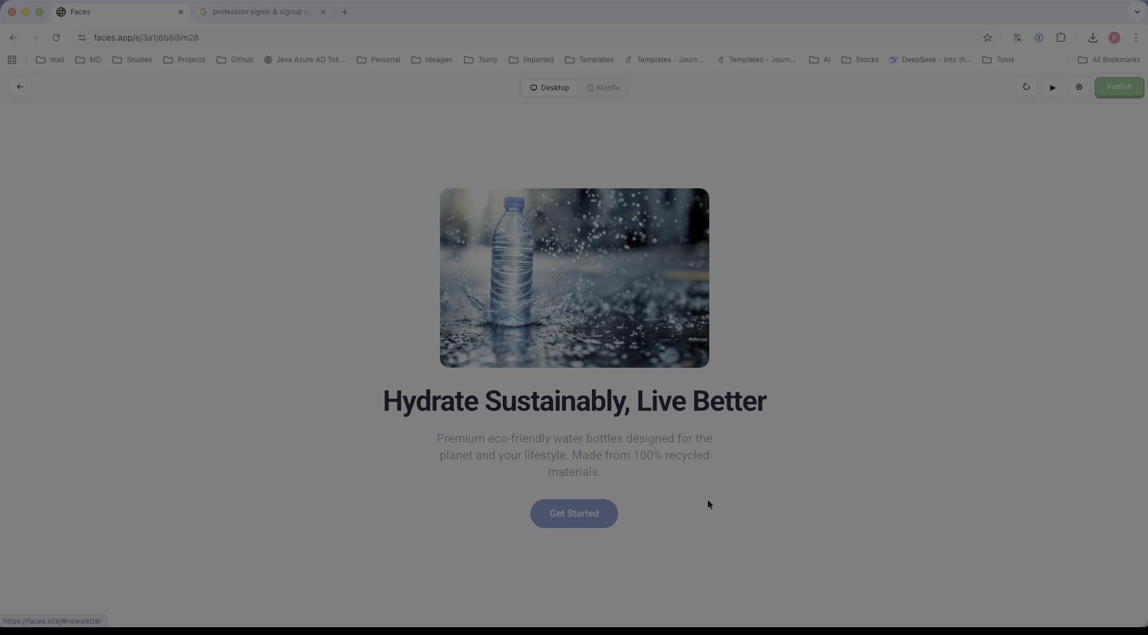
pyautogui.scroll(-15, 708, 502)
pyautogui.scroll(3, 708, 504)
pyautogui.scroll(-12, 708, 505)
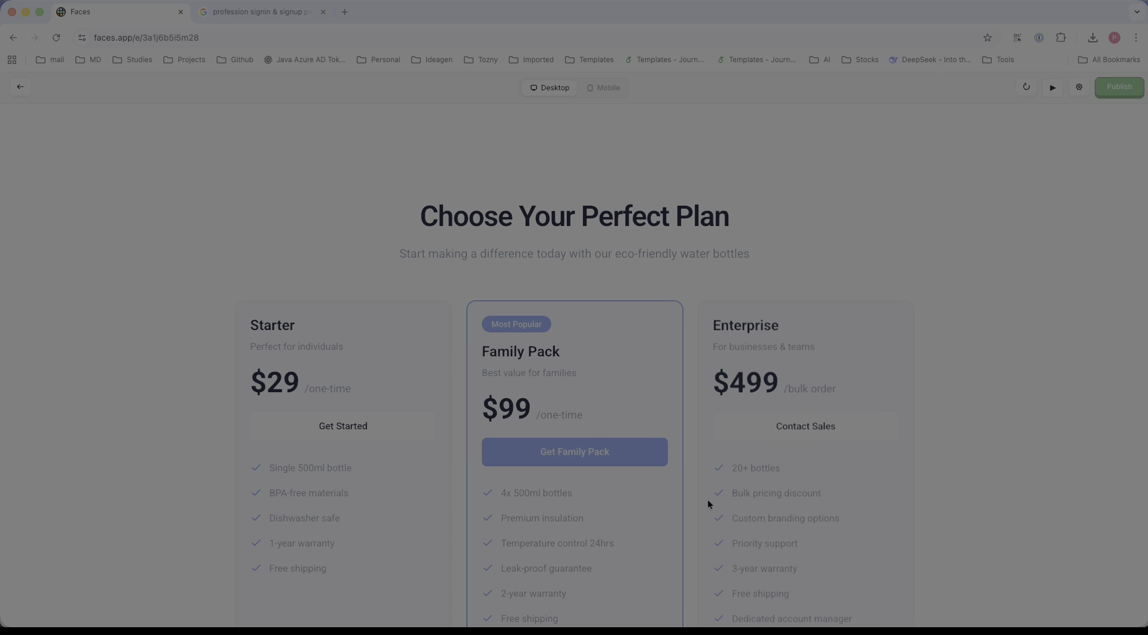
pyautogui.scroll(6, 708, 502)
pyautogui.scroll(-9, 708, 502)
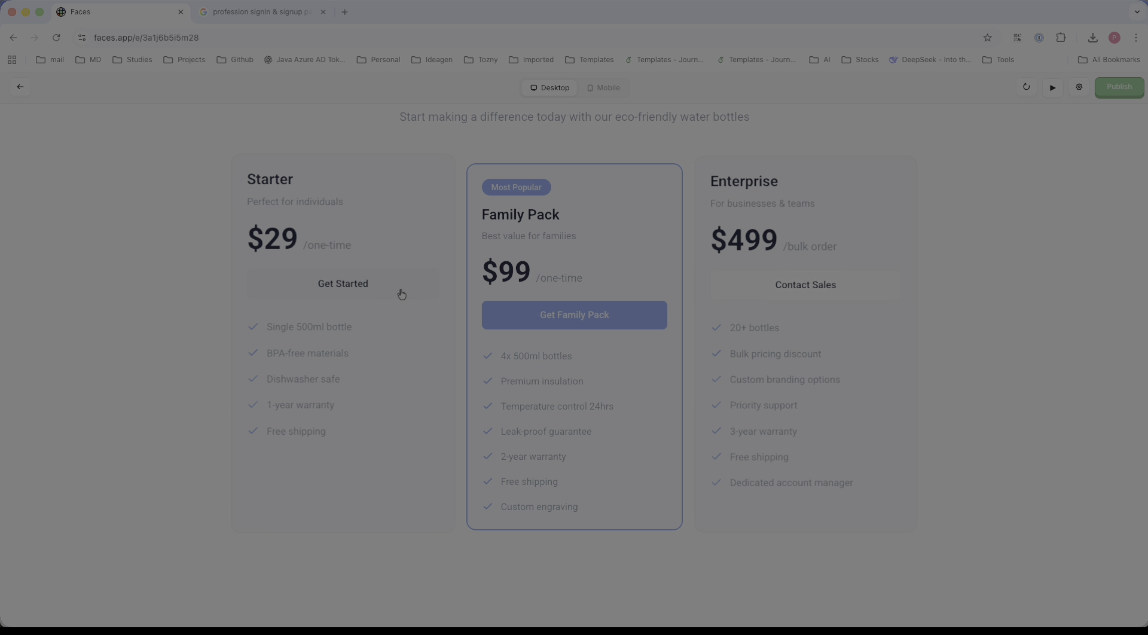
pyautogui.scroll(-3, 862, 298)
pyautogui.scroll(-1, 862, 298)
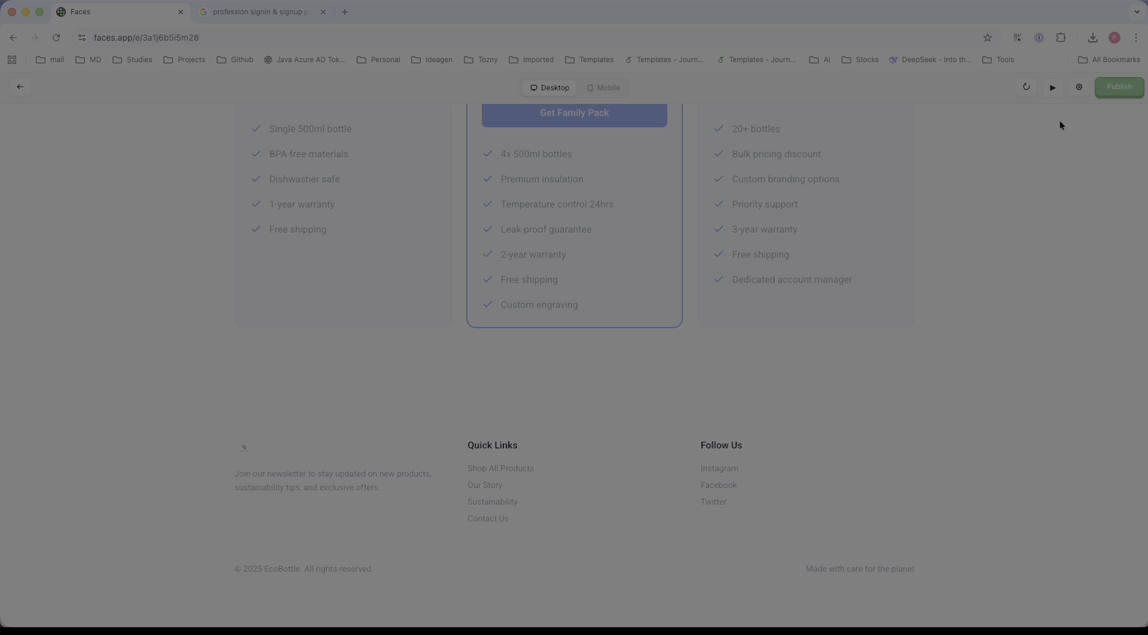
# Step: Set the page layout to Contained, comparing it with the Wide layout
pyautogui.click(1079, 87)
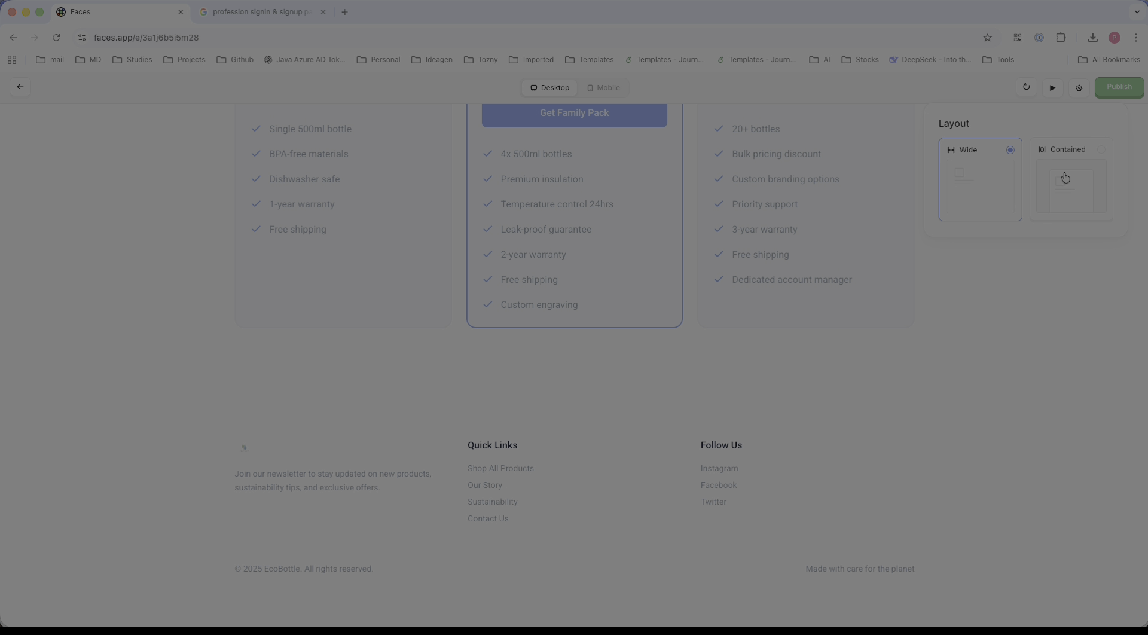
pyautogui.click(1106, 165)
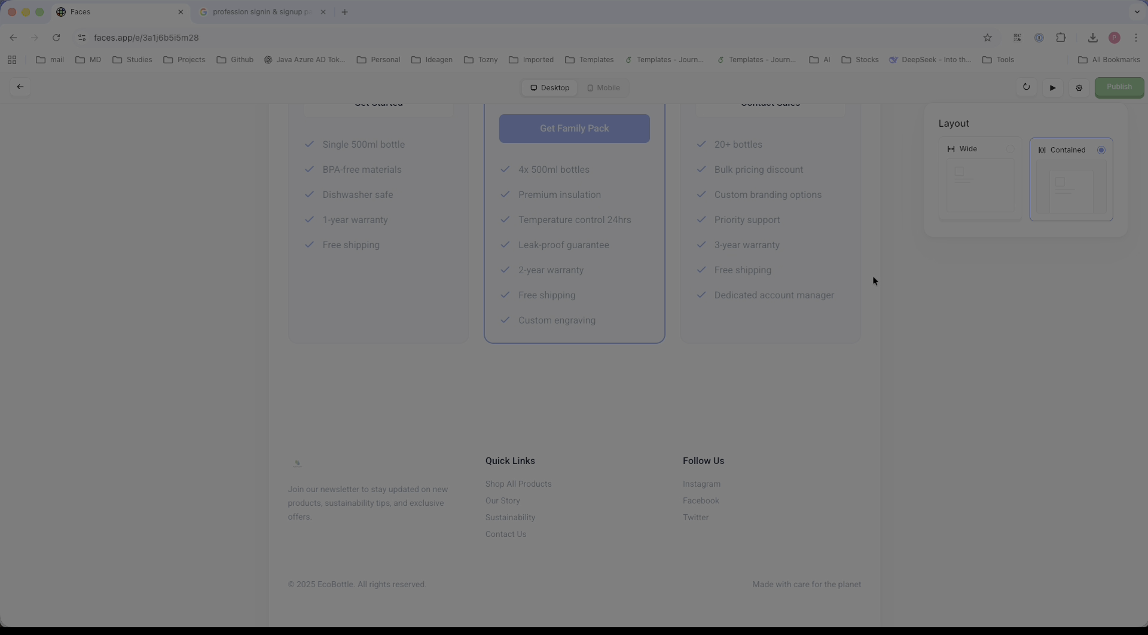
pyautogui.scroll(5, 801, 339)
pyautogui.scroll(10, 870, 309)
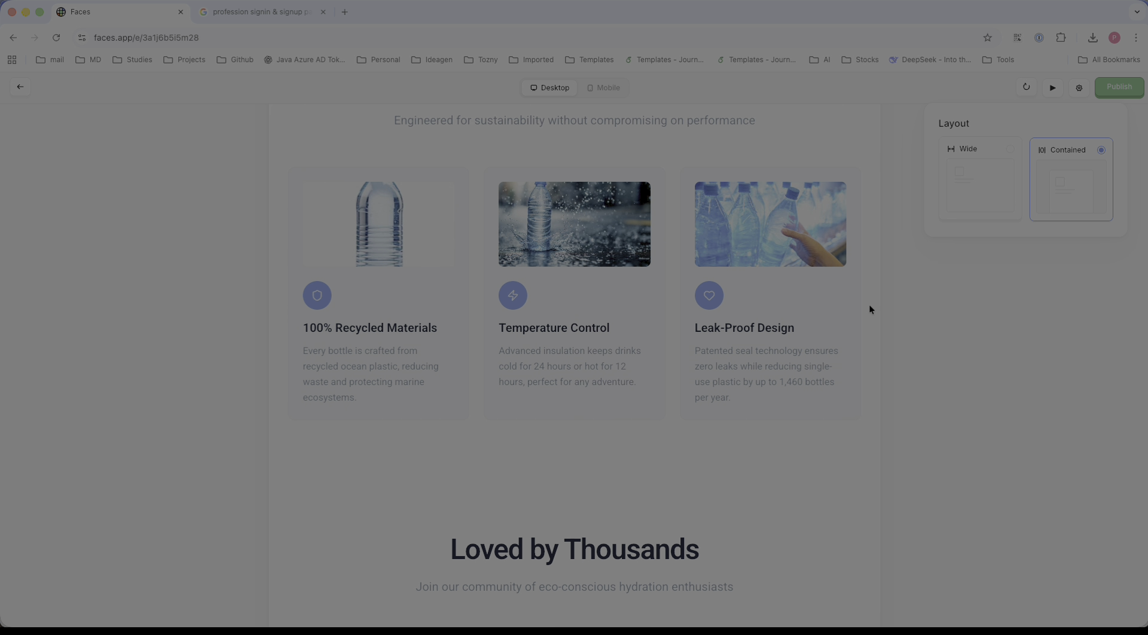
pyautogui.scroll(5, 766, 355)
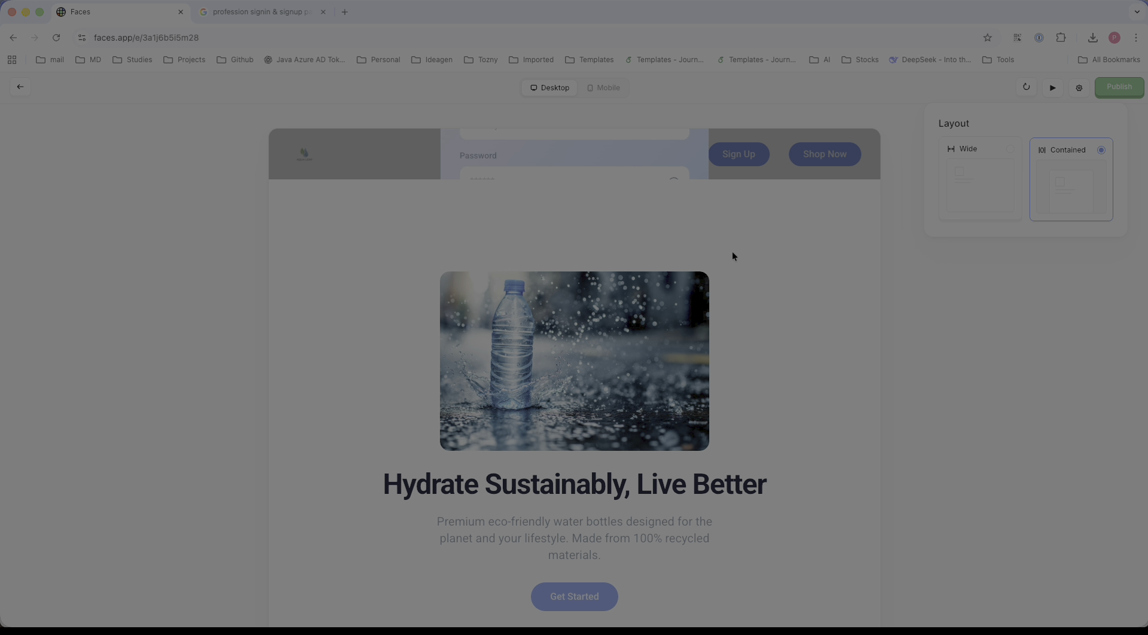
pyautogui.click(993, 190)
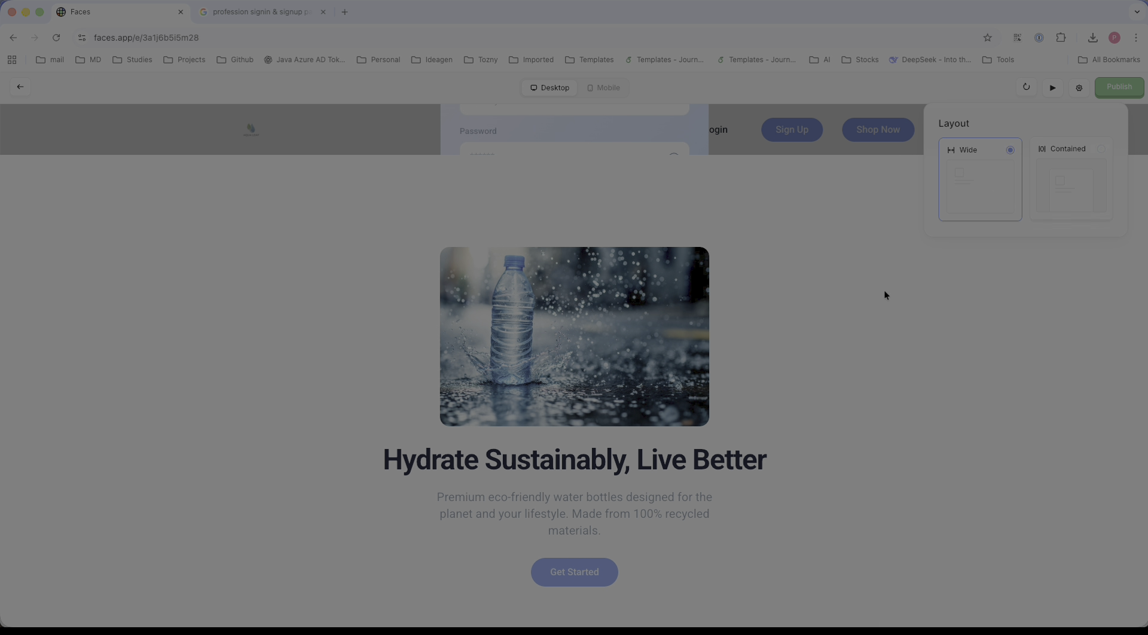
pyautogui.click(1077, 183)
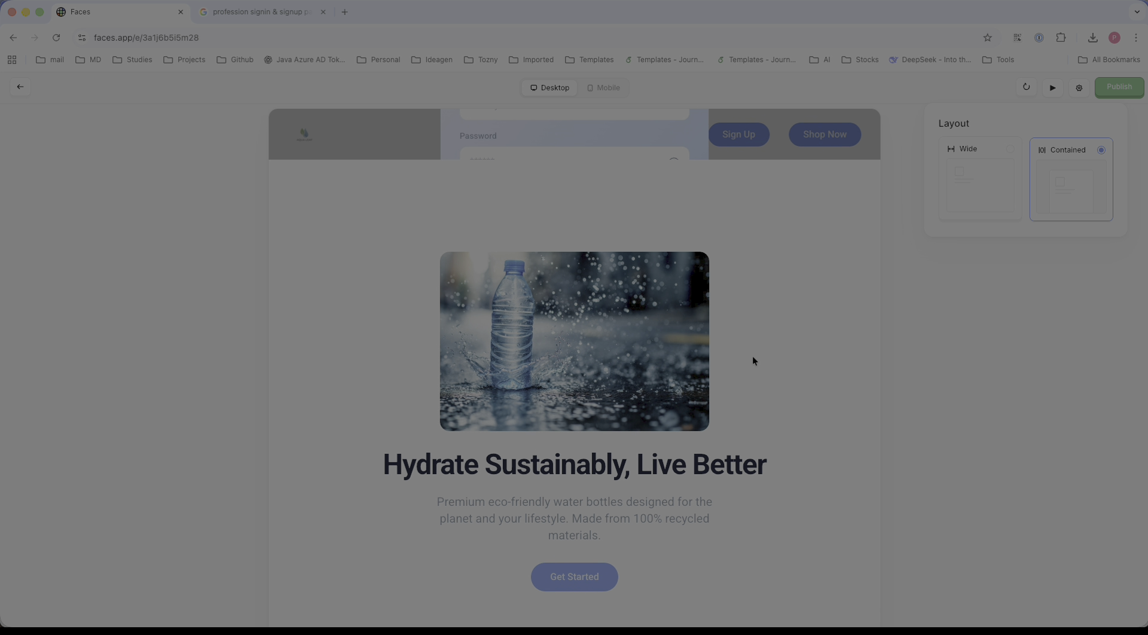
# Step: Return from the preview to the editor and expand the Reviewed faces details of the logo change in the chat
pyautogui.scroll(-10, 752, 356)
pyautogui.scroll(10, 752, 357)
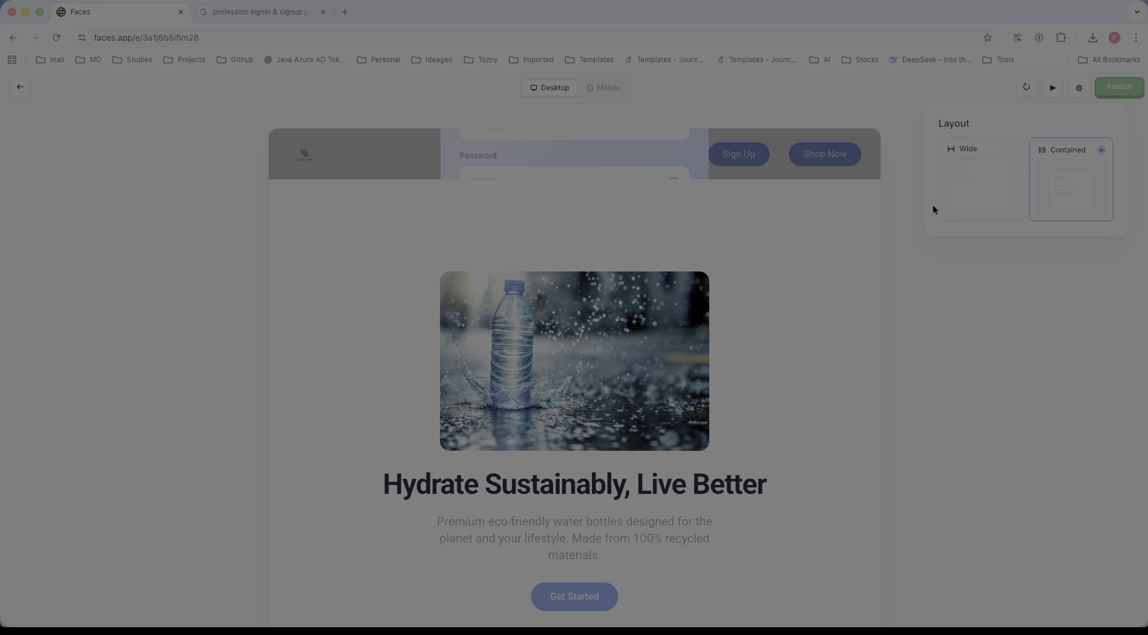
pyautogui.click(1077, 88)
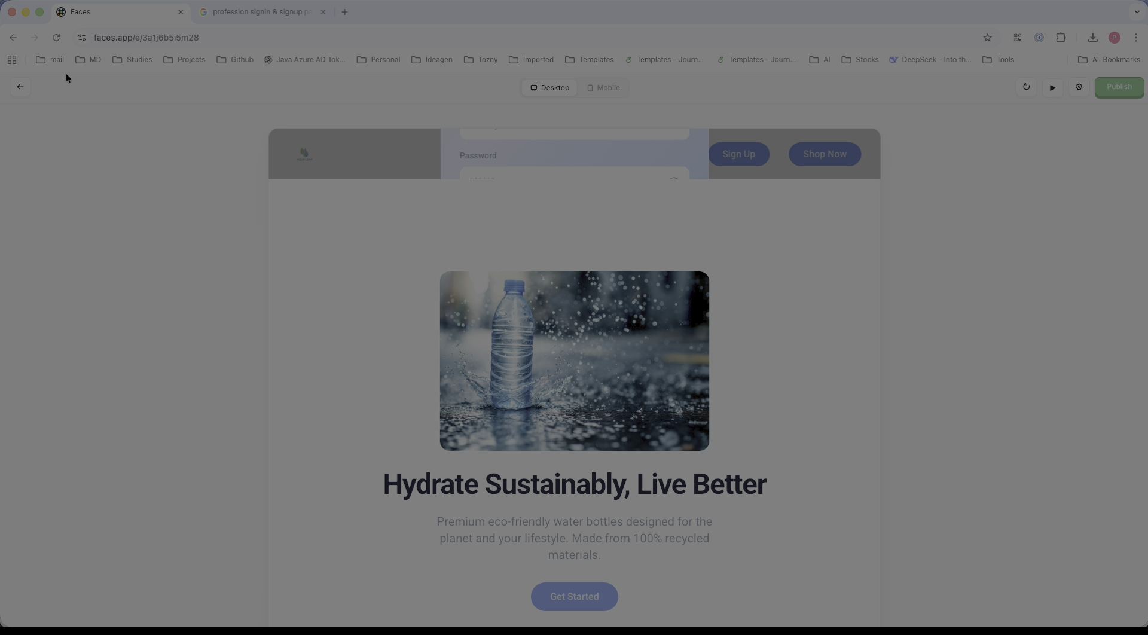
pyautogui.click(17, 89)
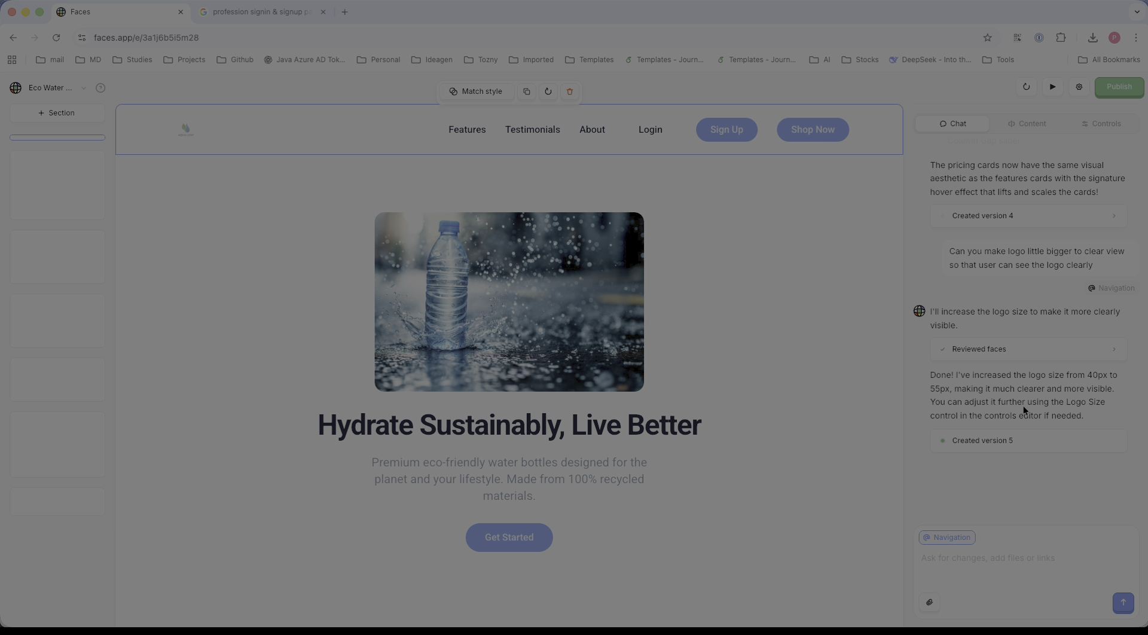
pyautogui.click(1100, 351)
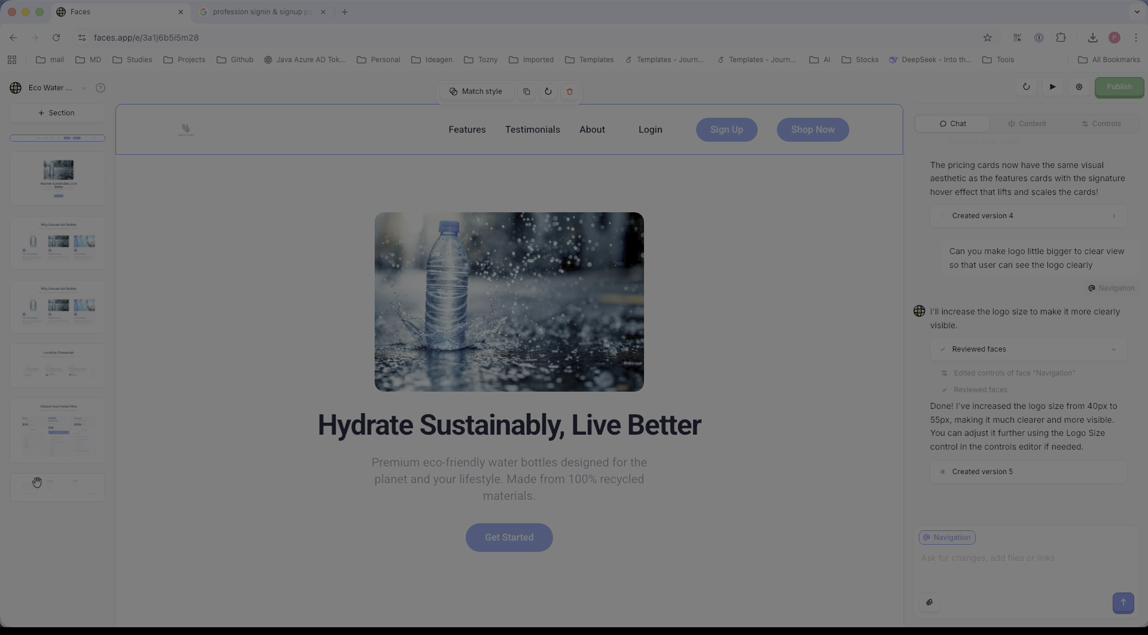
# Step: Add a new section at the end of the page using the "Text + Icon Features Grid" template
pyautogui.click(49, 504)
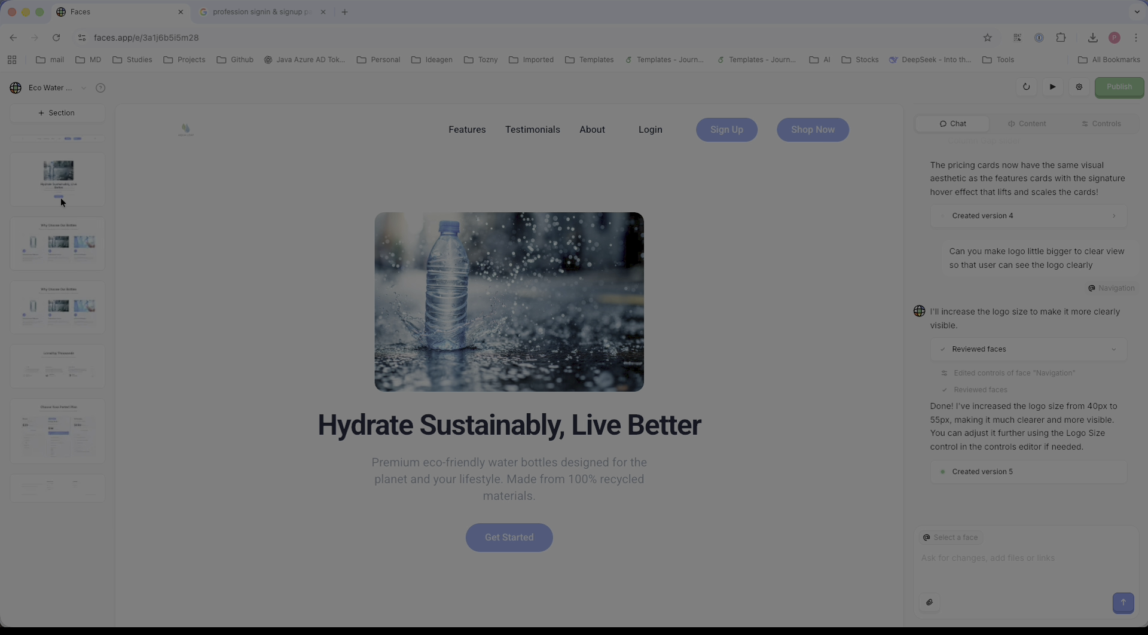
pyautogui.click(81, 87)
pyautogui.click(72, 545)
pyautogui.click(69, 122)
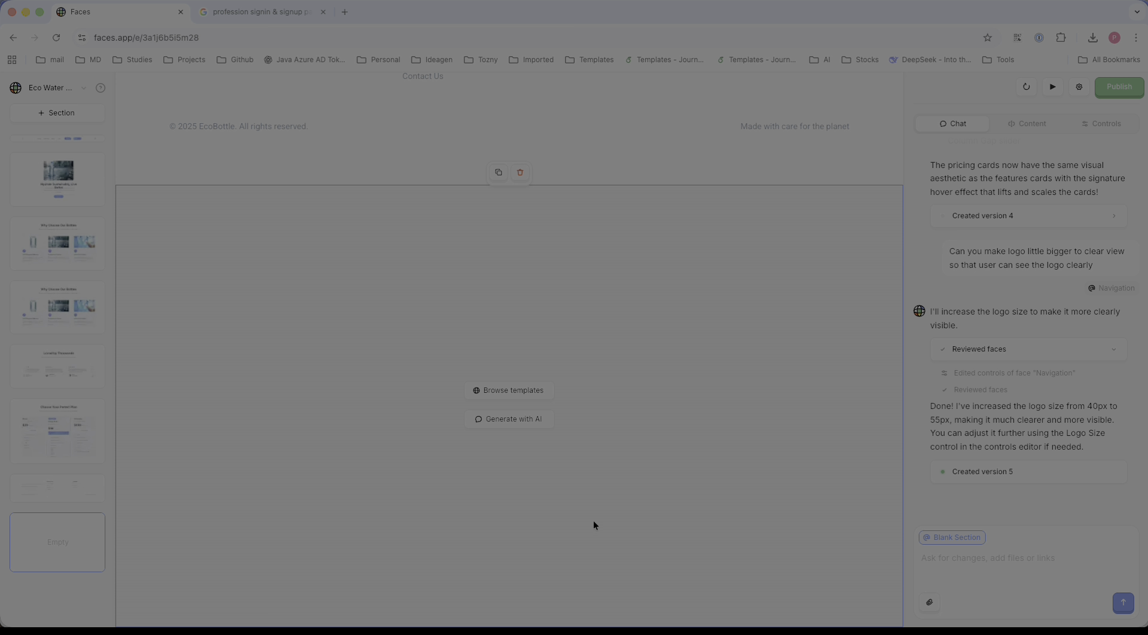
pyautogui.click(519, 392)
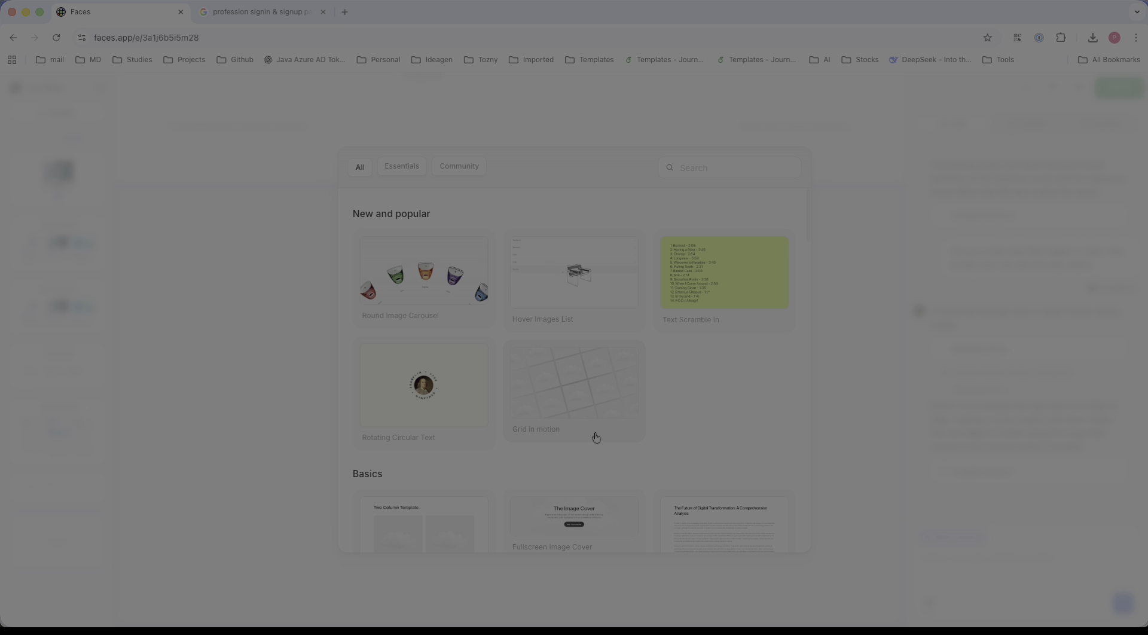
pyautogui.scroll(-10, 596, 437)
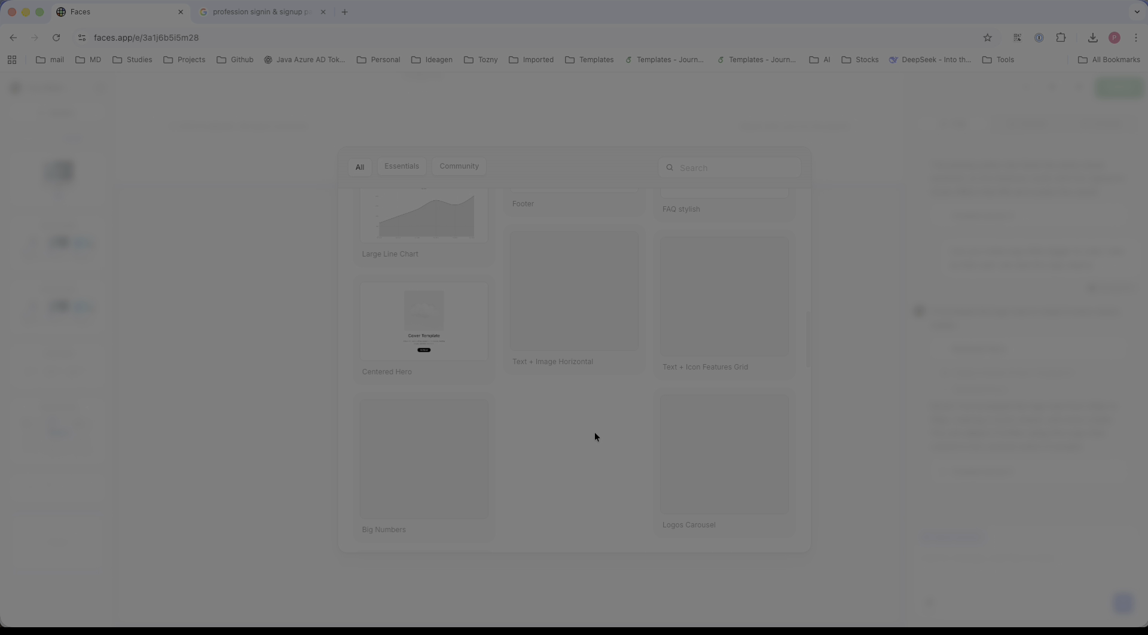
pyautogui.click(780, 389)
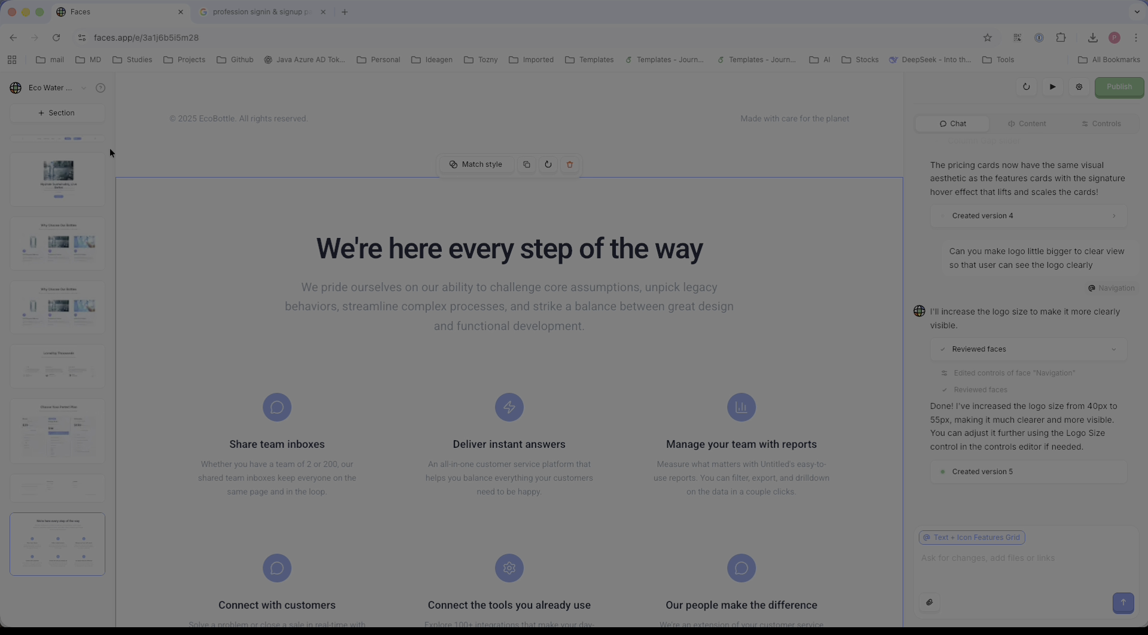
# Step: Add another blank section below the features grid and choose to generate it with AI
pyautogui.click(58, 112)
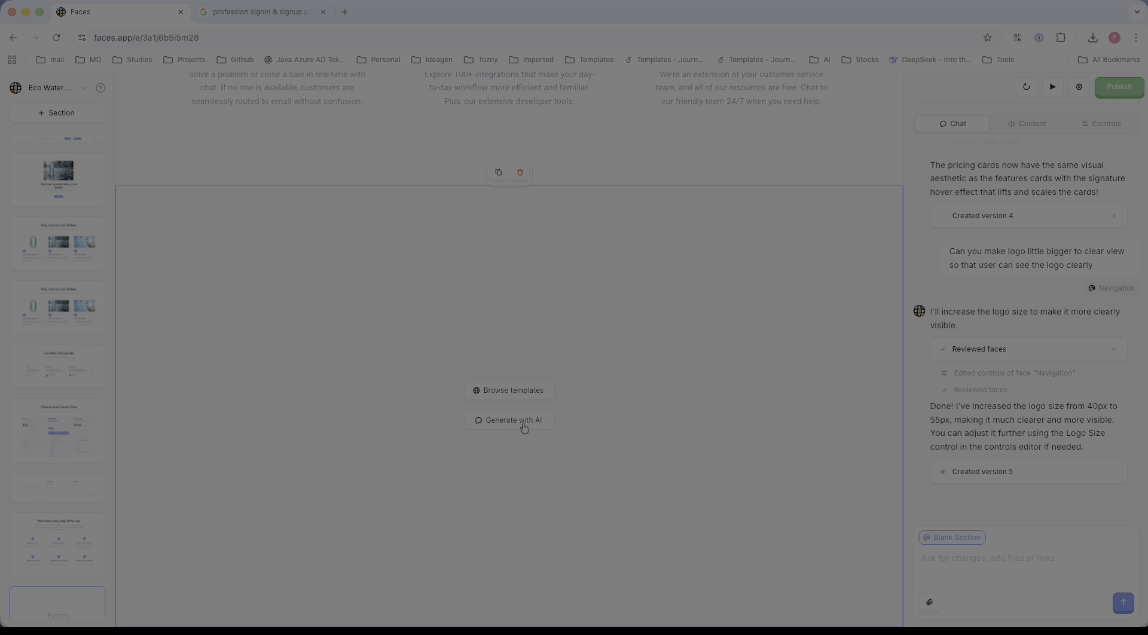
pyautogui.click(513, 427)
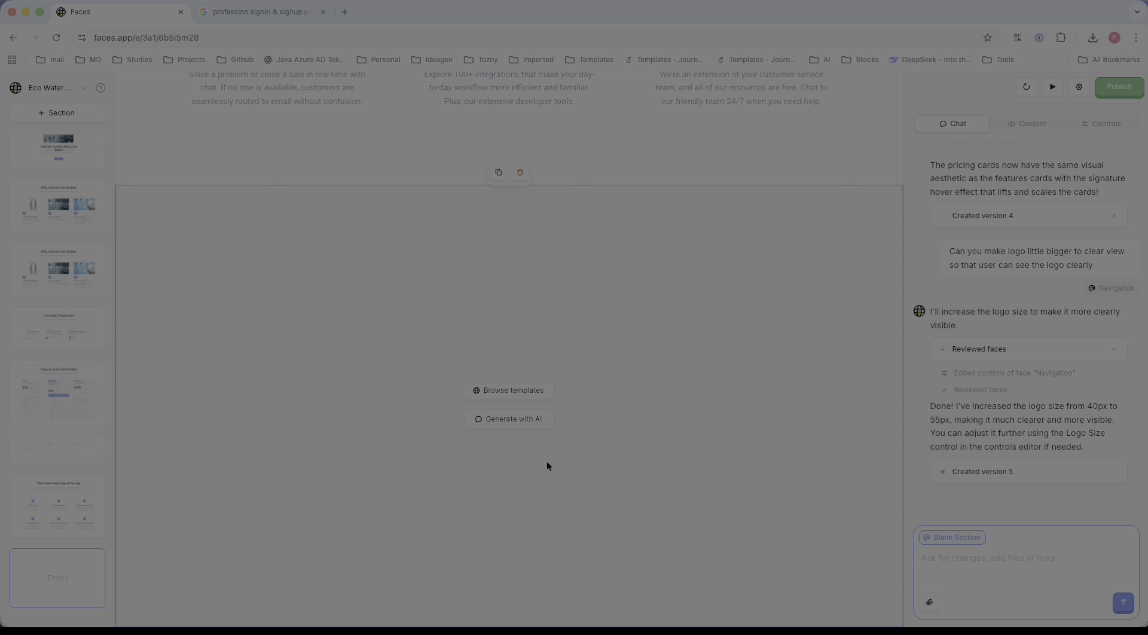
# Step: Publish the eco water bottle page
pyautogui.scroll(10, 546, 462)
pyautogui.scroll(15, 547, 464)
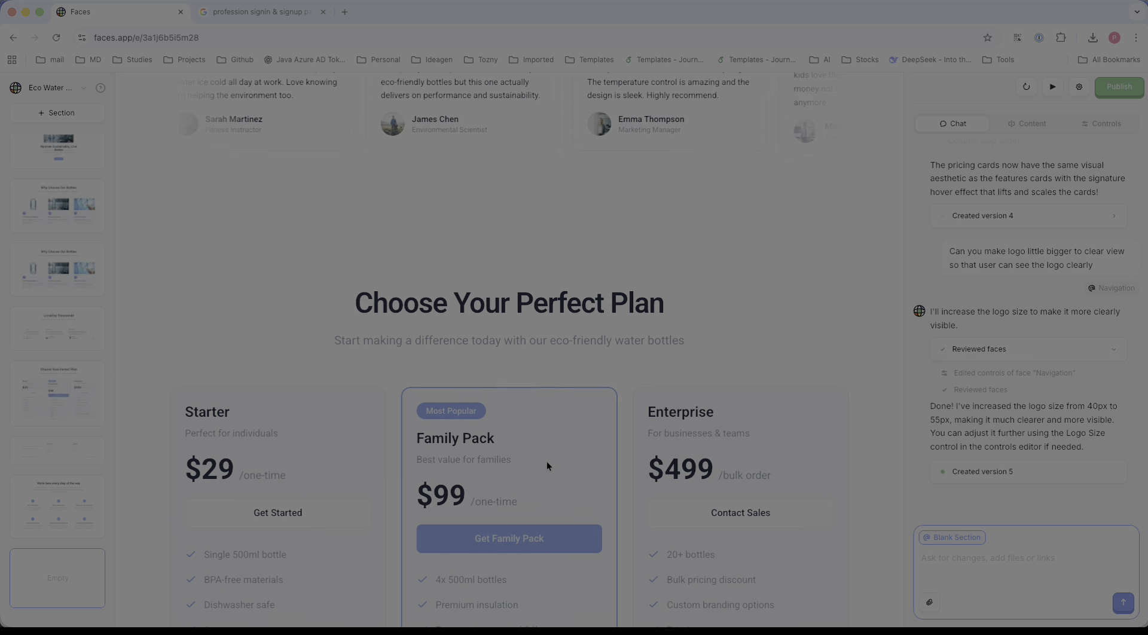
pyautogui.scroll(6, 546, 465)
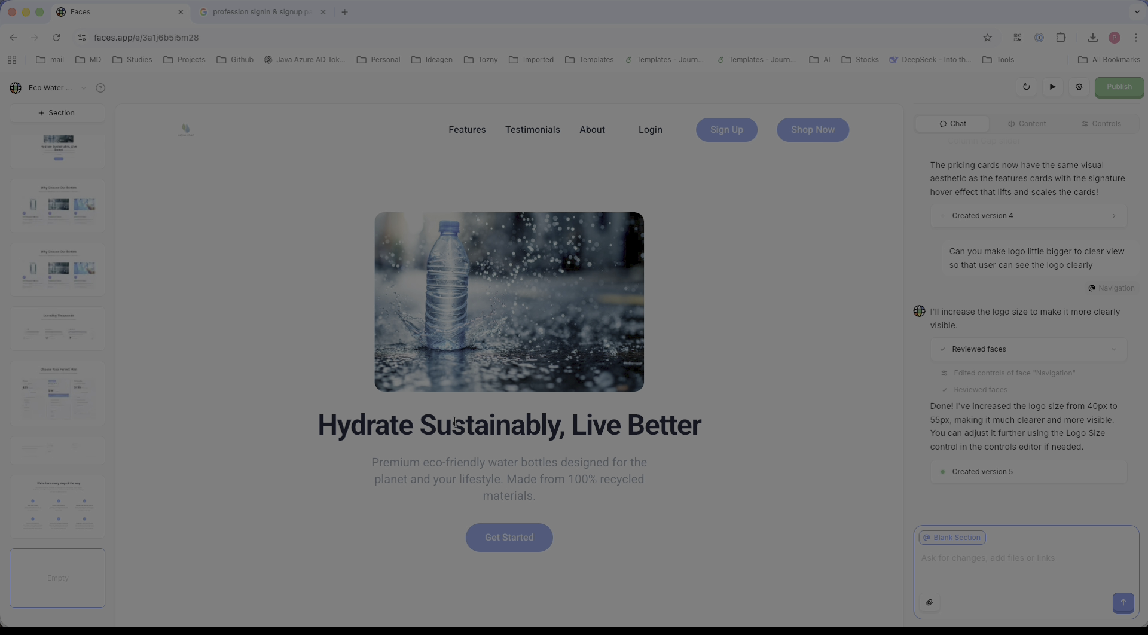
pyautogui.click(1127, 88)
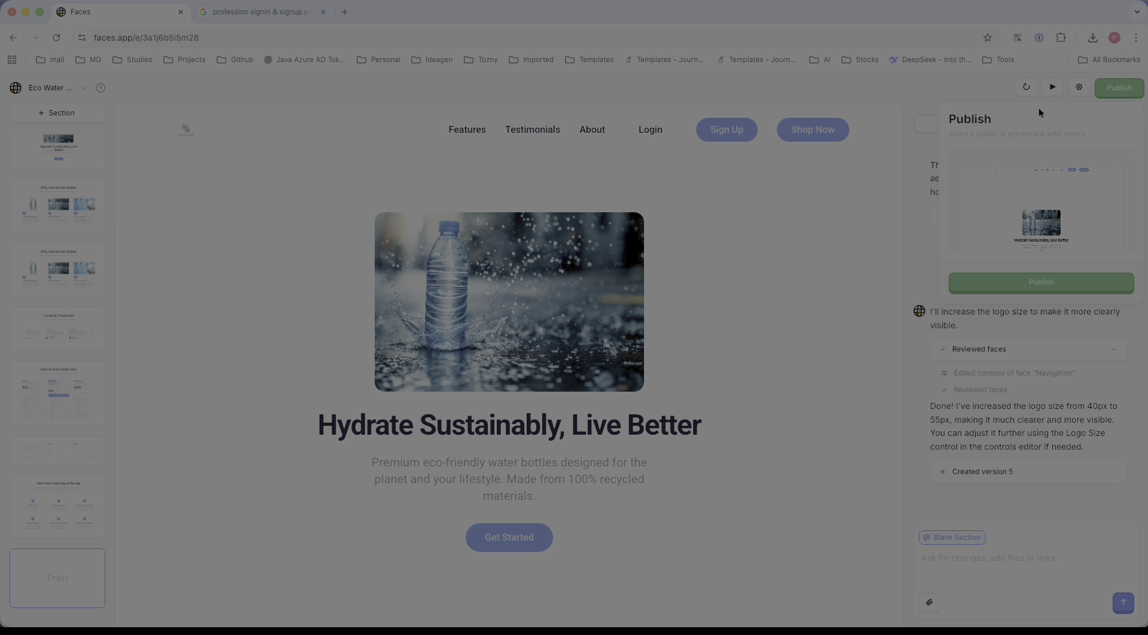
pyautogui.click(1051, 282)
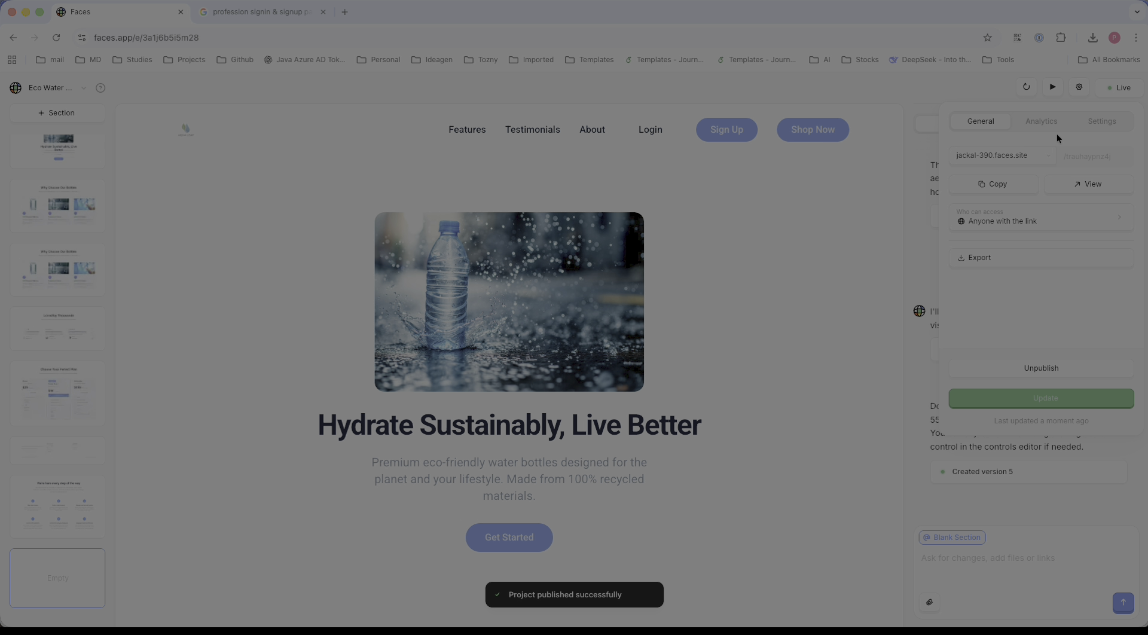
# Step: Copy the published page's link, open it in a new browser tab, and look through the live page
pyautogui.click(1002, 187)
pyautogui.click(345, 12)
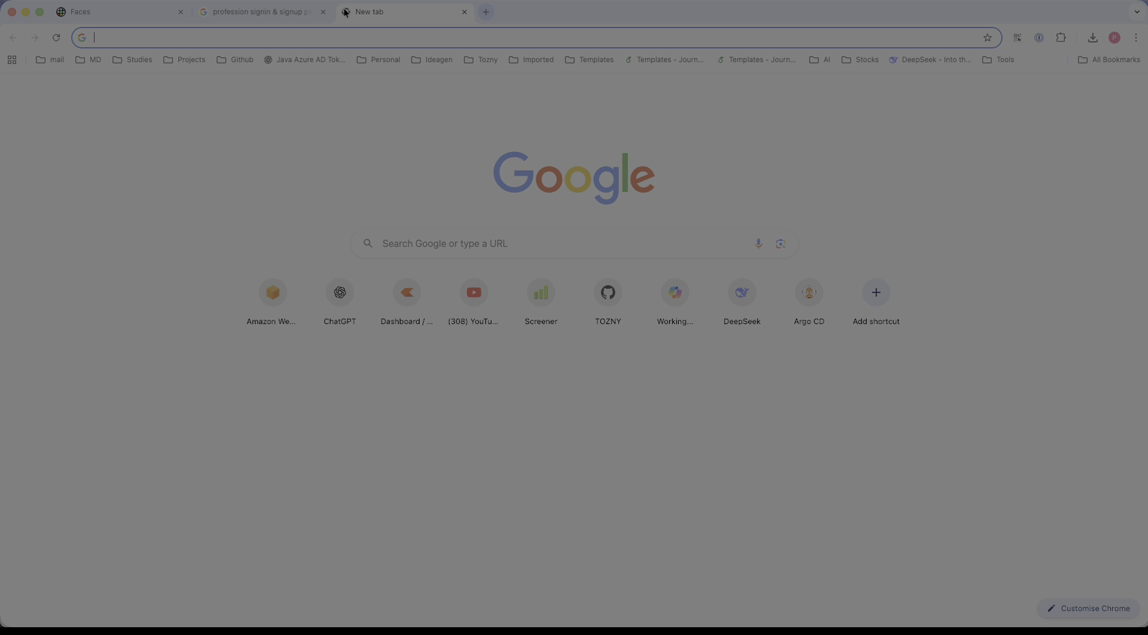
pyautogui.hotkey('ctrl', 'v')
pyautogui.press('Return')
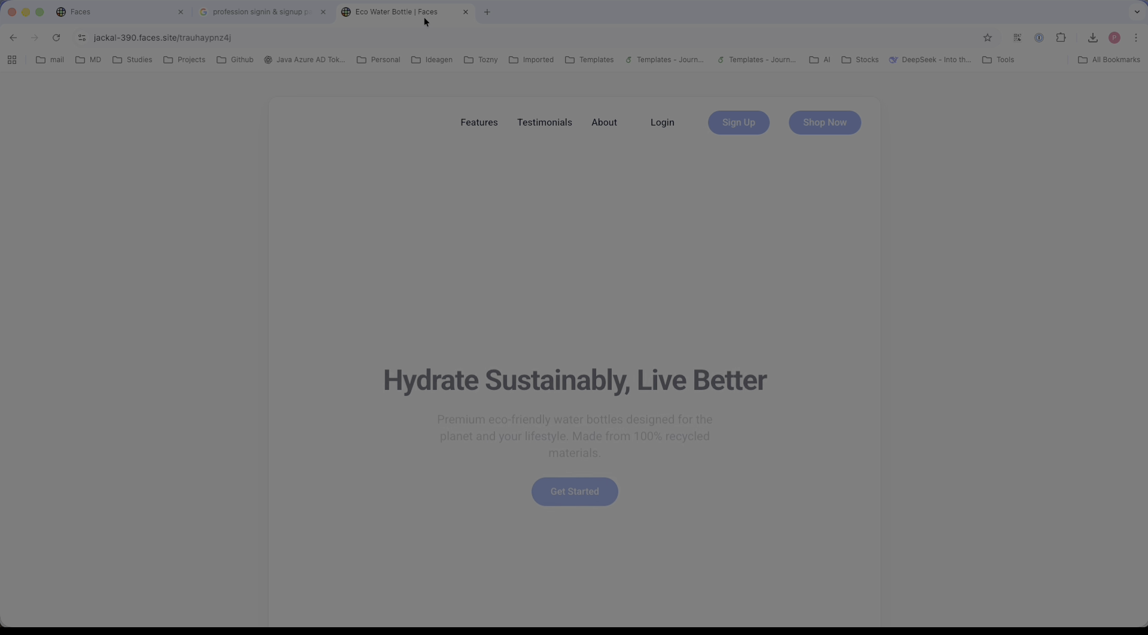
pyautogui.scroll(-15, 452, 411)
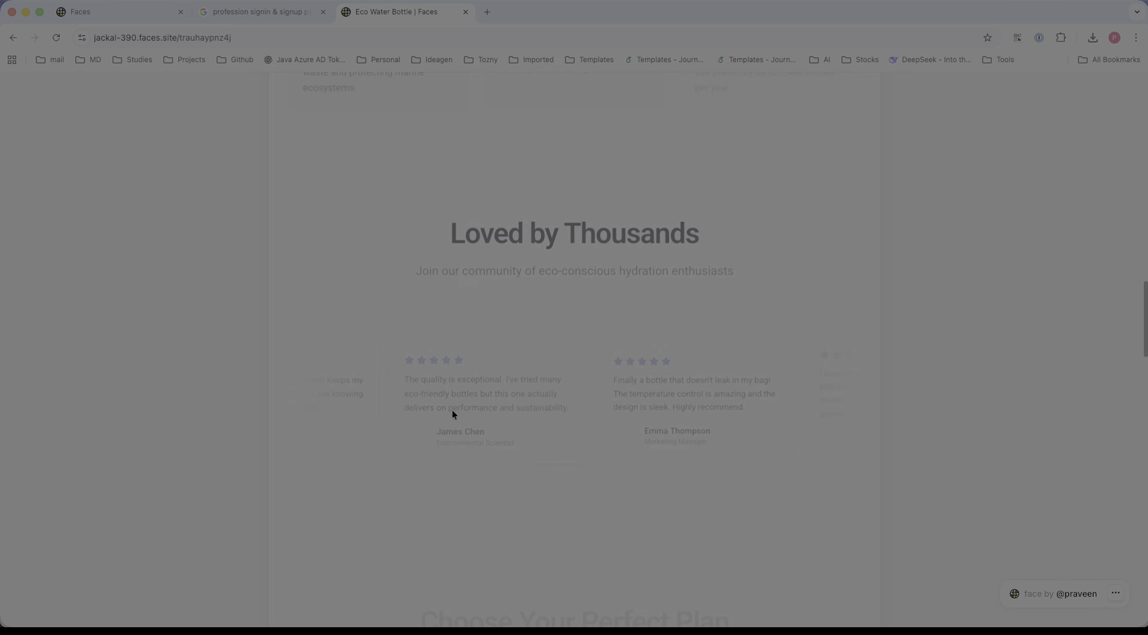
pyautogui.scroll(20, 452, 410)
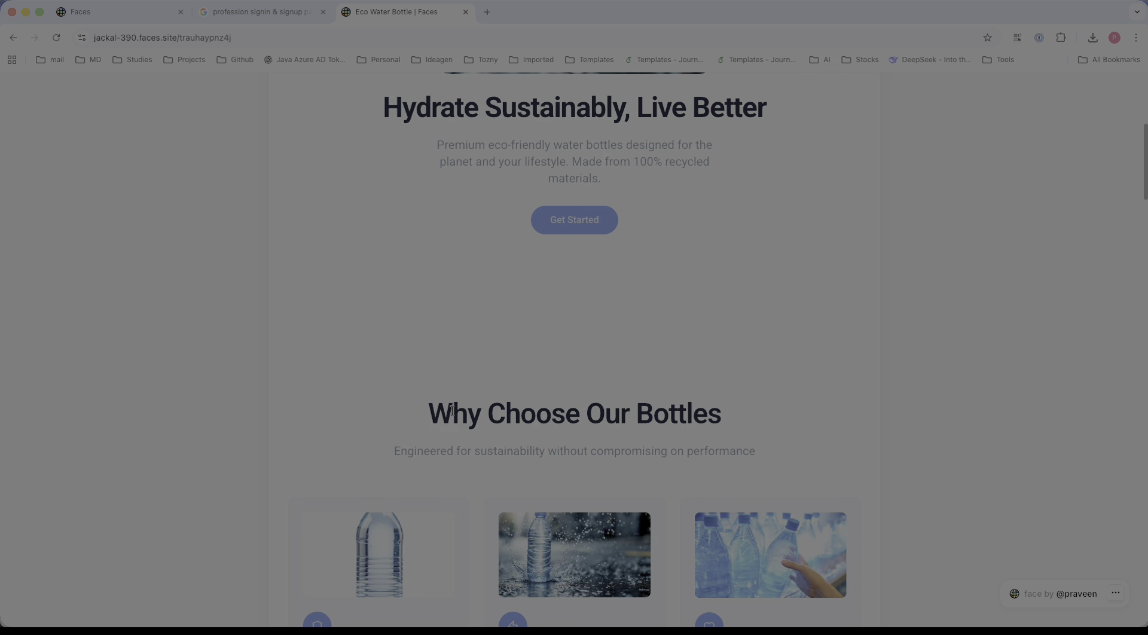
# Step: Return to the Faces editor and export the page as a PDF with the Full page option
pyautogui.click(121, 13)
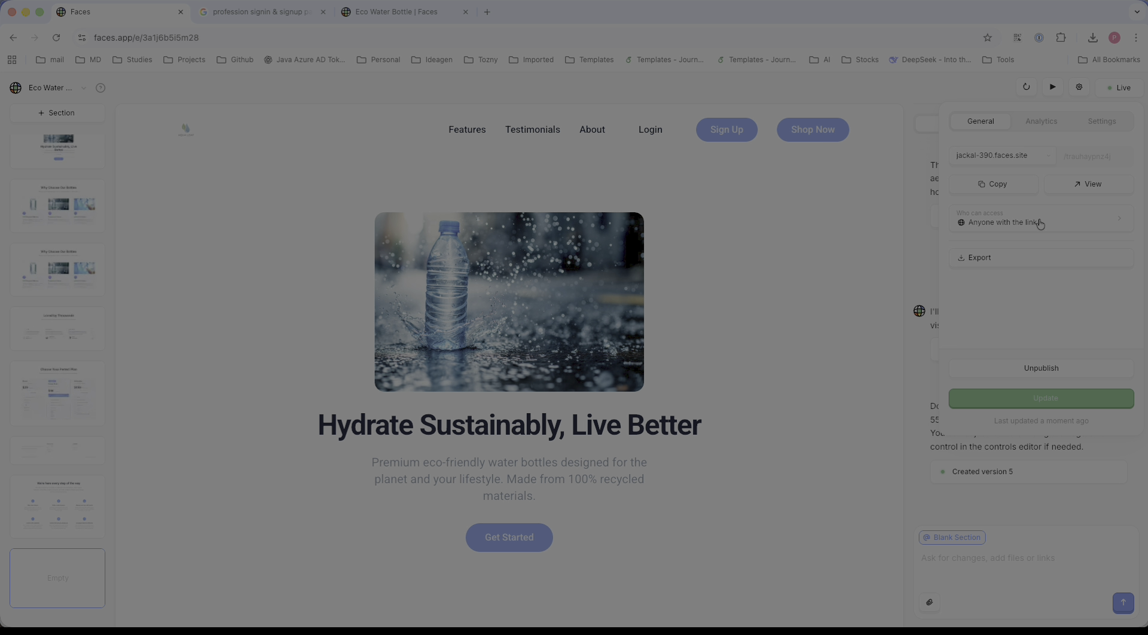
pyautogui.click(982, 260)
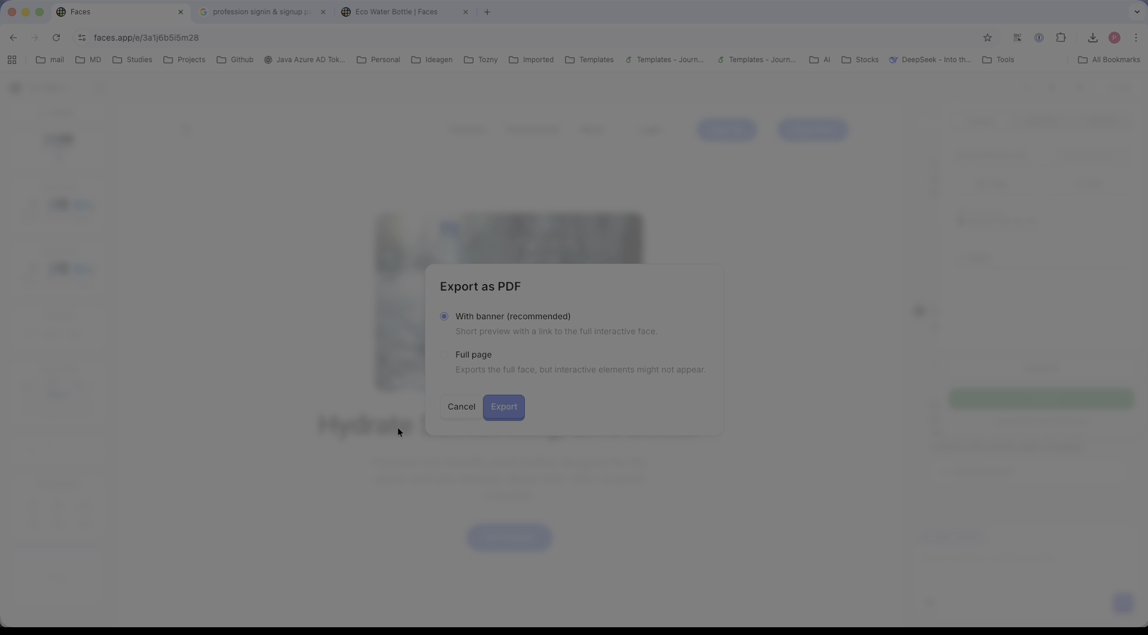
pyautogui.click(468, 357)
pyautogui.click(504, 409)
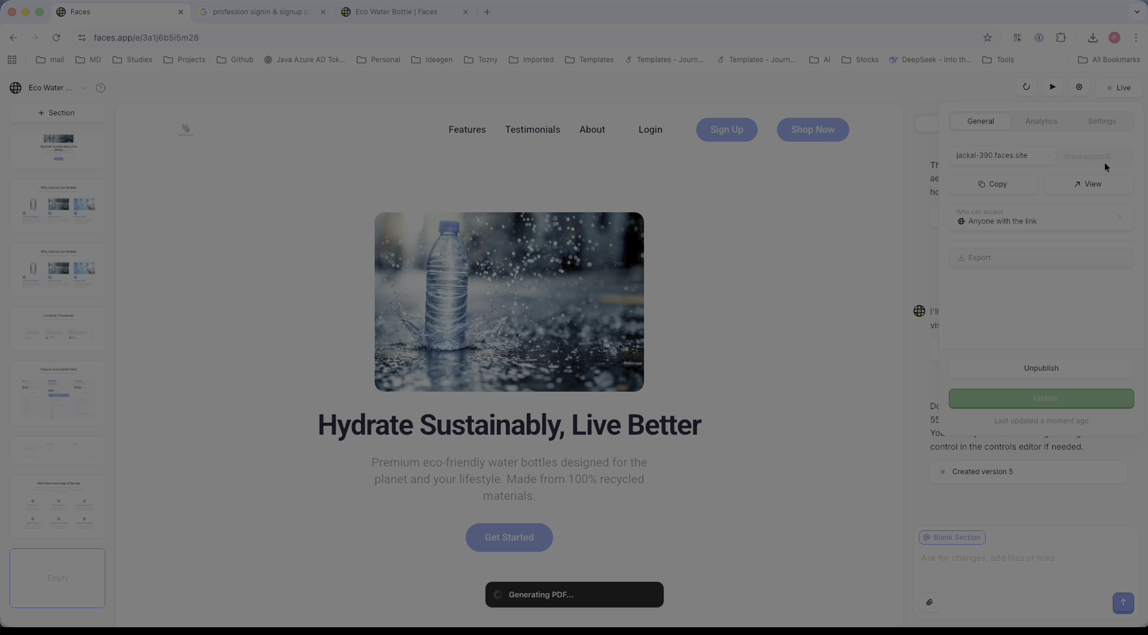
# Step: View the published page's analytics and its badge settings
pyautogui.click(1041, 121)
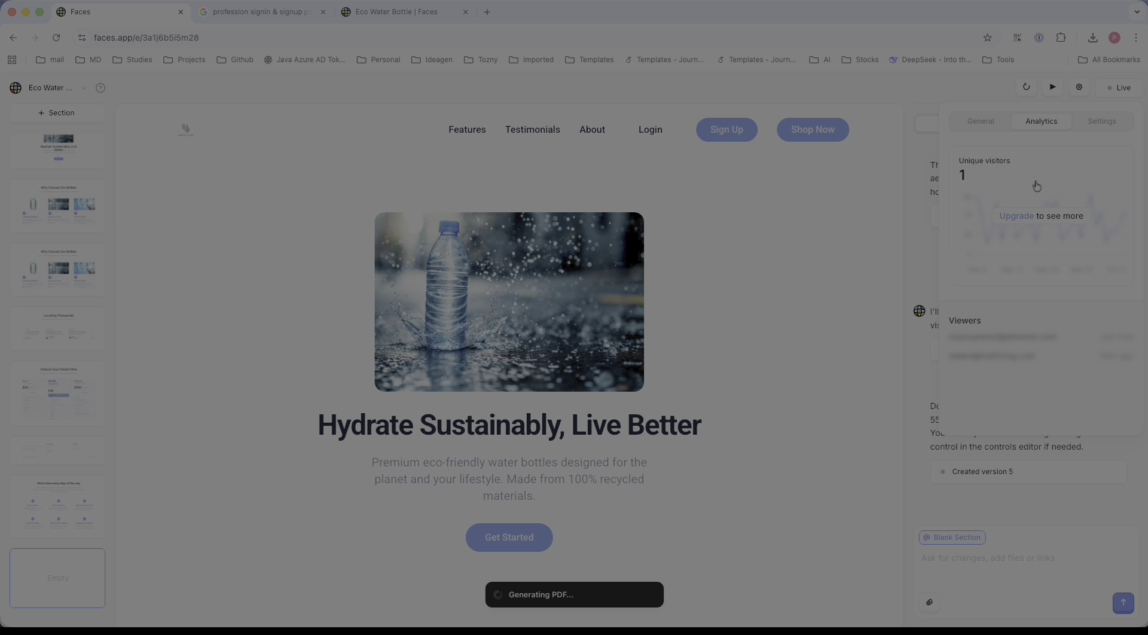
pyautogui.click(1105, 122)
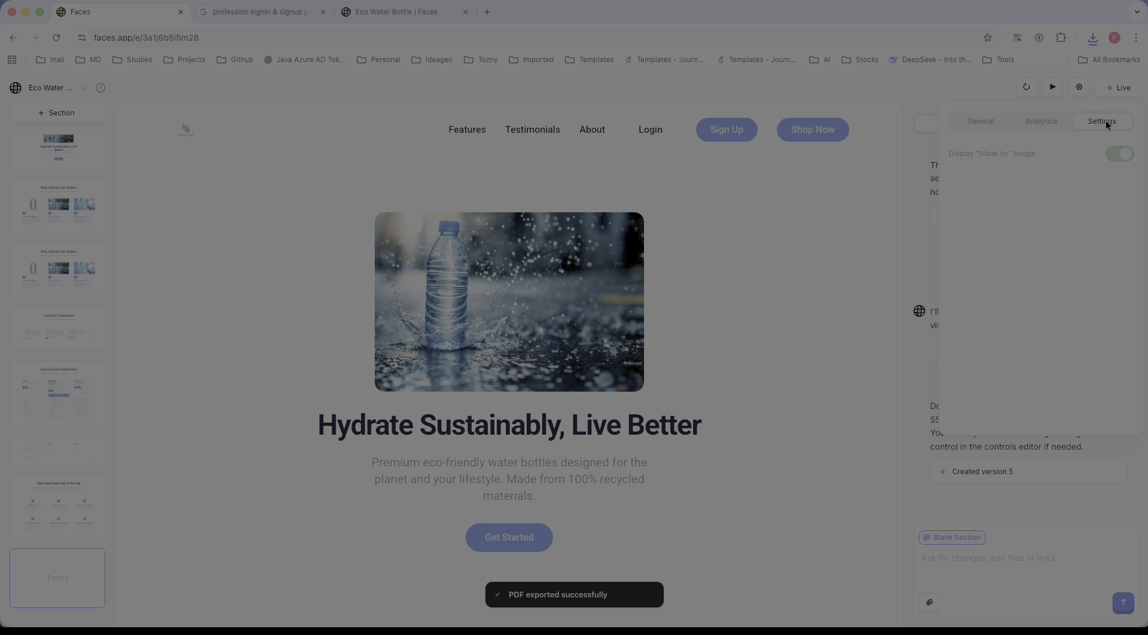
# Step: Open the downloaded eco-water-bottle.pdf, look through the exported page from start to end, and close it
pyautogui.click(1093, 38)
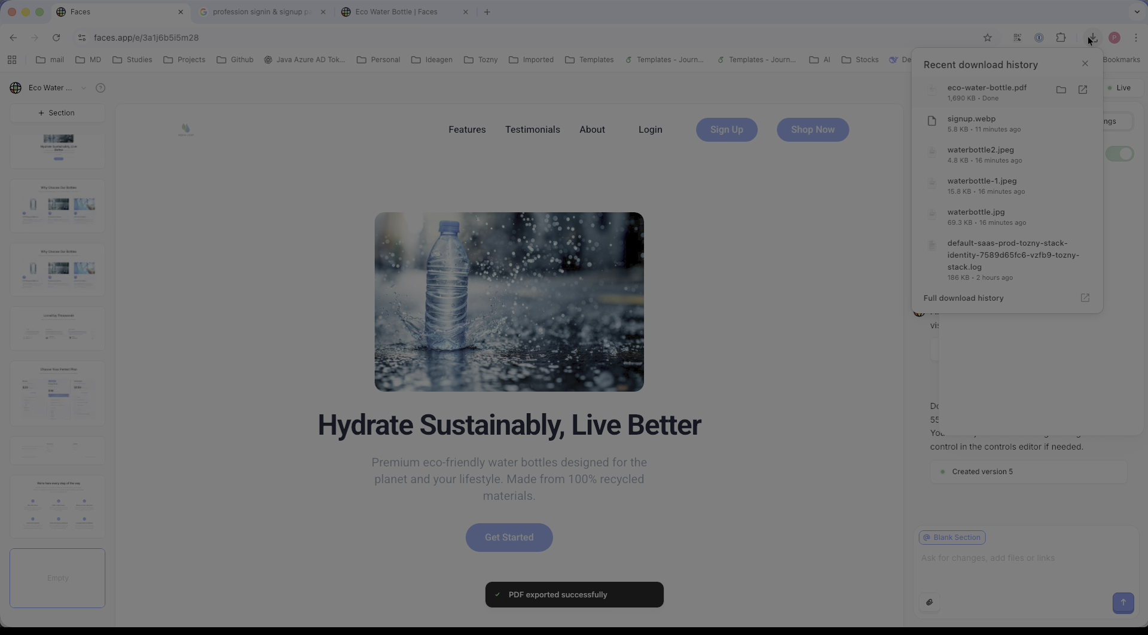
pyautogui.click(985, 96)
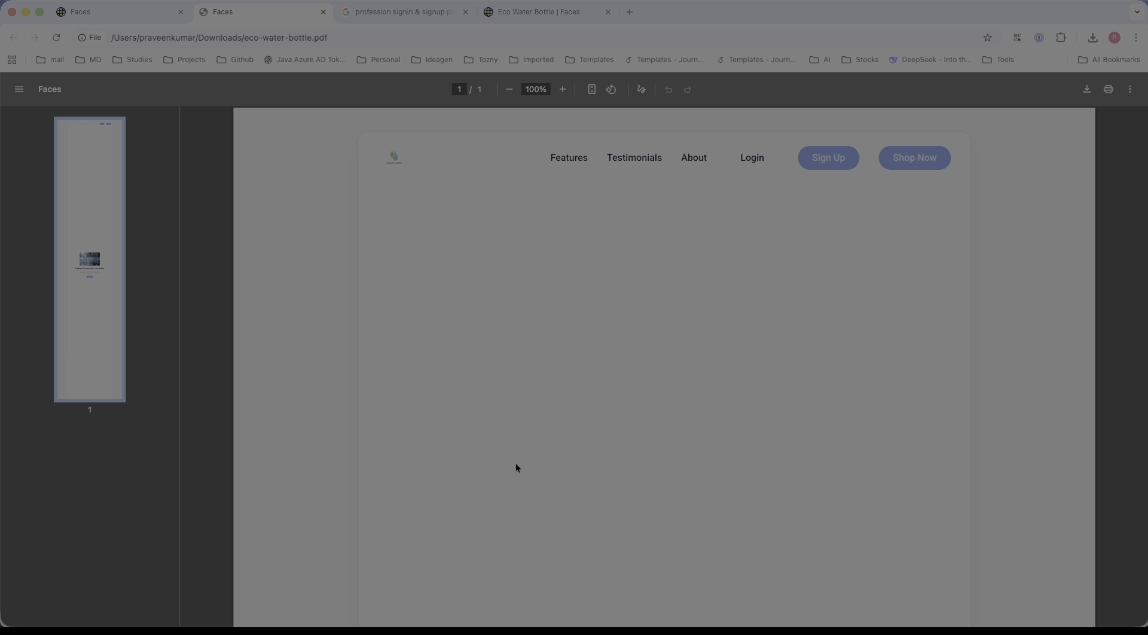
pyautogui.scroll(-15, 517, 465)
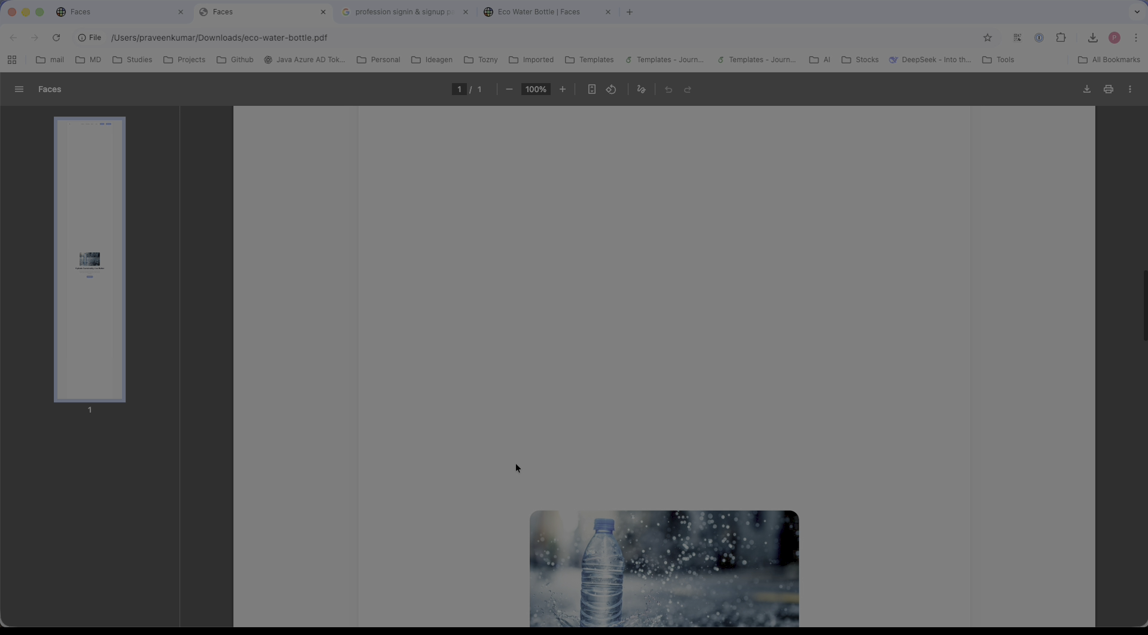
pyautogui.scroll(-2, 517, 467)
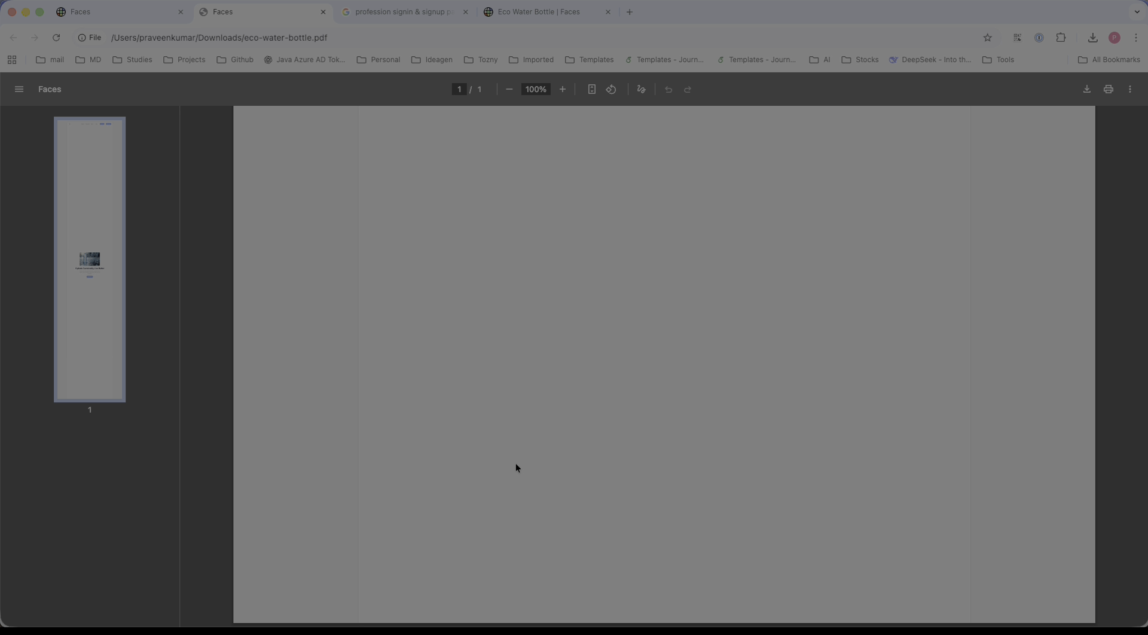
pyautogui.scroll(10, 516, 465)
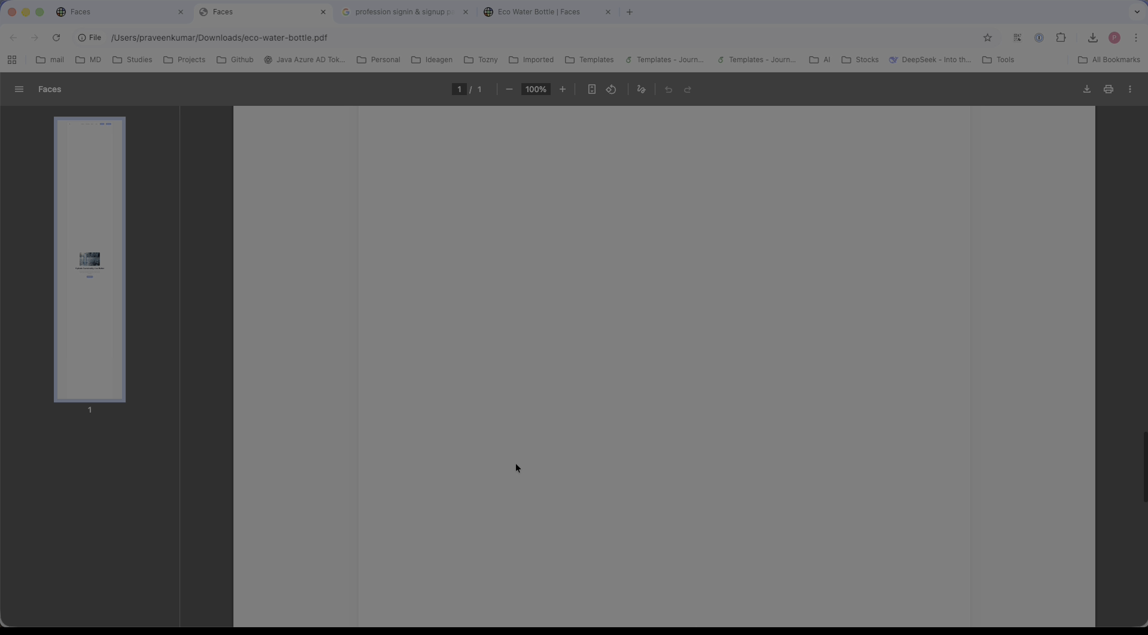
pyautogui.scroll(-10, 517, 467)
pyautogui.scroll(10, 517, 468)
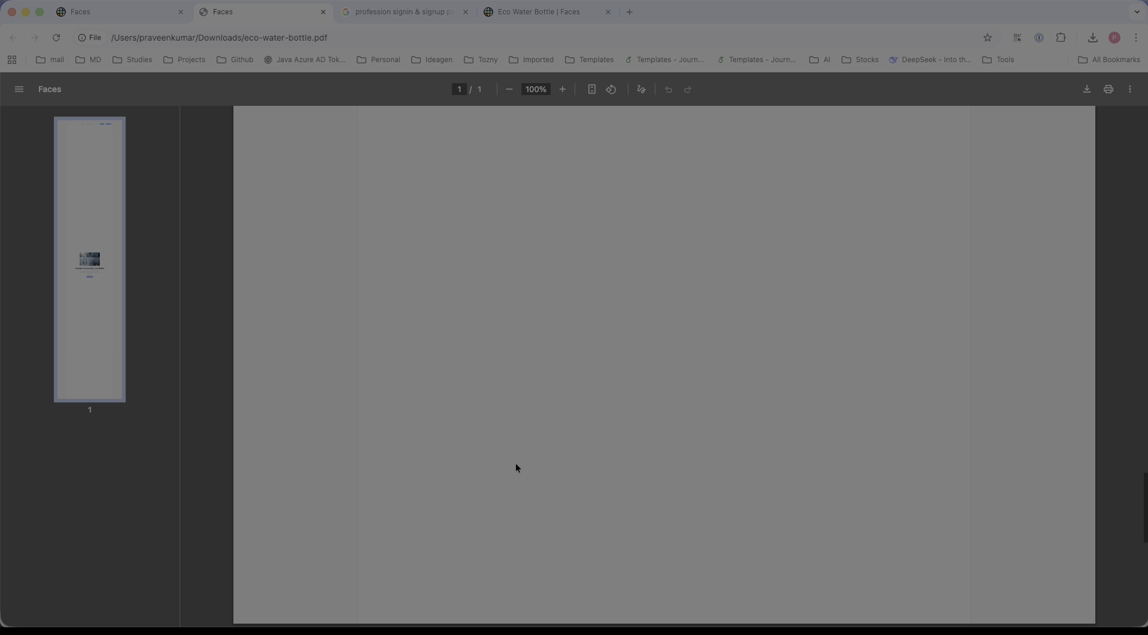
pyautogui.scroll(3, 516, 468)
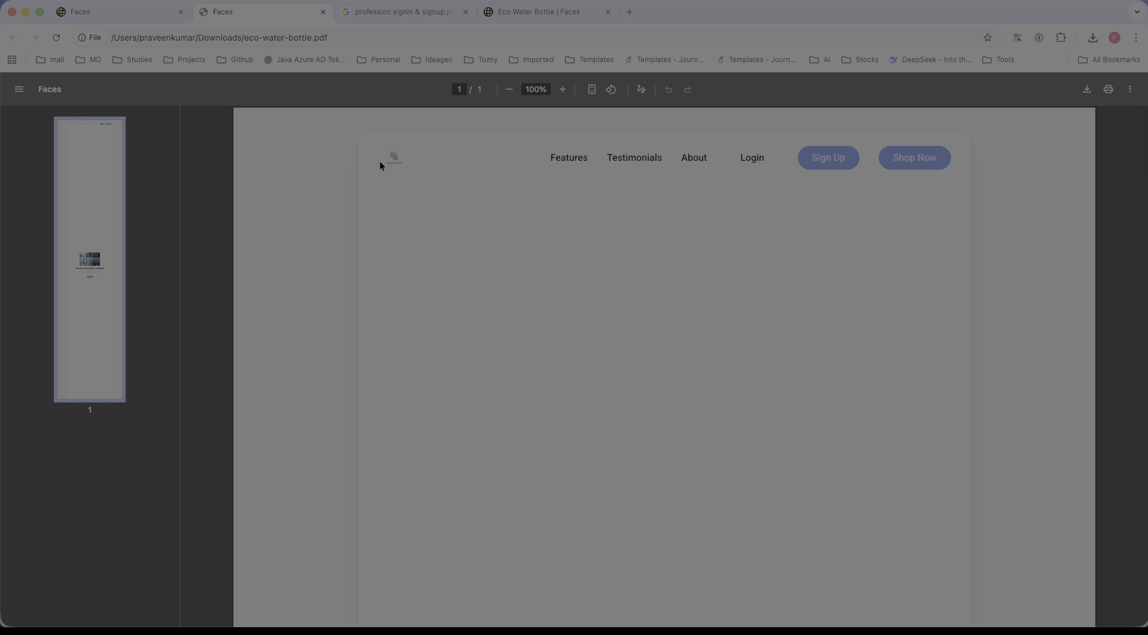
pyautogui.click(324, 11)
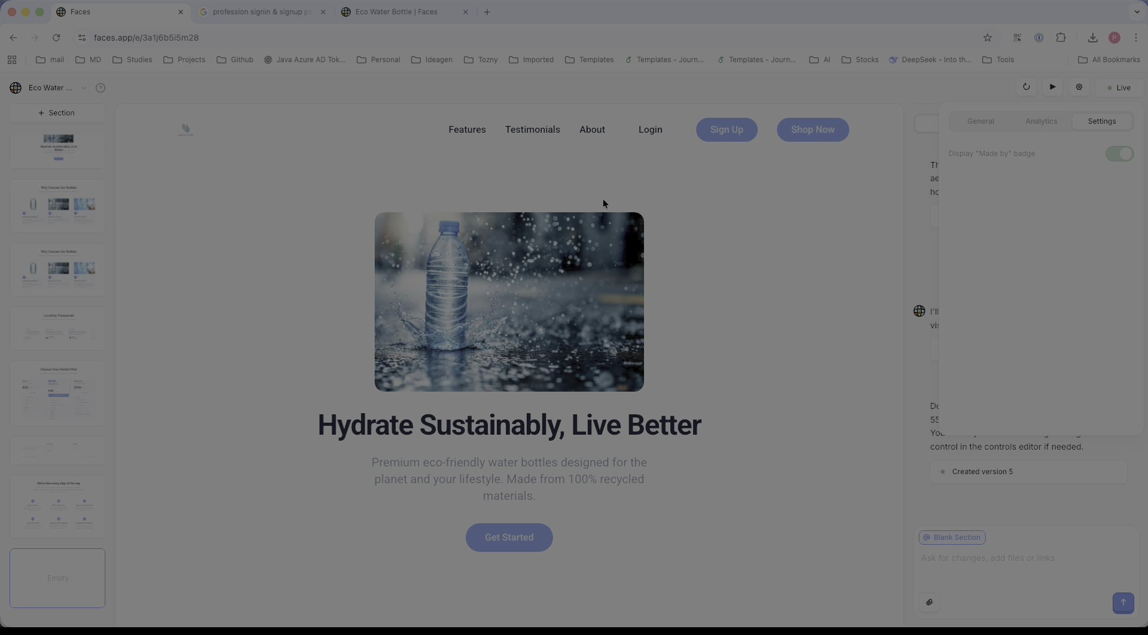
# Step: Compare the live page's visitor analytics with its general publishing options
pyautogui.click(1043, 122)
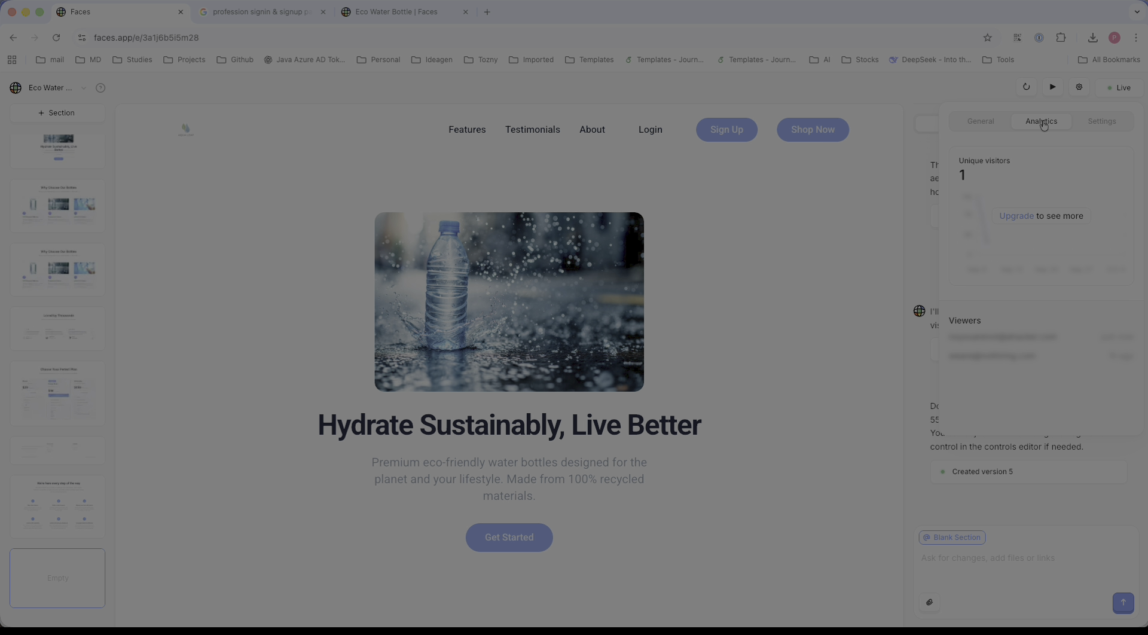
pyautogui.click(990, 123)
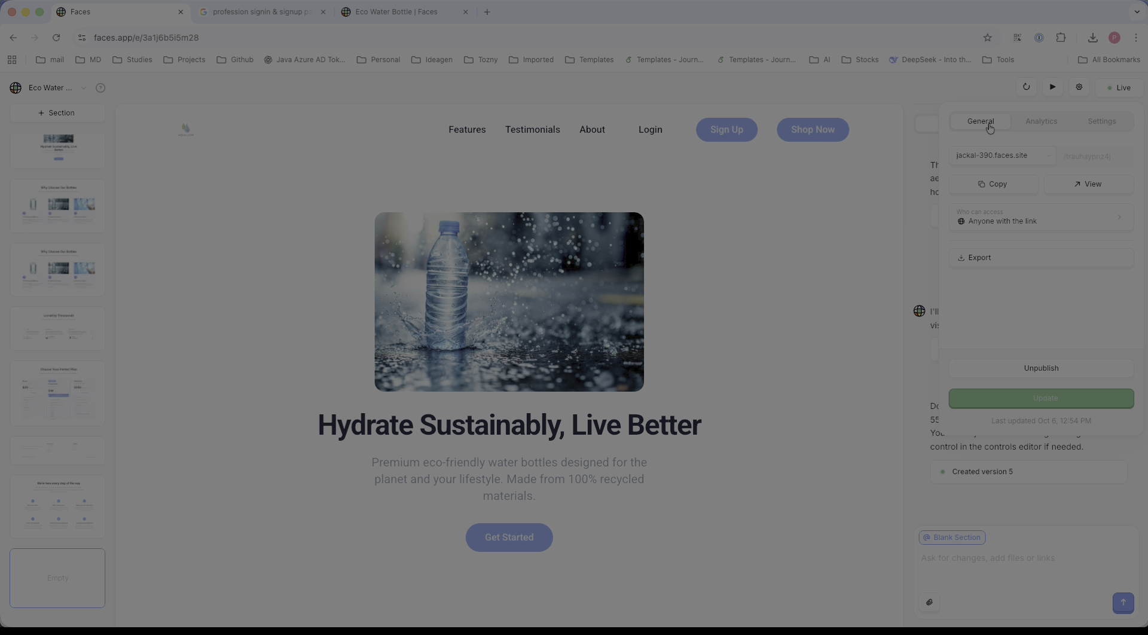
pyautogui.click(1045, 121)
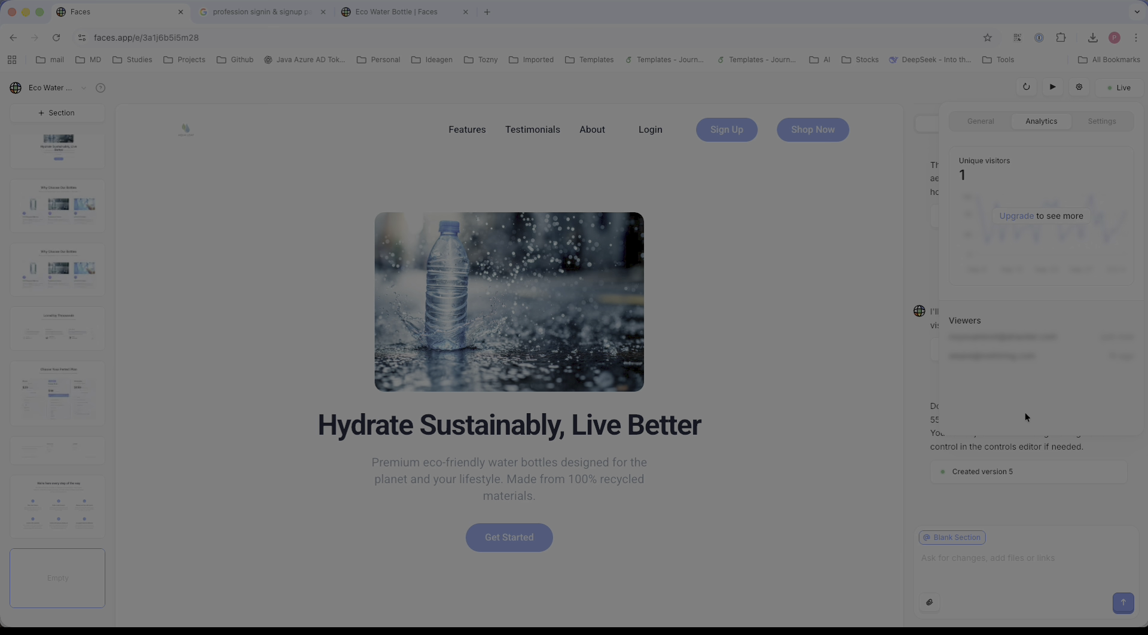
pyautogui.click(981, 127)
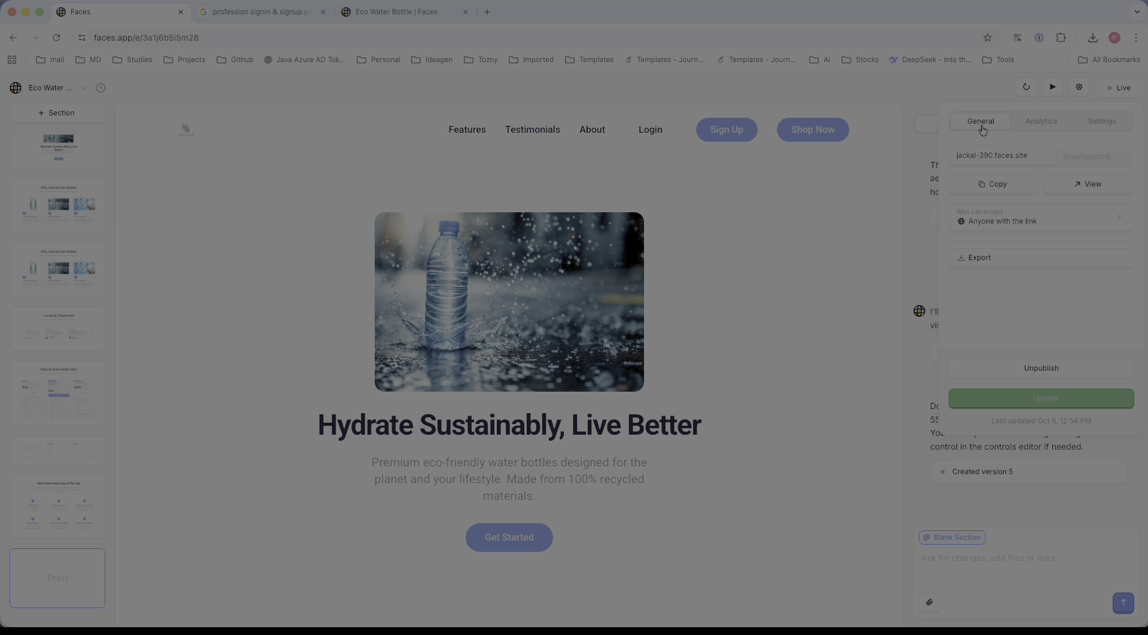
# Step: Leave the publishing options, select the Hero section, and check its content and controls before returning to the chat
pyautogui.click(752, 350)
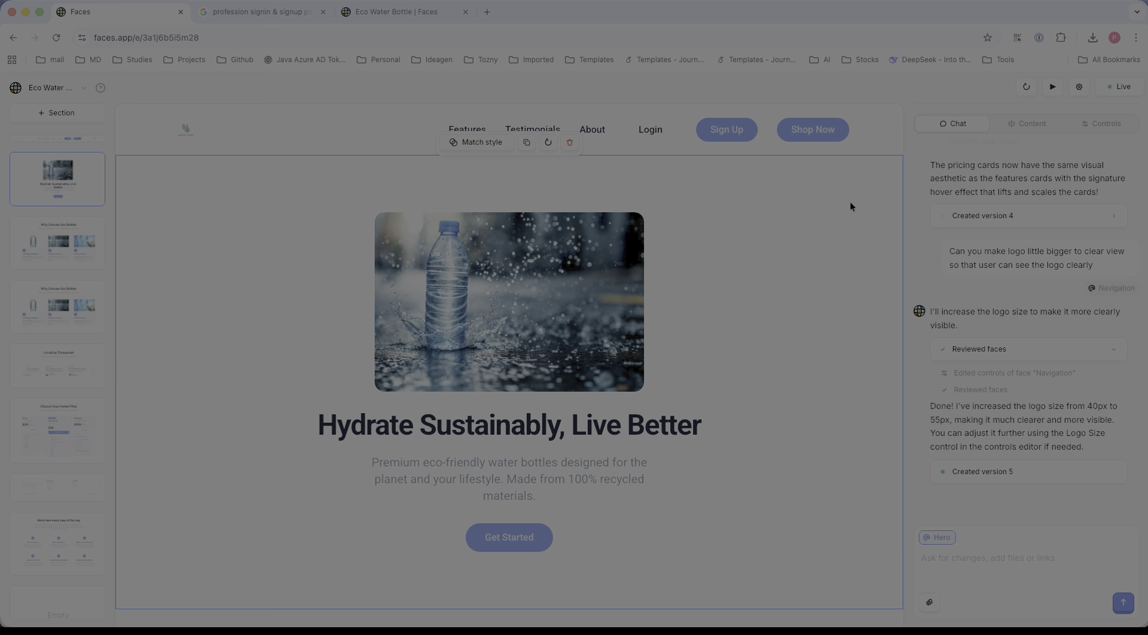
pyautogui.click(1027, 124)
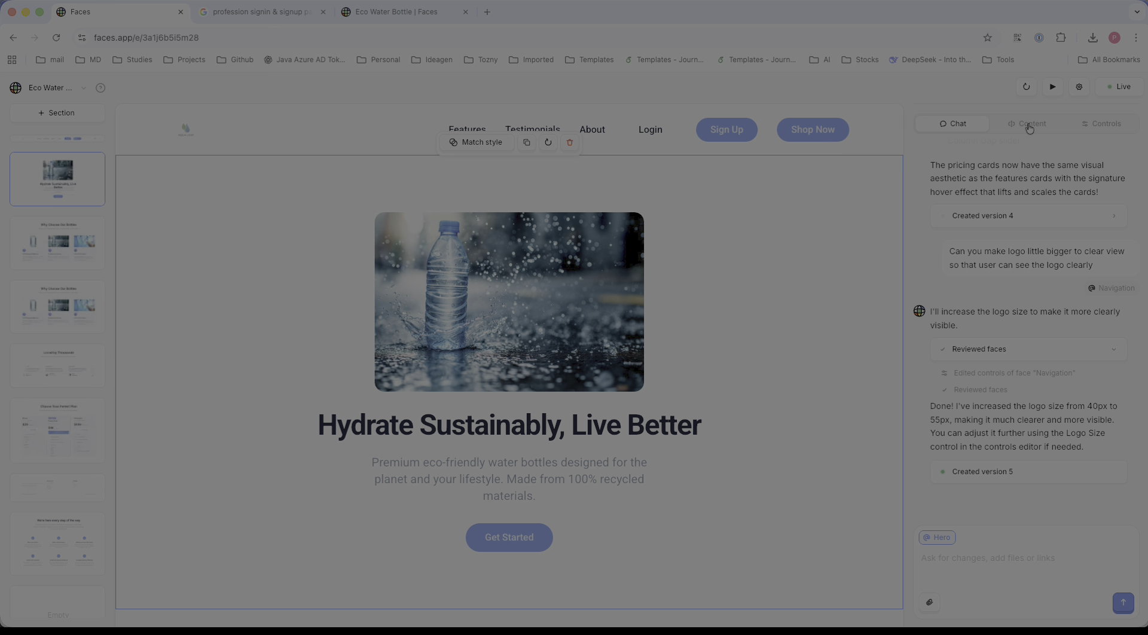
pyautogui.click(1096, 125)
pyautogui.click(954, 124)
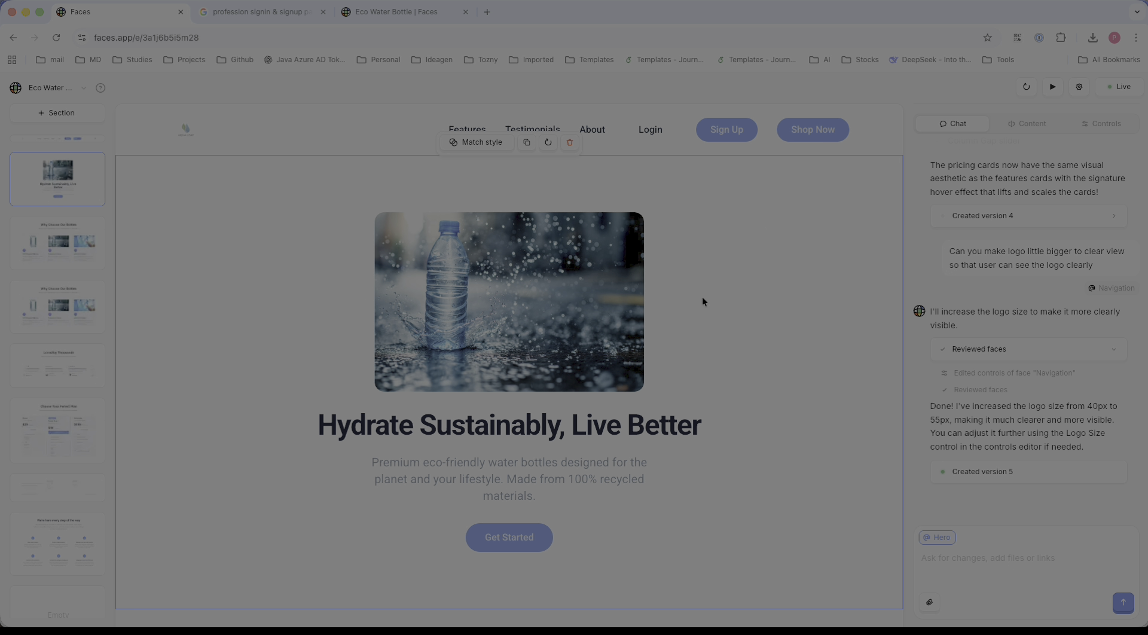